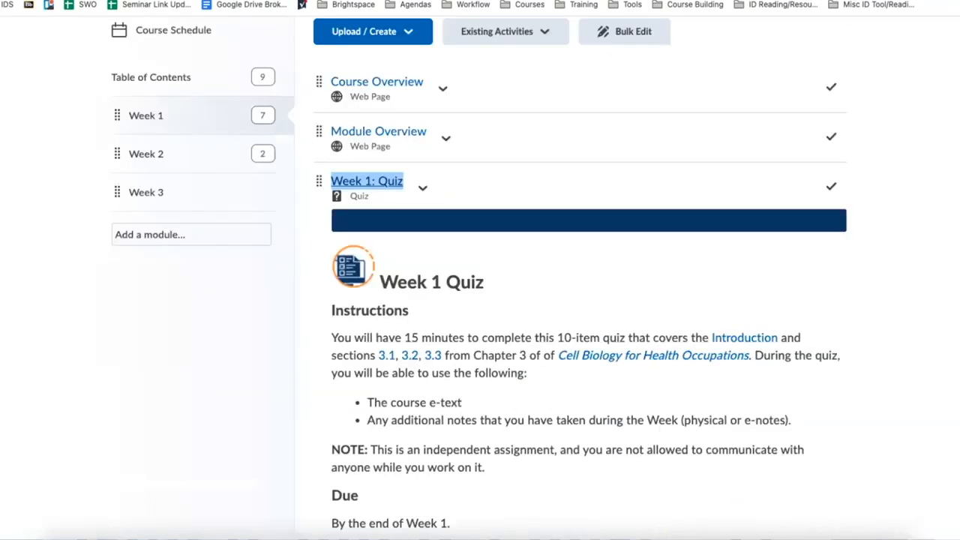
Open the course's Content area and bring up the Week 1 module's quiz entry.
{"action": "scroll", "coordinate": [284, 100], "scroll_direction": "up", "scroll_amount": 4}
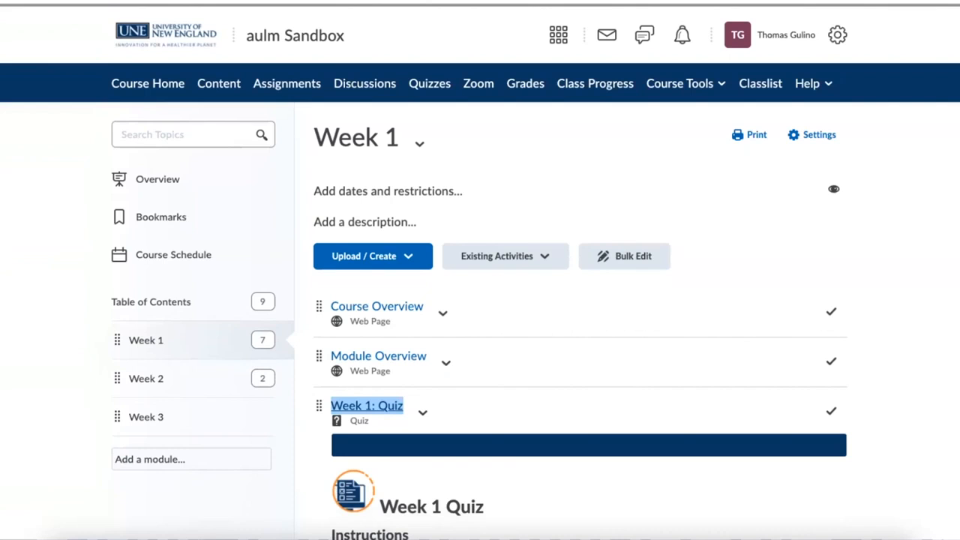
{"action": "scroll", "coordinate": [185, 217], "scroll_direction": "down", "scroll_amount": 1}
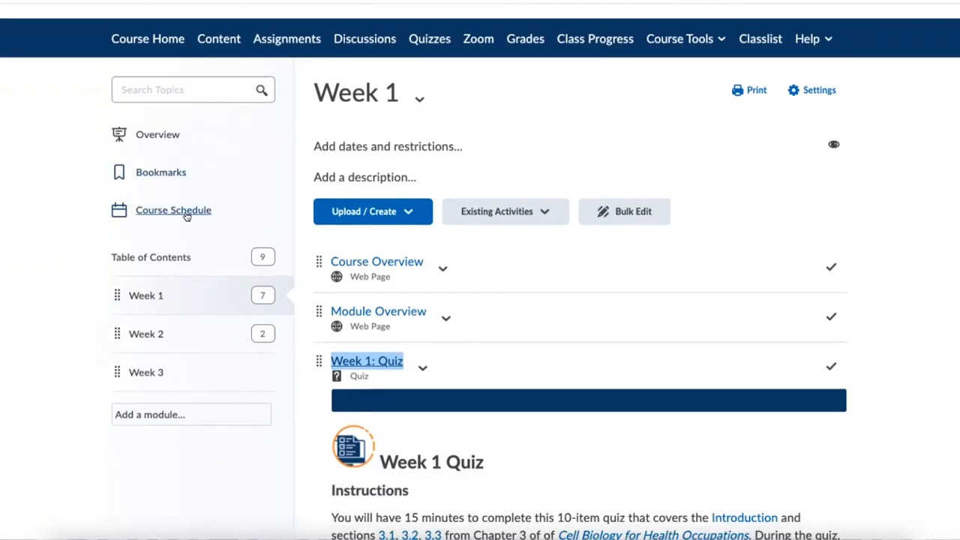
{"action": "scroll", "coordinate": [185, 217], "scroll_direction": "up", "scroll_amount": 1}
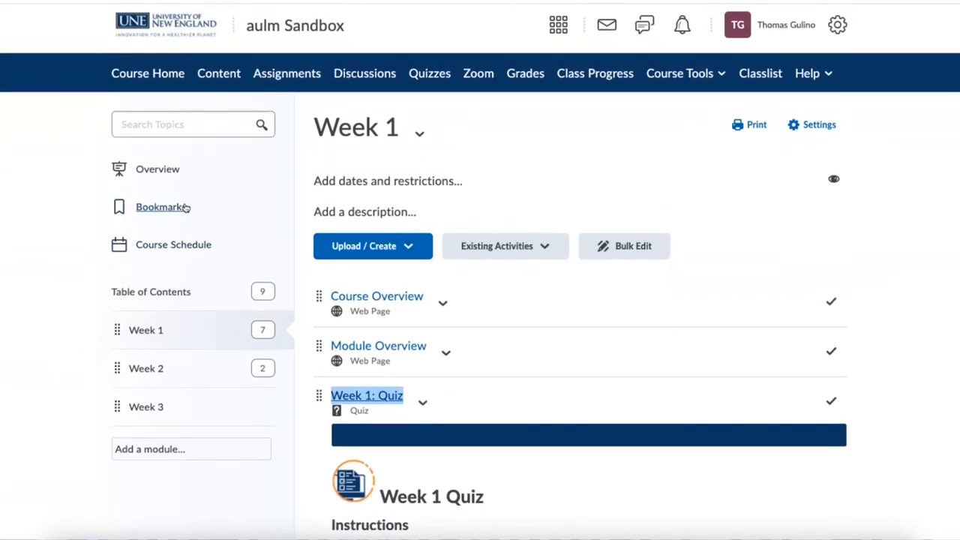
{"action": "left_click", "coordinate": [216, 77]}
{"action": "scroll", "coordinate": [342, 156], "scroll_direction": "down", "scroll_amount": 2}
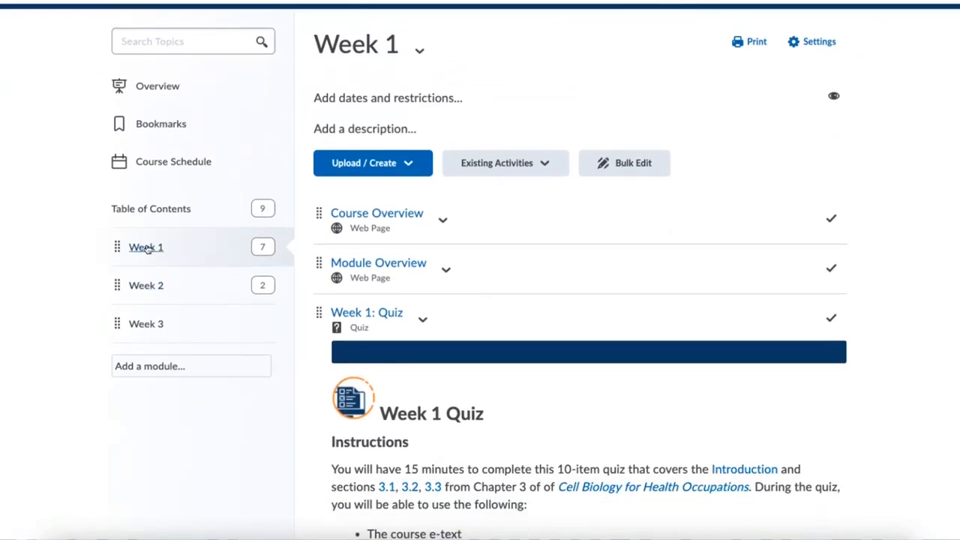
{"action": "scroll", "coordinate": [145, 253], "scroll_direction": "down", "scroll_amount": 1}
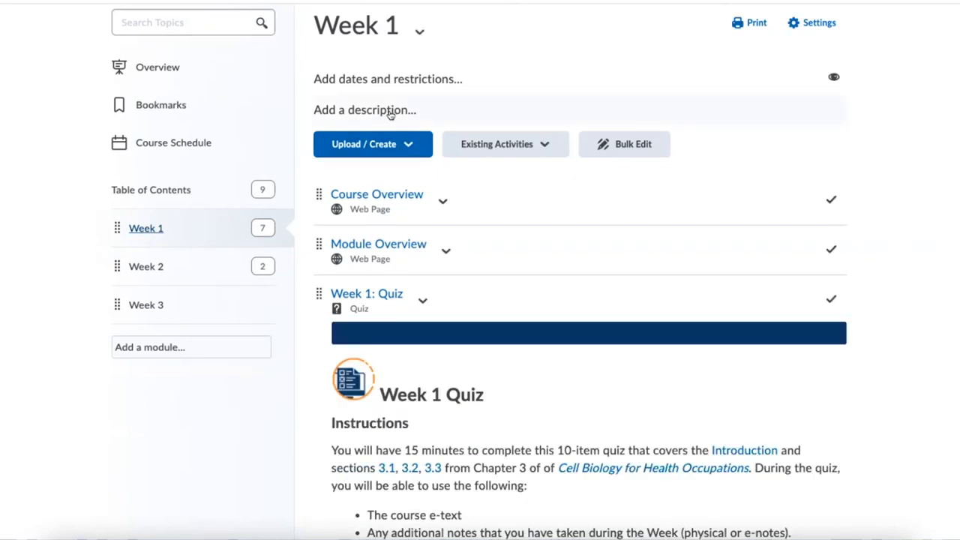
{"action": "scroll", "coordinate": [401, 64], "scroll_direction": "down", "scroll_amount": 5}
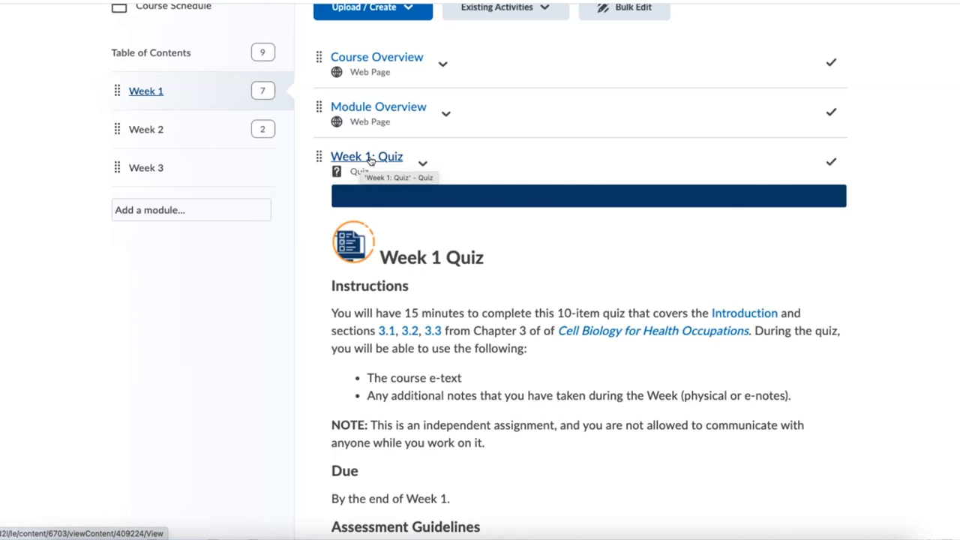
Open the Week 1: Quiz link in a new tab and switch to it.
{"action": "right_click", "coordinate": [370, 158]}
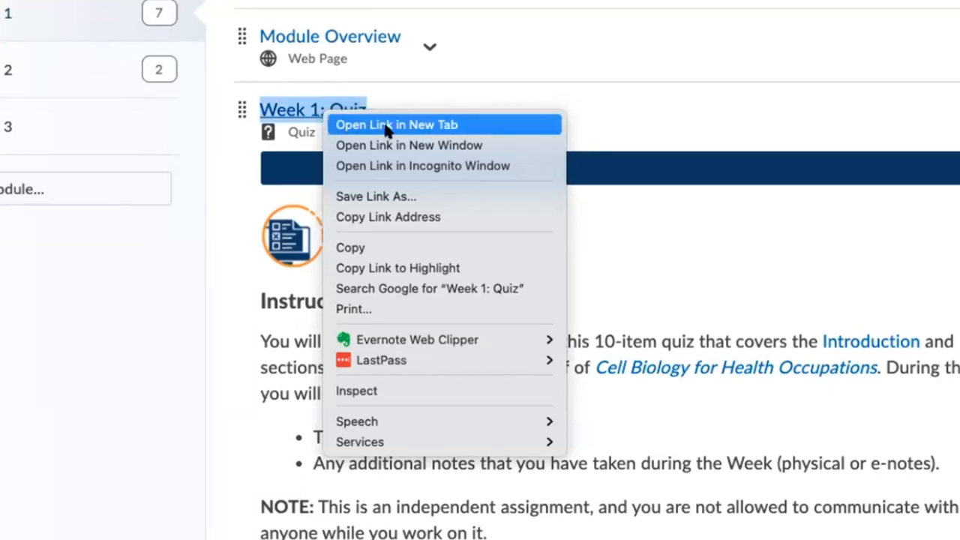
{"action": "left_click", "coordinate": [913, 183]}
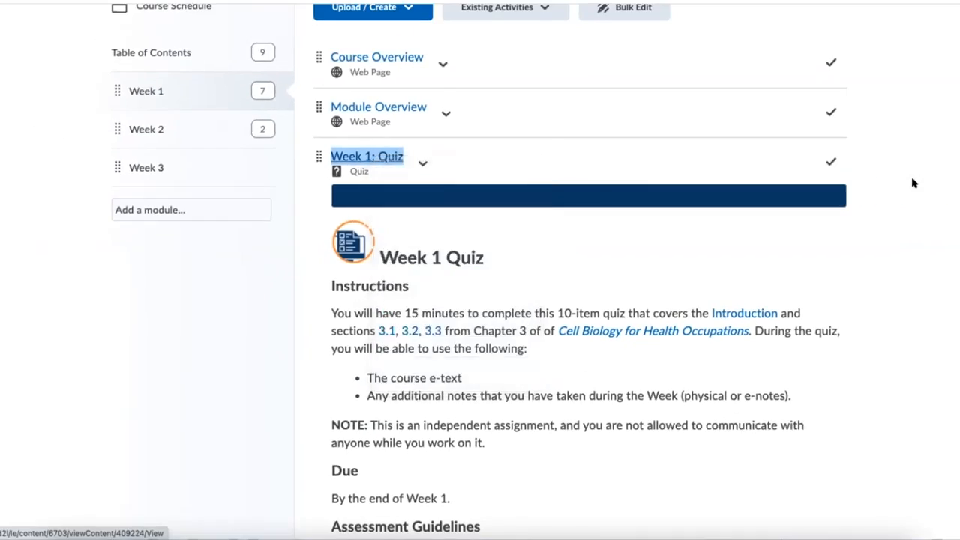
{"action": "right_click", "coordinate": [362, 157]}
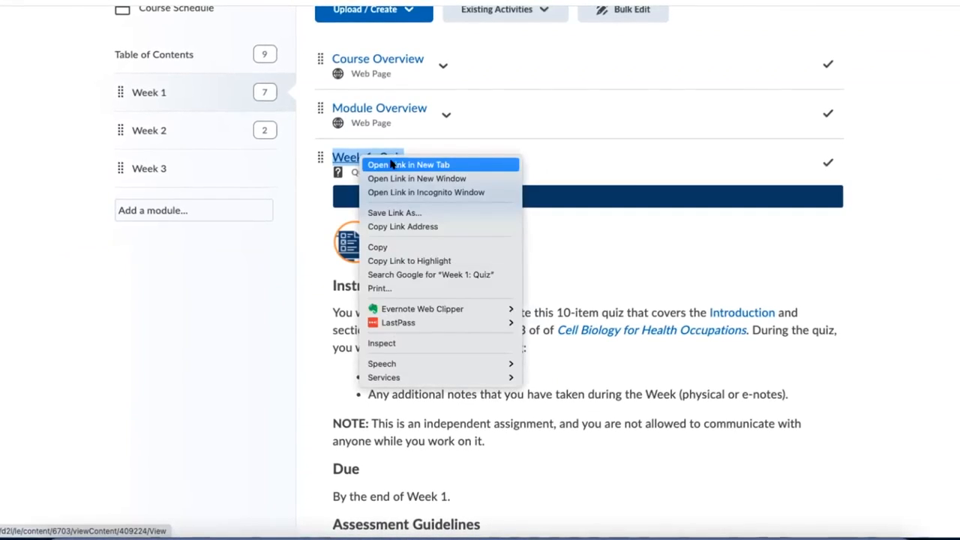
{"action": "left_click", "coordinate": [390, 165]}
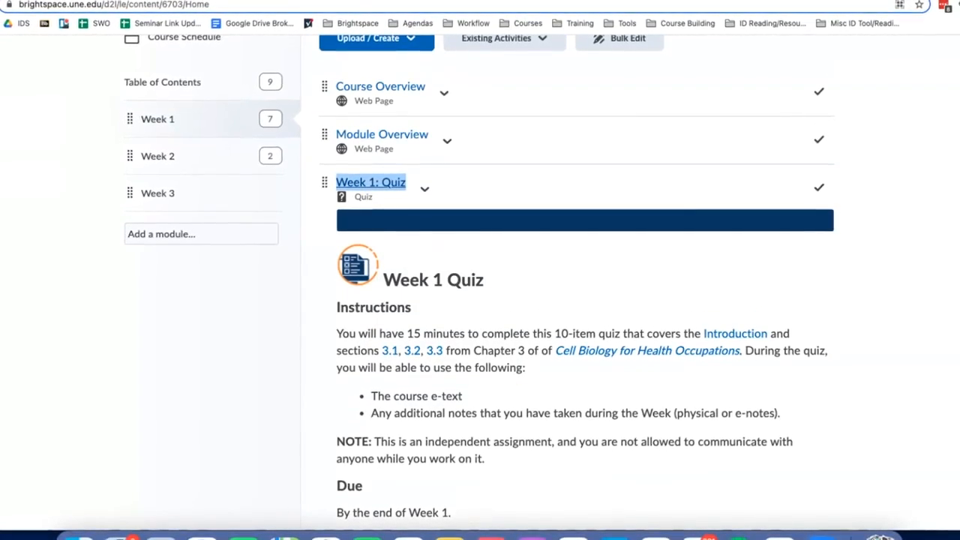
{"action": "key", "text": "ctrl+Tab"}
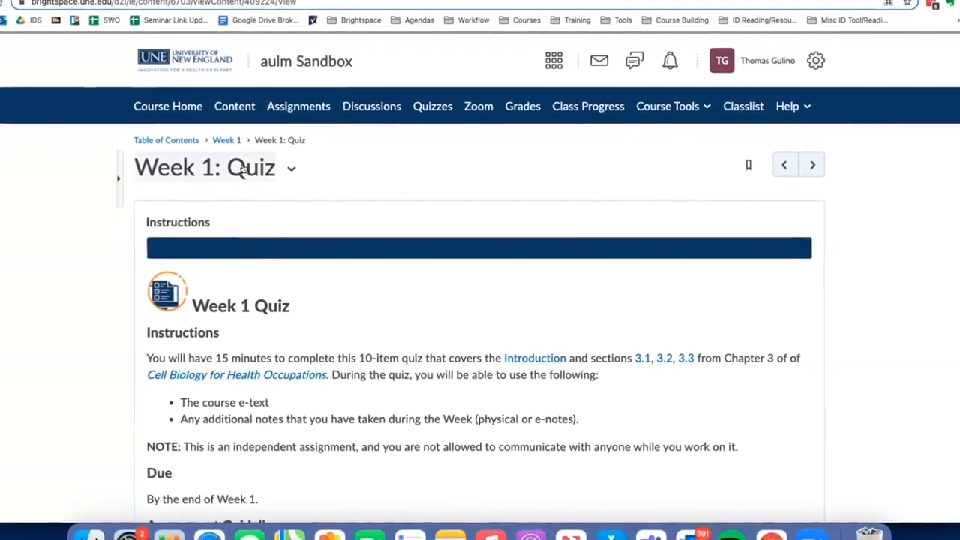
Open the preview of the Week 1 quiz from below its assessment guidelines.
{"action": "scroll", "coordinate": [242, 170], "scroll_direction": "down", "scroll_amount": 5}
{"action": "scroll", "coordinate": [234, 180], "scroll_direction": "down", "scroll_amount": 5}
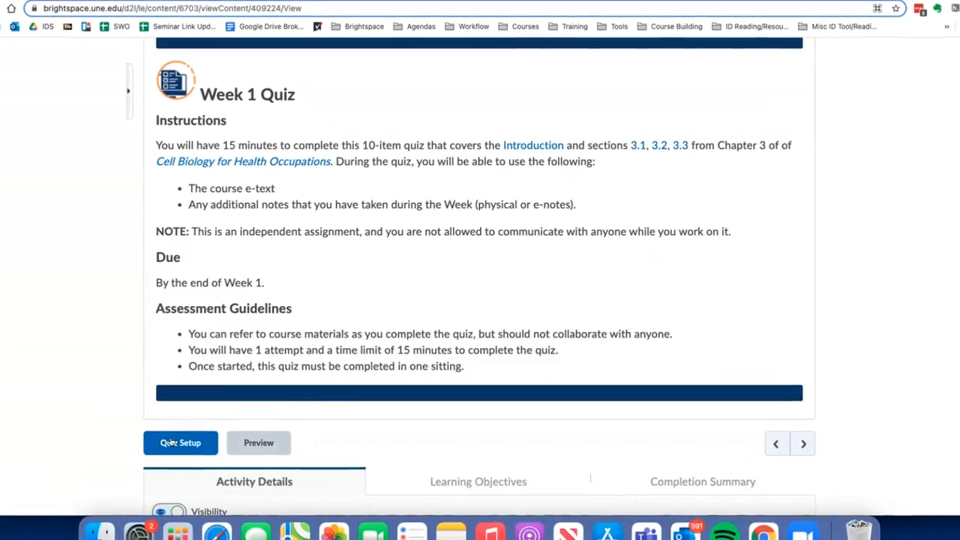
{"action": "left_click", "coordinate": [266, 440]}
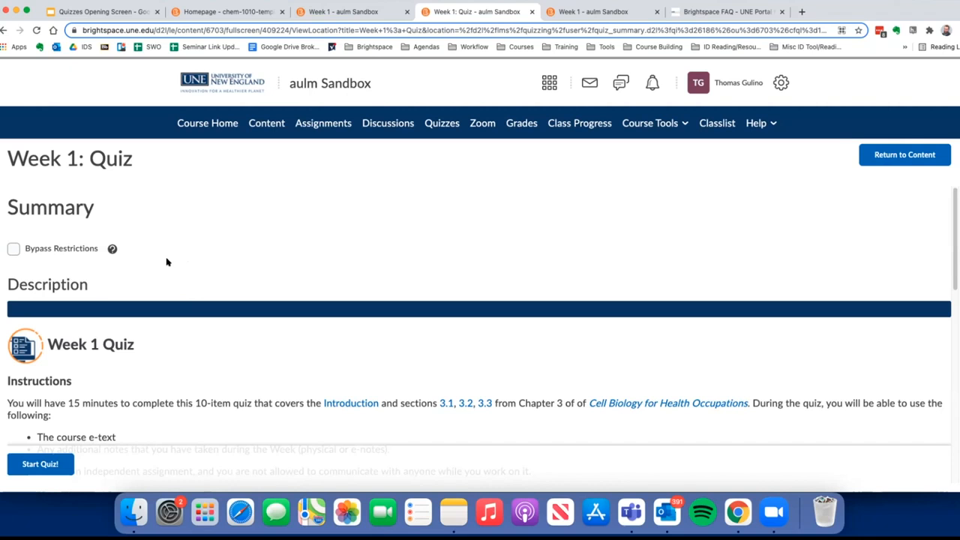
Enable Bypass Restrictions on the quiz summary and start the preview attempt.
{"action": "scroll", "coordinate": [165, 248], "scroll_direction": "down", "scroll_amount": 1}
{"action": "scroll", "coordinate": [158, 225], "scroll_direction": "up", "scroll_amount": 1}
{"action": "left_click", "coordinate": [13, 250]}
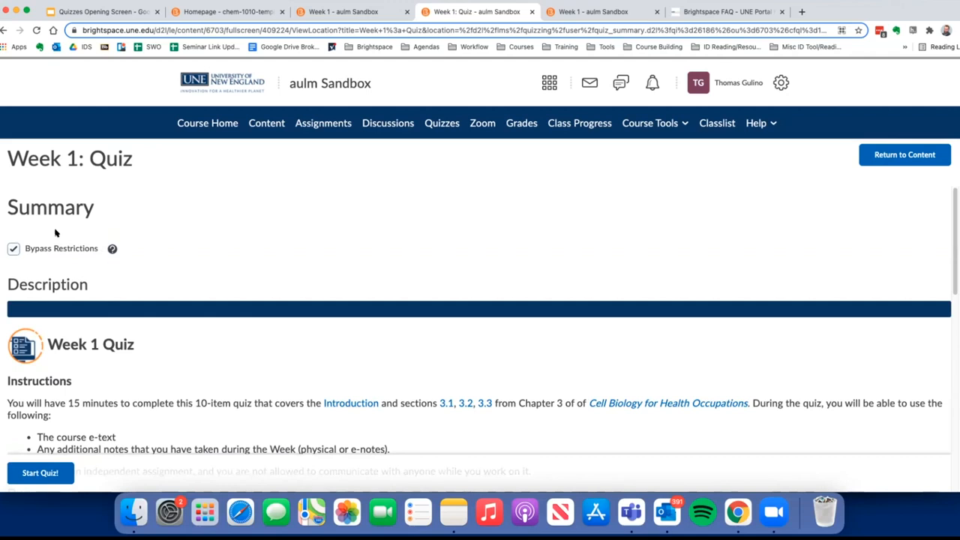
{"action": "left_click", "coordinate": [37, 473]}
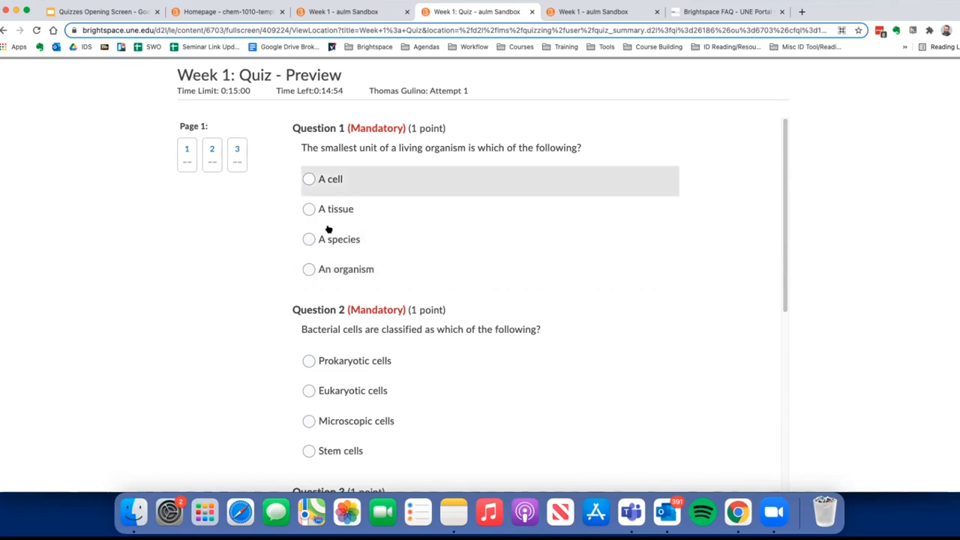
Answer question 2 with "Prokaryotic cells" and question 1 with "A species" in the quiz preview.
{"action": "scroll", "coordinate": [318, 311], "scroll_direction": "down", "scroll_amount": 5}
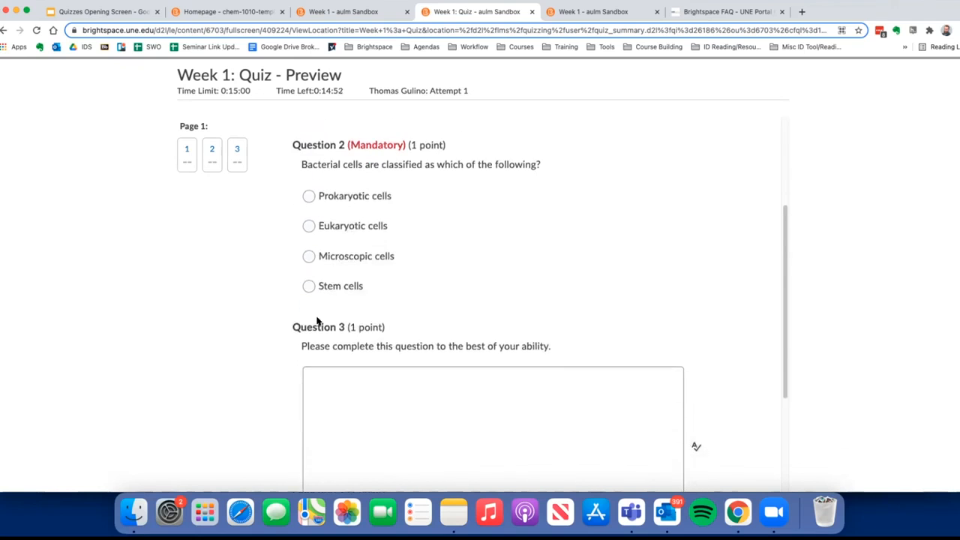
{"action": "scroll", "coordinate": [316, 282], "scroll_direction": "up", "scroll_amount": 5}
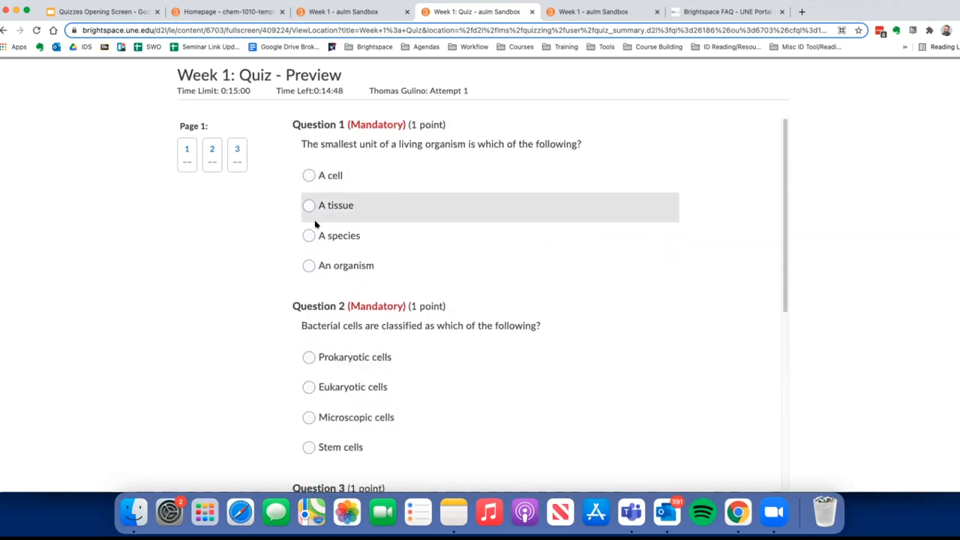
{"action": "scroll", "coordinate": [317, 229], "scroll_direction": "down", "scroll_amount": 2}
{"action": "left_click", "coordinate": [309, 272]}
{"action": "scroll", "coordinate": [316, 248], "scroll_direction": "up", "scroll_amount": 1}
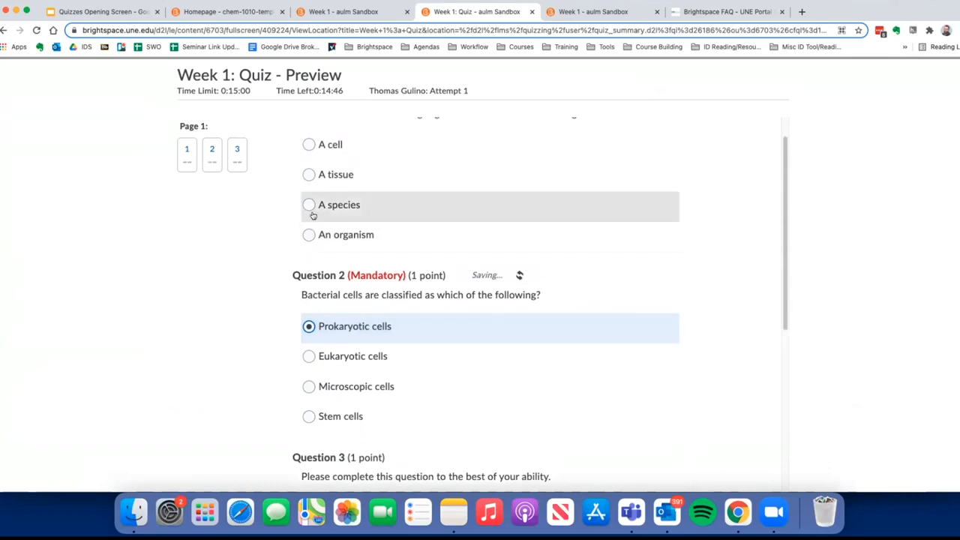
{"action": "left_click", "coordinate": [309, 205]}
{"action": "scroll", "coordinate": [318, 266], "scroll_direction": "down", "scroll_amount": 3}
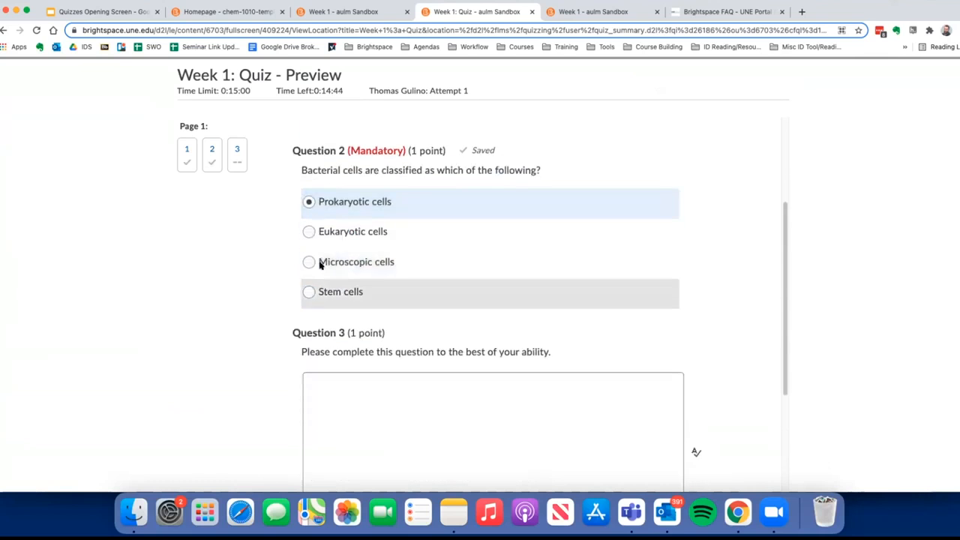
Examine question 3's written-response box, the chosen answers and the submission area of the quiz preview.
{"action": "left_click", "coordinate": [335, 337]}
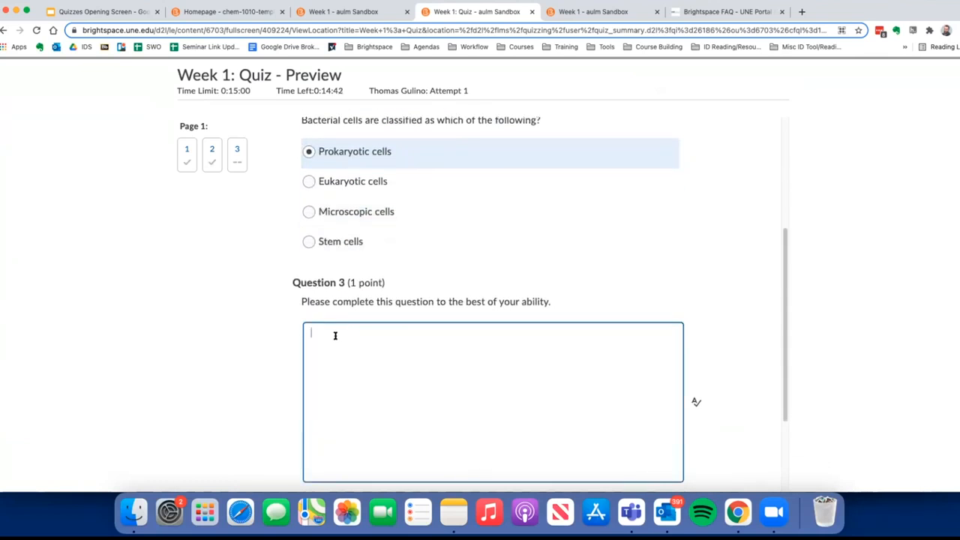
{"action": "scroll", "coordinate": [335, 335], "scroll_direction": "down", "scroll_amount": 3}
{"action": "scroll", "coordinate": [334, 335], "scroll_direction": "up", "scroll_amount": 5}
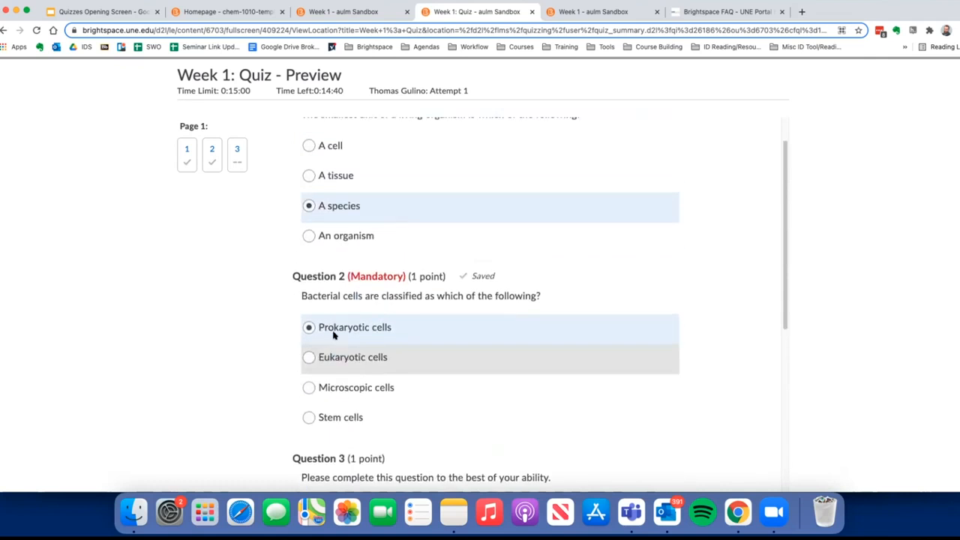
{"action": "scroll", "coordinate": [333, 335], "scroll_direction": "up", "scroll_amount": 1}
{"action": "scroll", "coordinate": [345, 328], "scroll_direction": "down", "scroll_amount": 5}
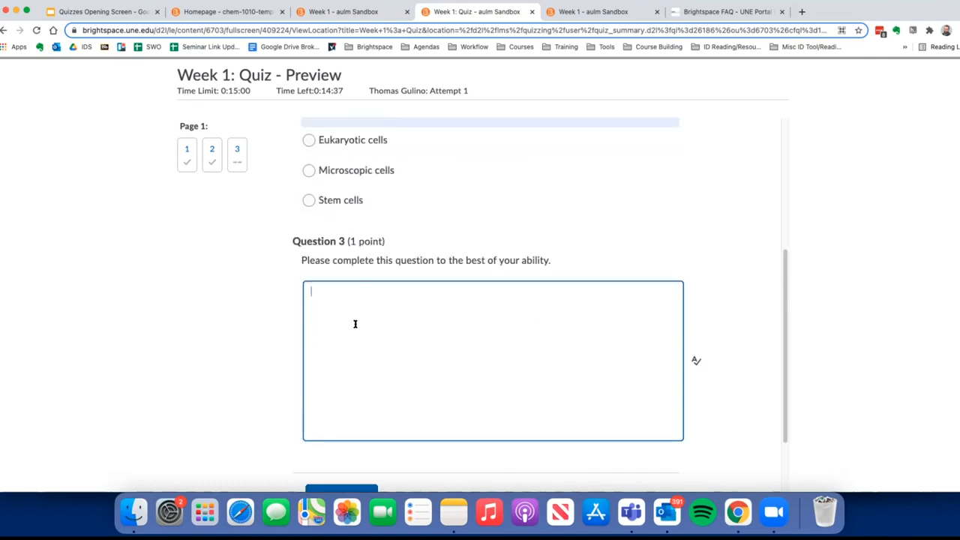
{"action": "scroll", "coordinate": [352, 334], "scroll_direction": "down", "scroll_amount": 2}
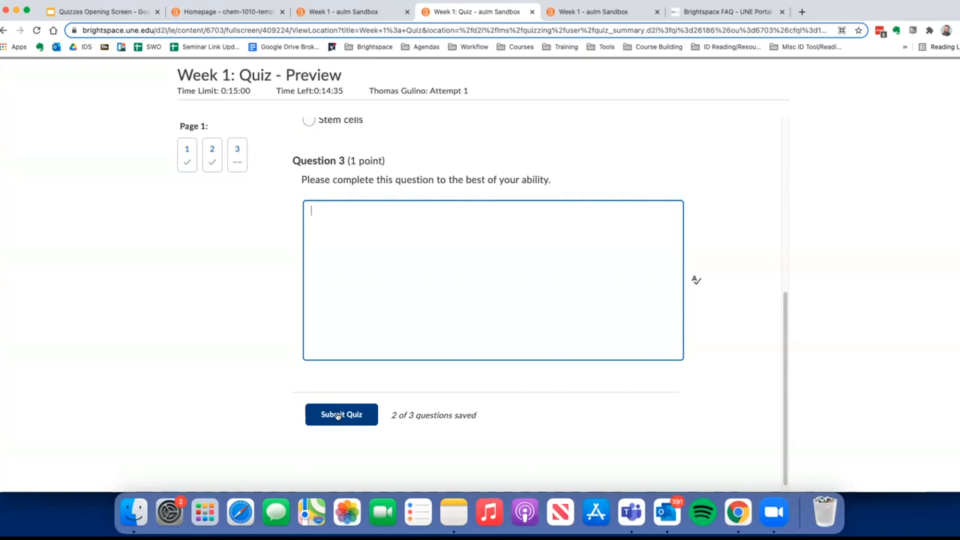
{"action": "scroll", "coordinate": [499, 225], "scroll_direction": "up", "scroll_amount": 6}
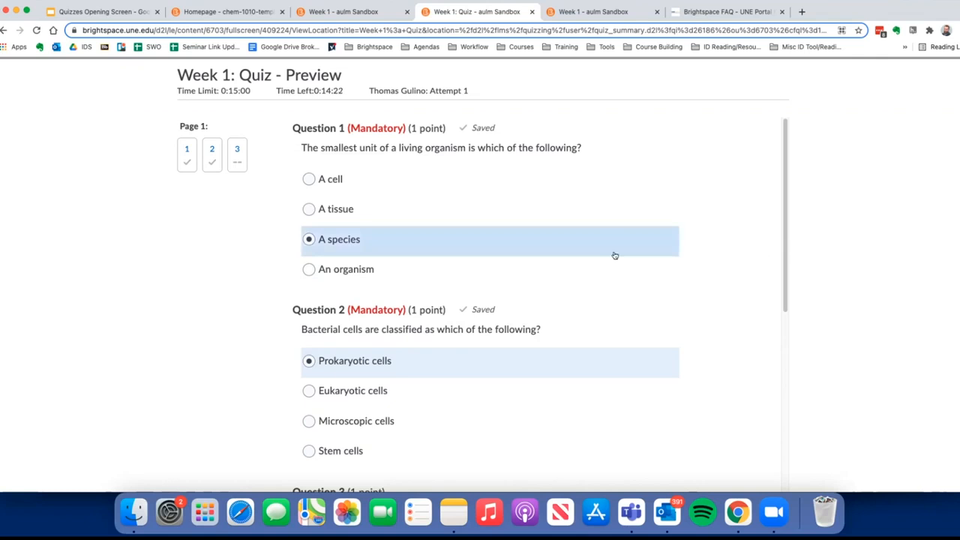
{"action": "scroll", "coordinate": [611, 255], "scroll_direction": "down", "scroll_amount": 6}
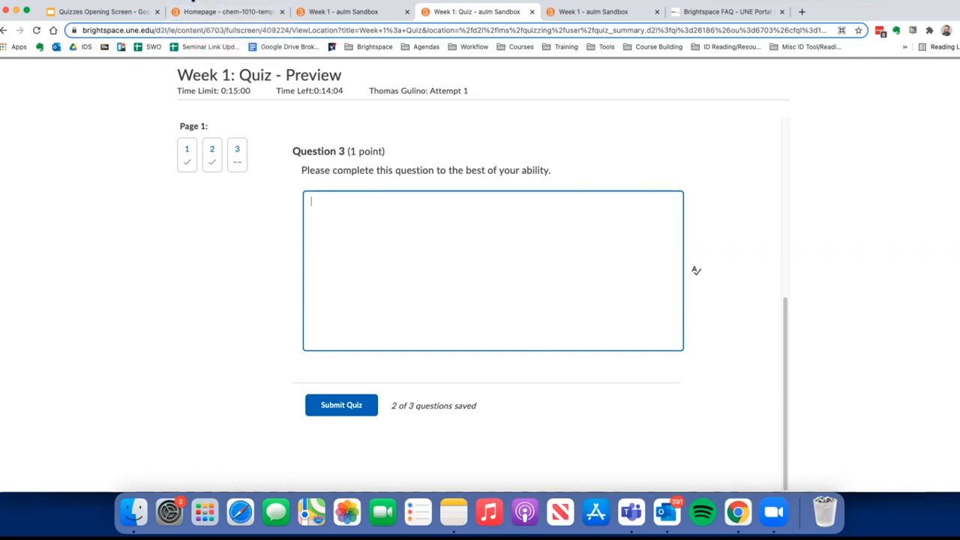
Close the quiz preview tab without submitting and return to the quiz description in the Week 1 module.
{"action": "left_click_drag", "start_coordinate": [192, 0], "coordinate": [193, 14]}
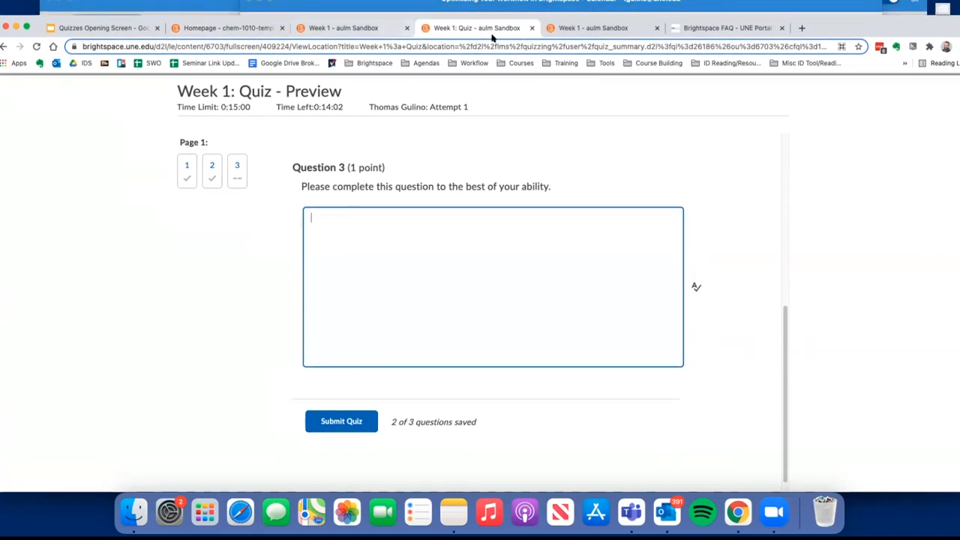
{"action": "left_click", "coordinate": [532, 28]}
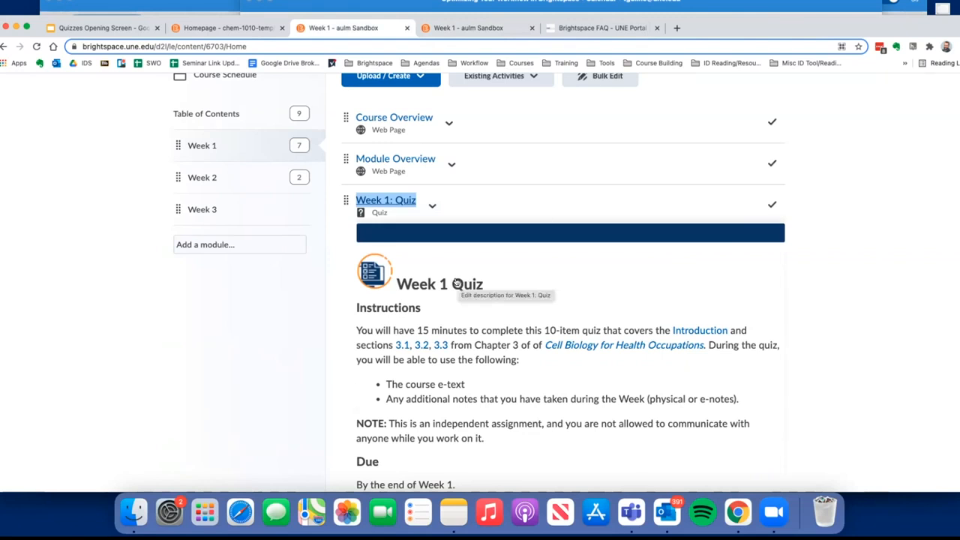
{"action": "scroll", "coordinate": [471, 222], "scroll_direction": "down", "scroll_amount": 3}
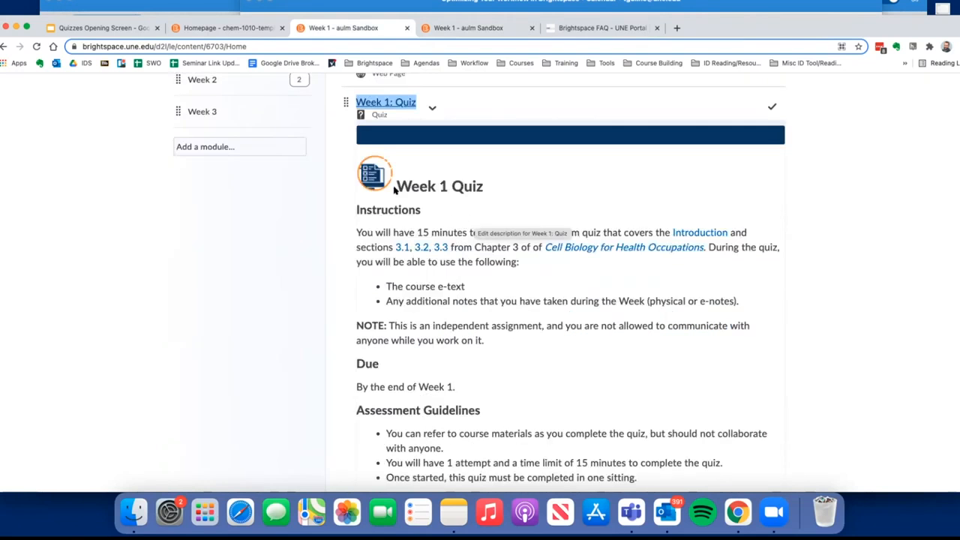
{"action": "left_click_drag", "start_coordinate": [205, 13], "coordinate": [205, 0]}
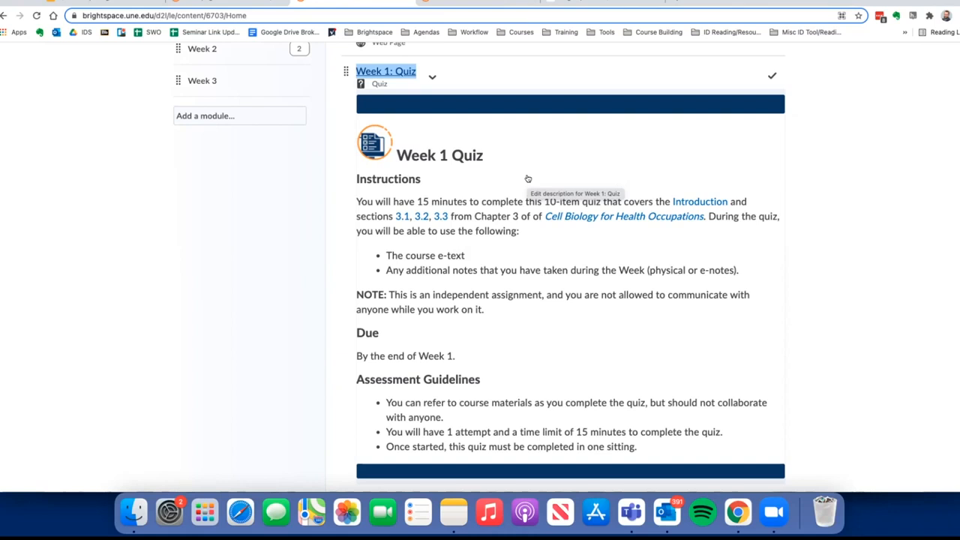
Reopen Week 1: Quiz from the module list in a separate tab and display it.
{"action": "scroll", "coordinate": [527, 180], "scroll_direction": "down", "scroll_amount": 1}
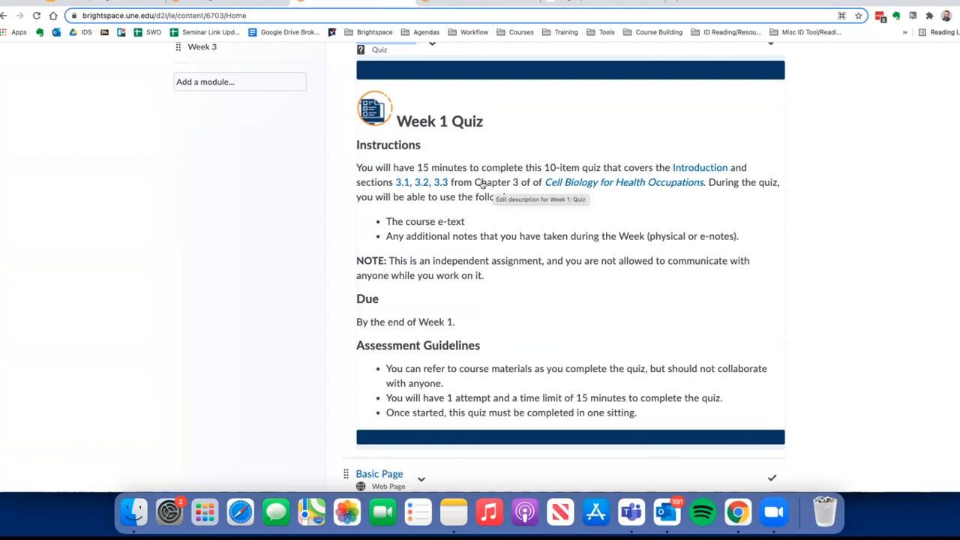
{"action": "scroll", "coordinate": [446, 125], "scroll_direction": "up", "scroll_amount": 2}
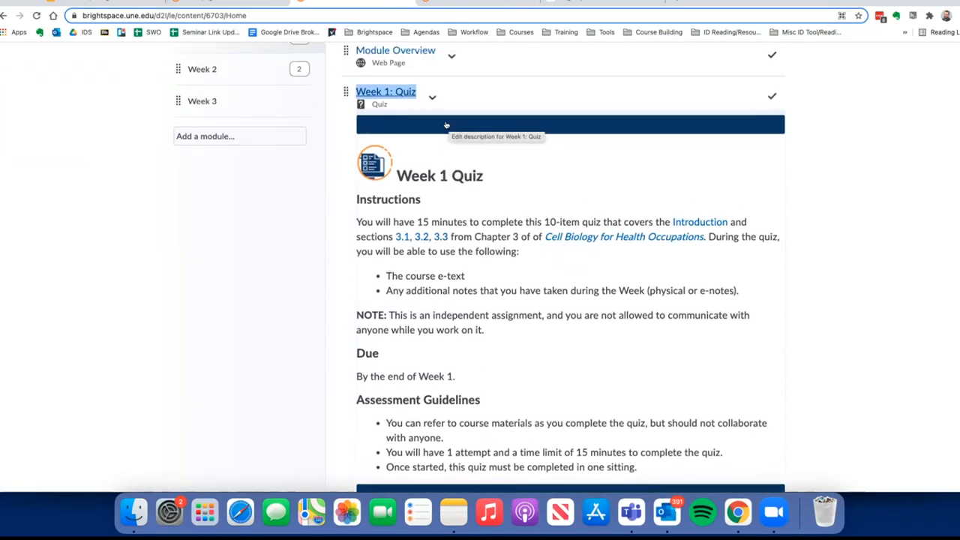
{"action": "scroll", "coordinate": [446, 125], "scroll_direction": "up", "scroll_amount": 1}
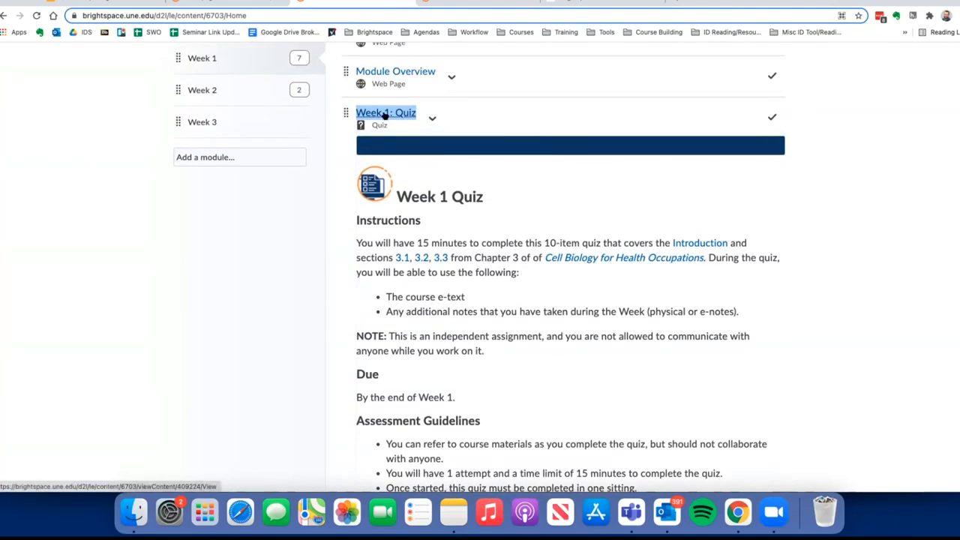
{"action": "scroll", "coordinate": [384, 114], "scroll_direction": "up", "scroll_amount": 1}
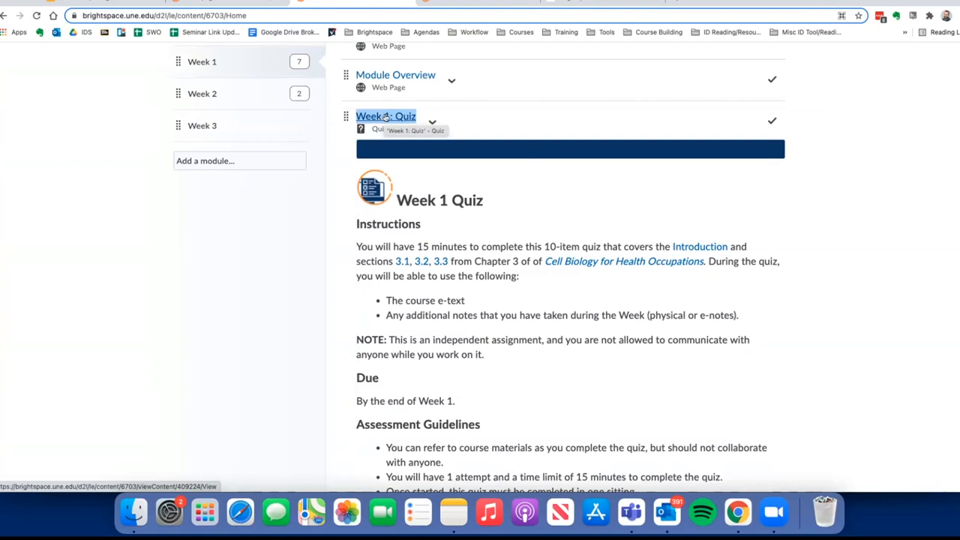
{"action": "right_click", "coordinate": [384, 117]}
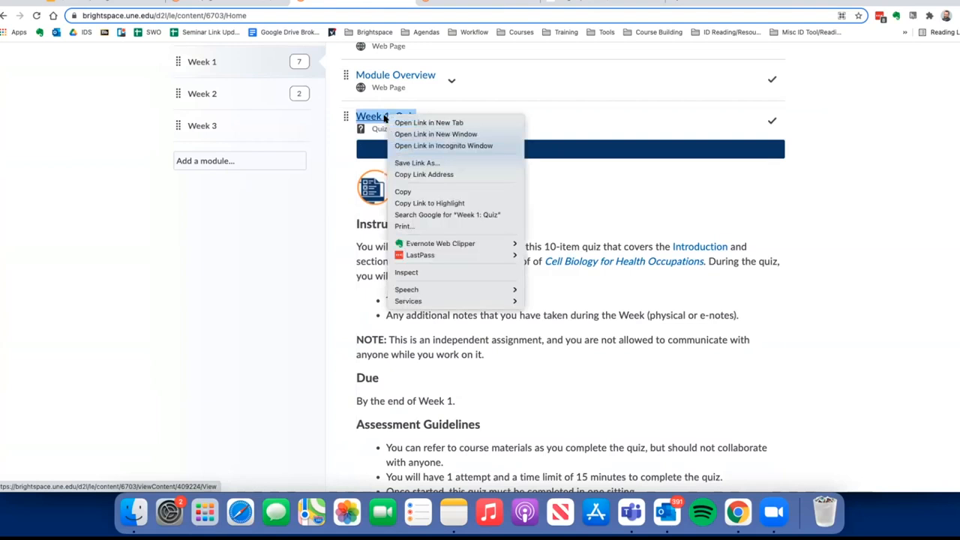
{"action": "left_click", "coordinate": [425, 122]}
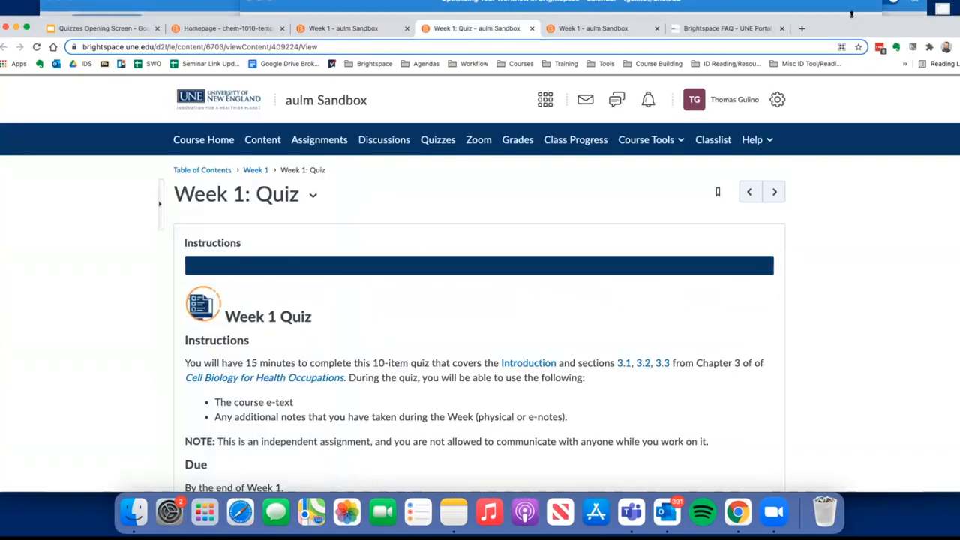
Open the setup of Week 1: Quiz and bring its list of quiz questions into view.
{"action": "scroll", "coordinate": [397, 307], "scroll_direction": "down", "scroll_amount": 3}
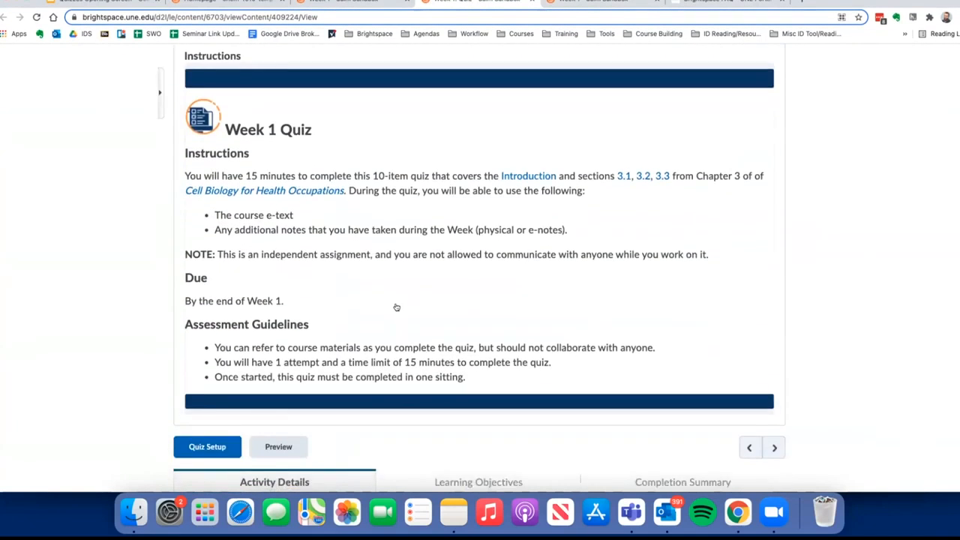
{"action": "scroll", "coordinate": [397, 307], "scroll_direction": "down", "scroll_amount": 2}
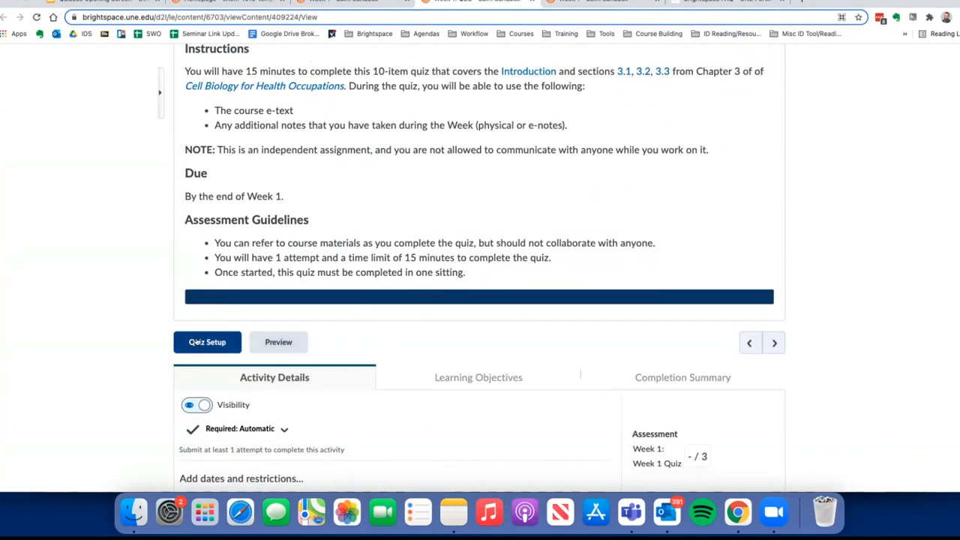
{"action": "left_click", "coordinate": [197, 342]}
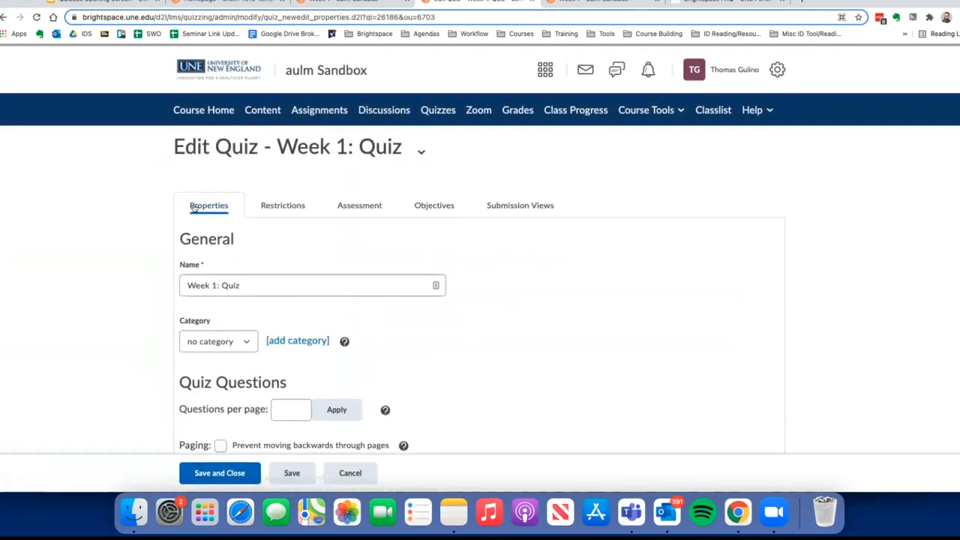
{"action": "scroll", "coordinate": [220, 206], "scroll_direction": "down", "scroll_amount": 5}
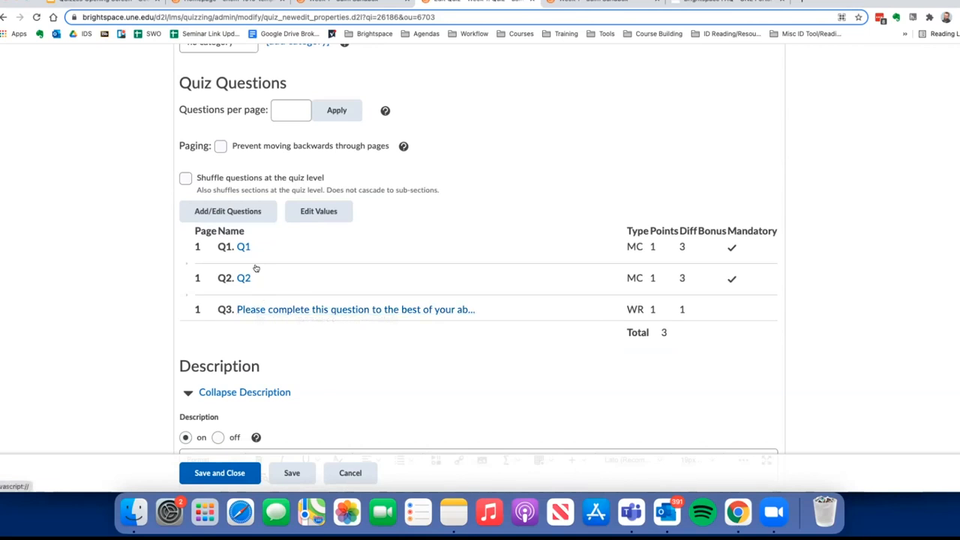
{"action": "scroll", "coordinate": [247, 256], "scroll_direction": "down", "scroll_amount": 1}
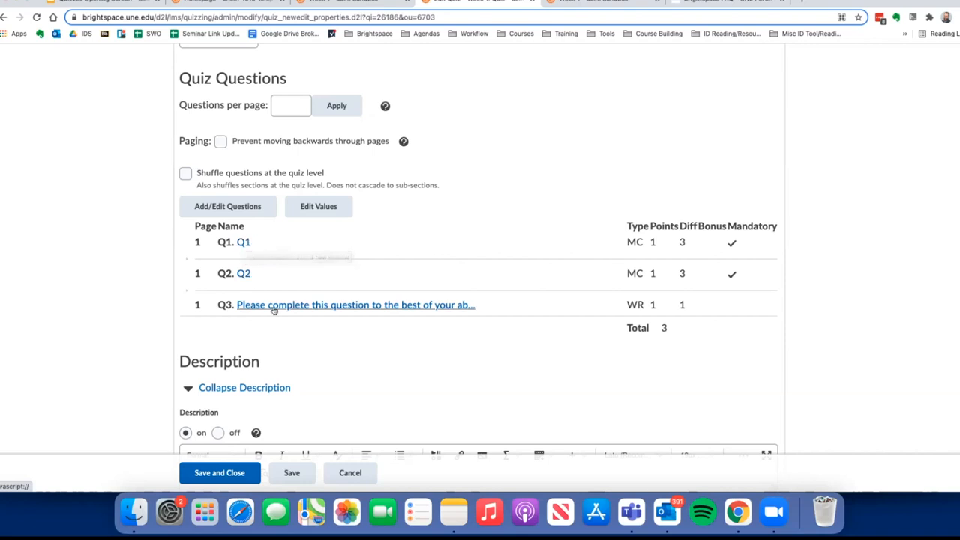
Preview question Q1, compare how it appears when taking and when grading it, and close the preview.
{"action": "left_click", "coordinate": [242, 242]}
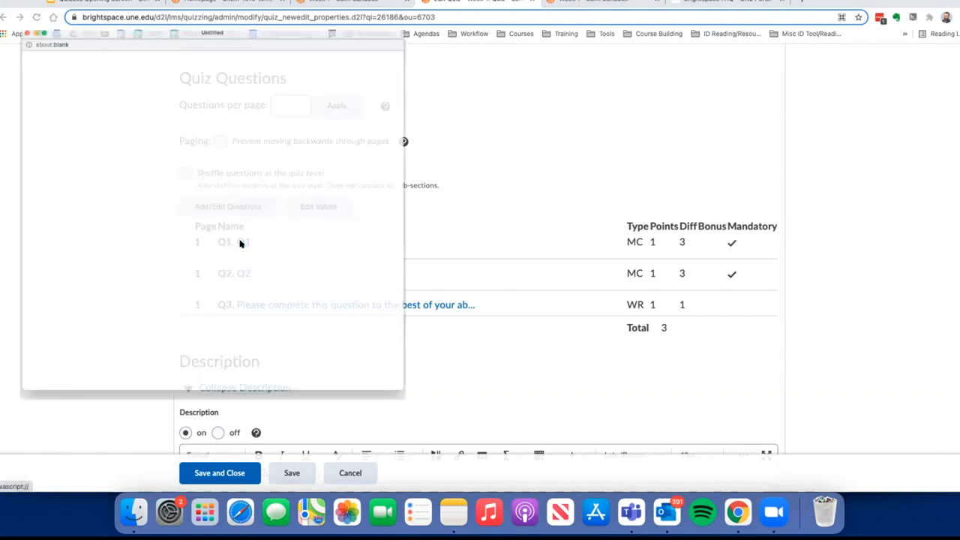
{"action": "left_click_drag", "start_coordinate": [94, 0], "coordinate": [210, 1]}
{"action": "left_click_drag", "start_coordinate": [109, 111], "coordinate": [338, 113]}
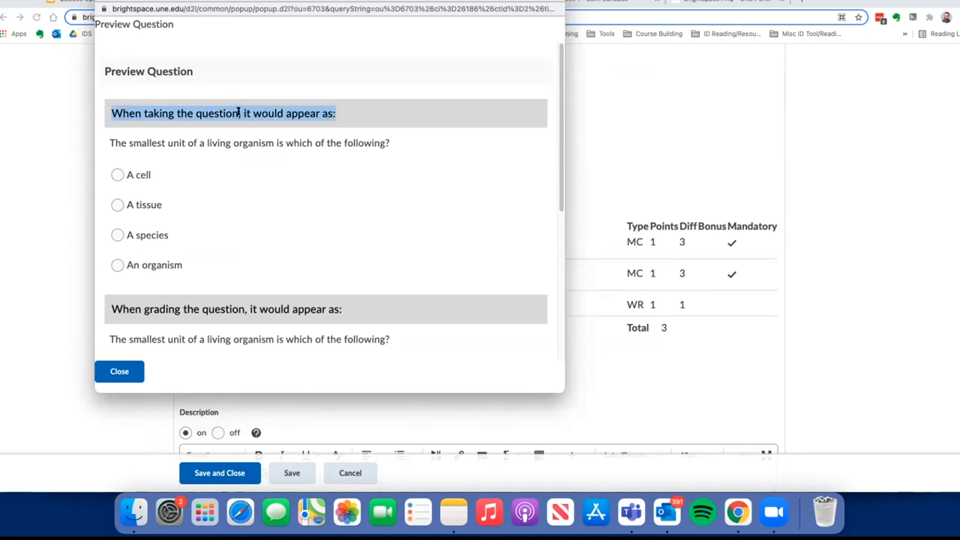
{"action": "scroll", "coordinate": [190, 190], "scroll_direction": "down", "scroll_amount": 3}
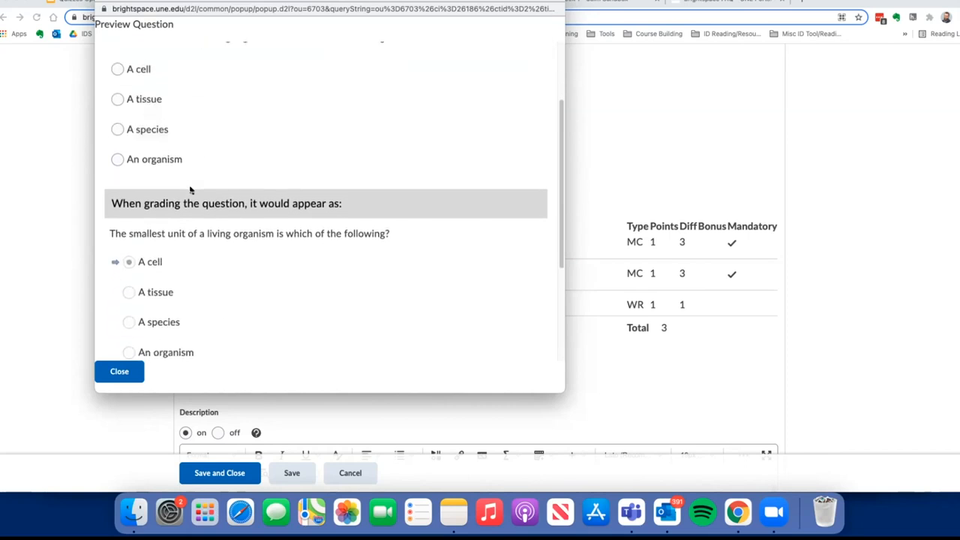
{"action": "left_click_drag", "start_coordinate": [111, 188], "coordinate": [343, 189]}
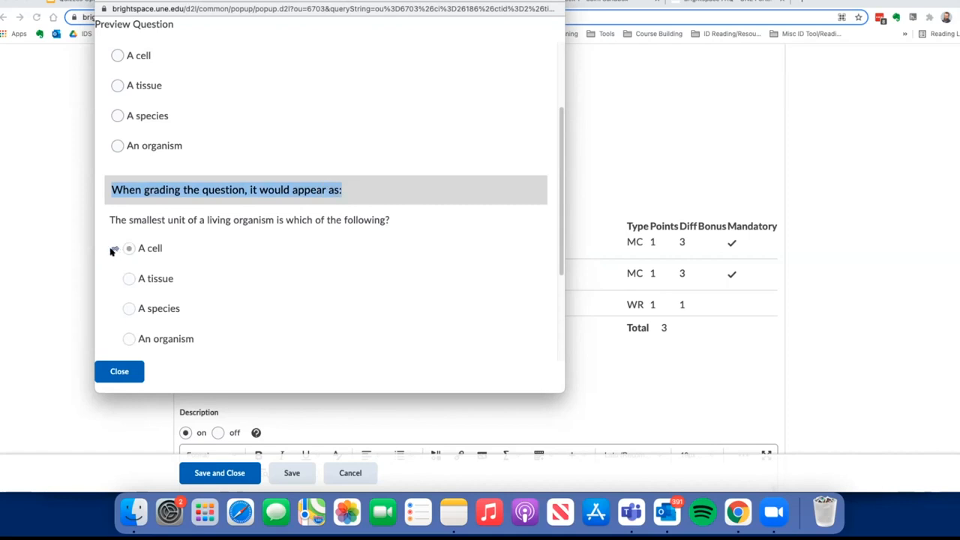
{"action": "left_click", "coordinate": [119, 370]}
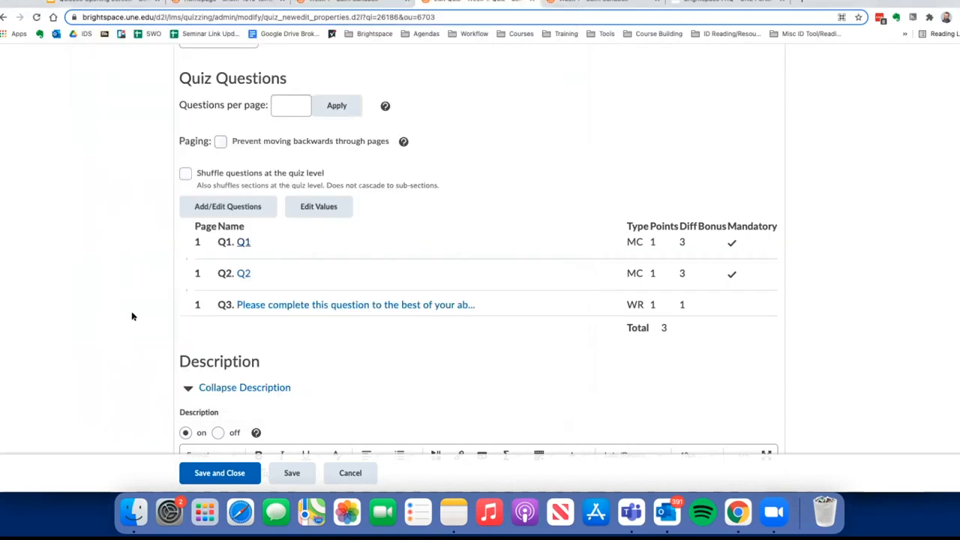
Open Week 1: Quiz from the module list in another tab and display the question list in its setup.
{"action": "scroll", "coordinate": [133, 315], "scroll_direction": "up", "scroll_amount": 1}
{"action": "scroll", "coordinate": [133, 315], "scroll_direction": "down", "scroll_amount": 1}
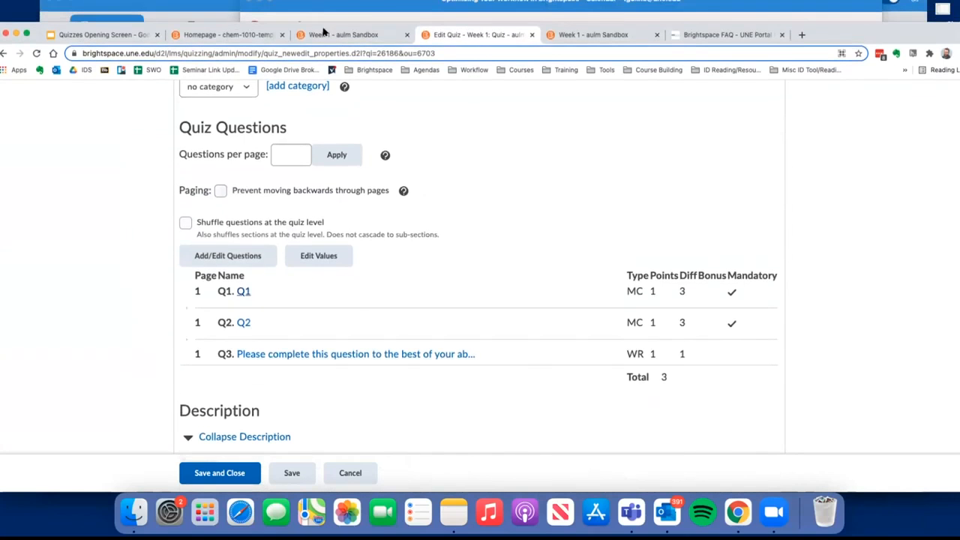
{"action": "left_click", "coordinate": [342, 35]}
{"action": "right_click", "coordinate": [394, 156]}
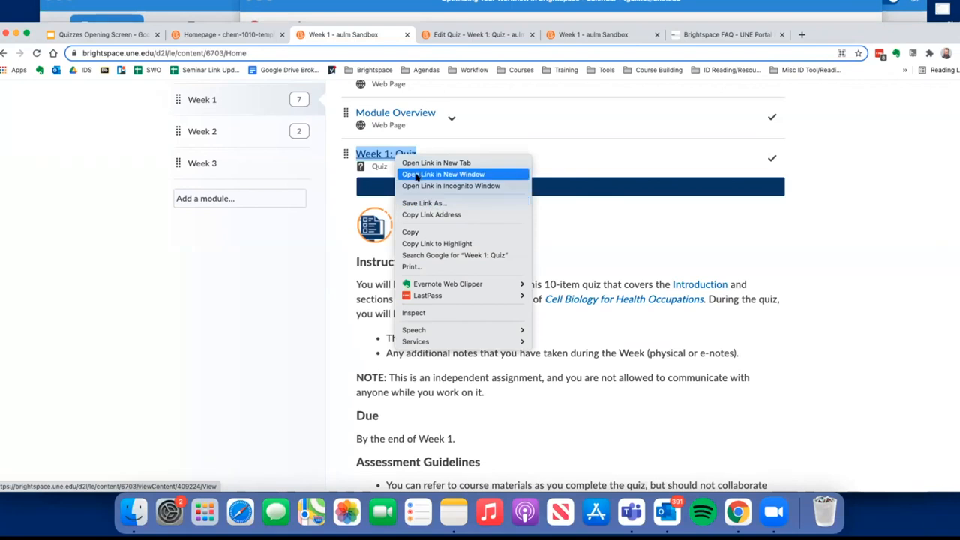
{"action": "left_click", "coordinate": [436, 163]}
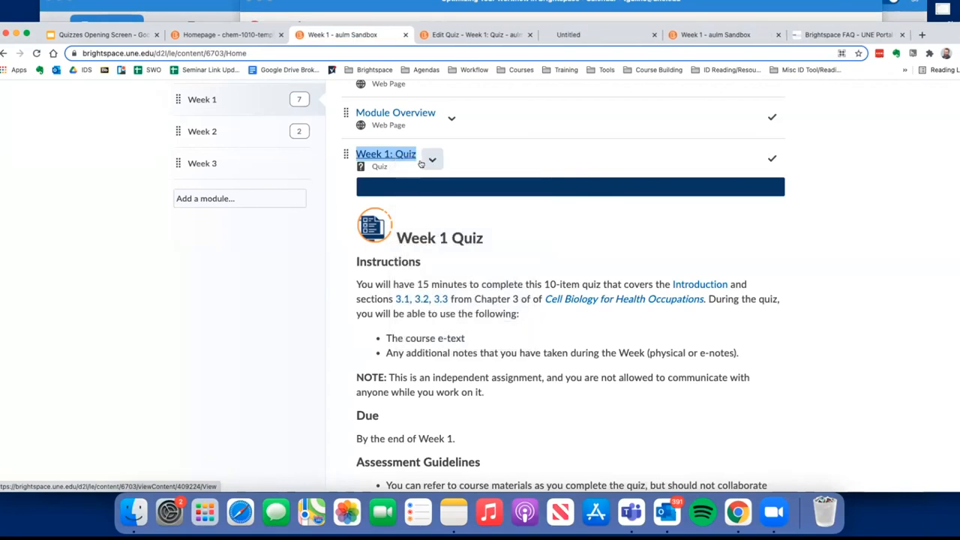
{"action": "left_click", "coordinate": [600, 35]}
{"action": "scroll", "coordinate": [275, 276], "scroll_direction": "down", "scroll_amount": 5}
{"action": "scroll", "coordinate": [274, 271], "scroll_direction": "down", "scroll_amount": 2}
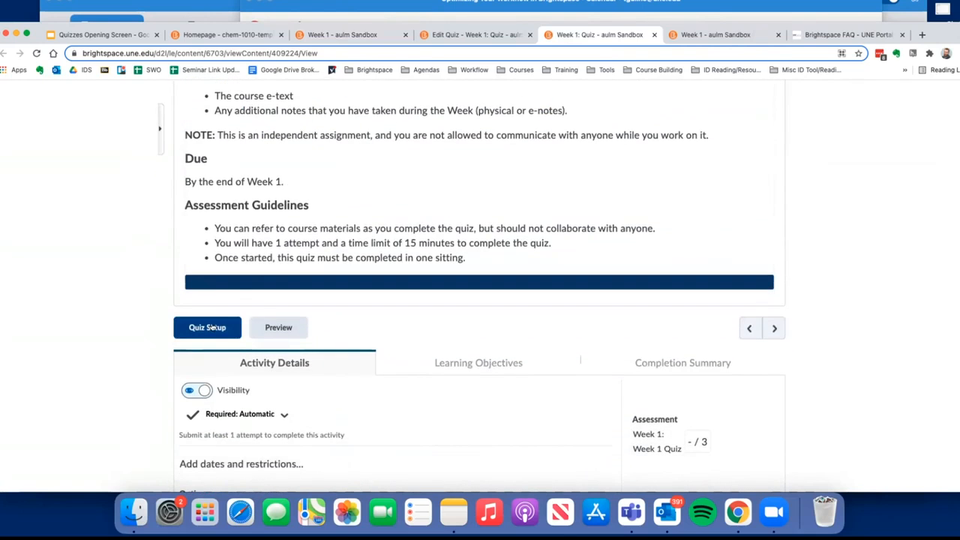
{"action": "left_click", "coordinate": [213, 328]}
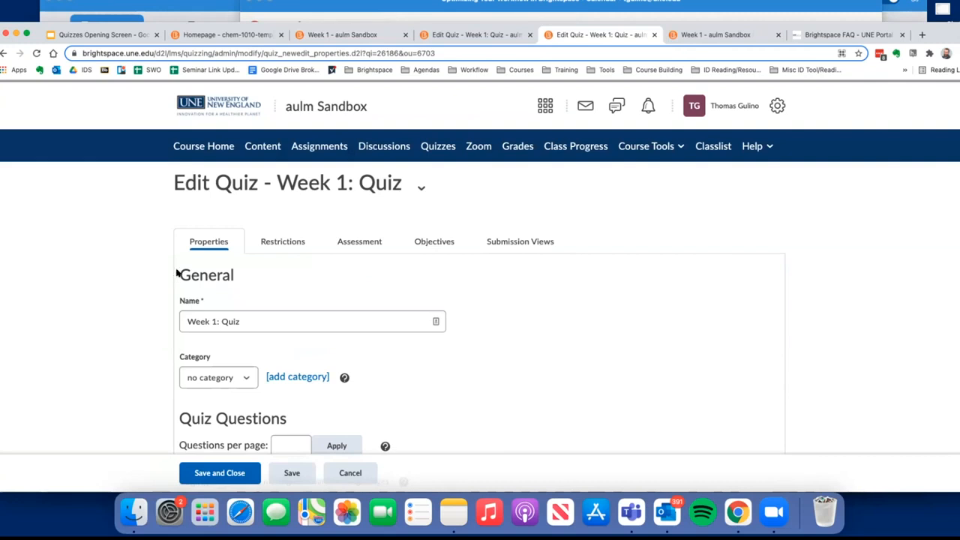
{"action": "scroll", "coordinate": [176, 273], "scroll_direction": "down", "scroll_amount": 4}
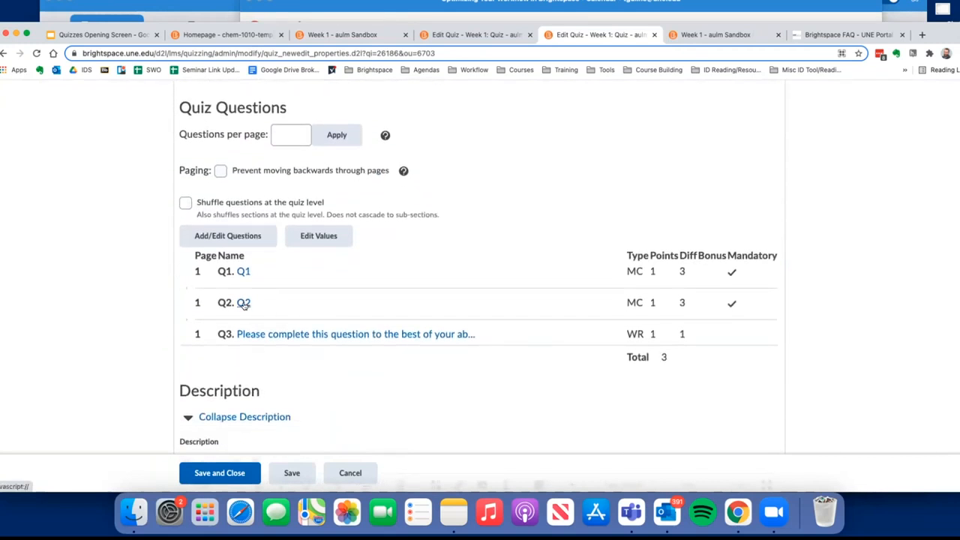
Preview question Q2 in its taking and grading views, then leave the quiz setup without saving.
{"action": "left_click", "coordinate": [244, 303]}
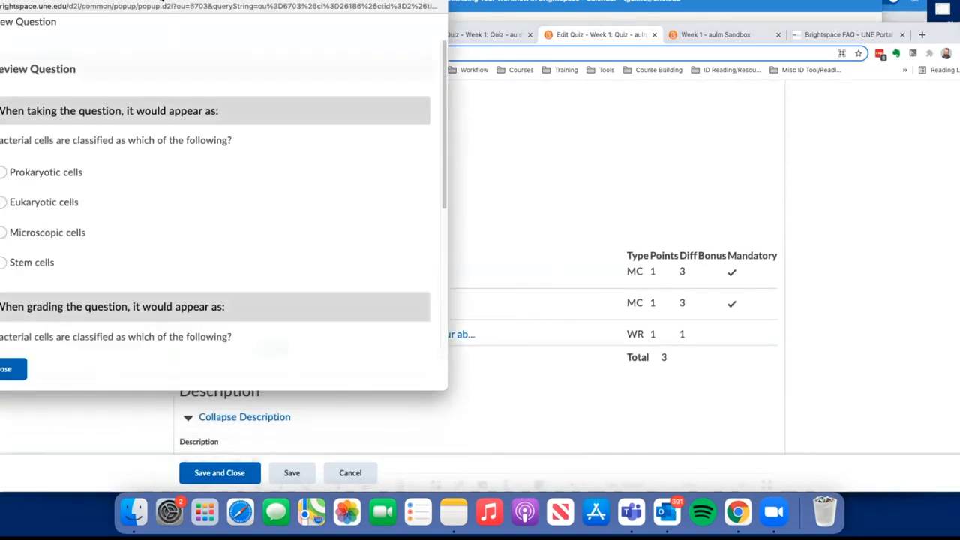
{"action": "left_click_drag", "start_coordinate": [179, 8], "coordinate": [231, 8]}
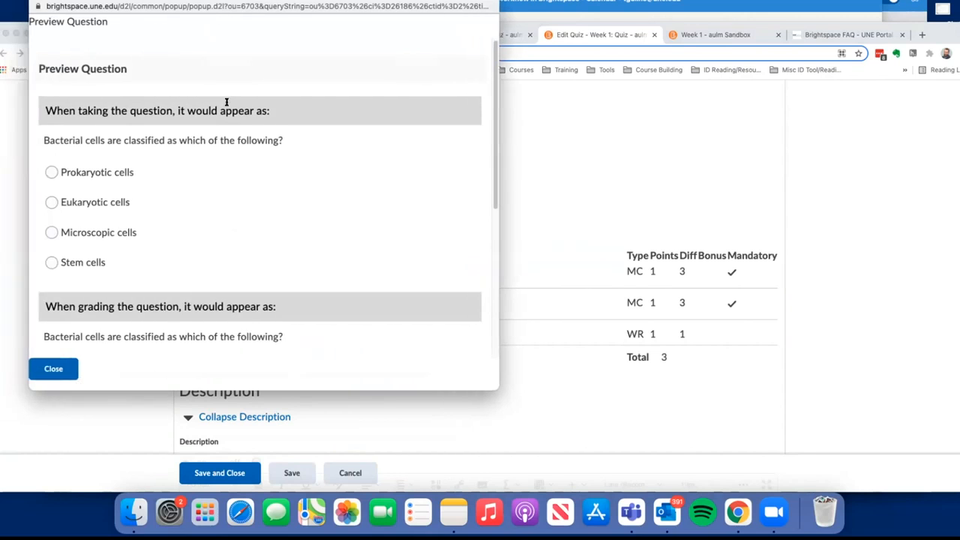
{"action": "scroll", "coordinate": [153, 307], "scroll_direction": "down", "scroll_amount": 5}
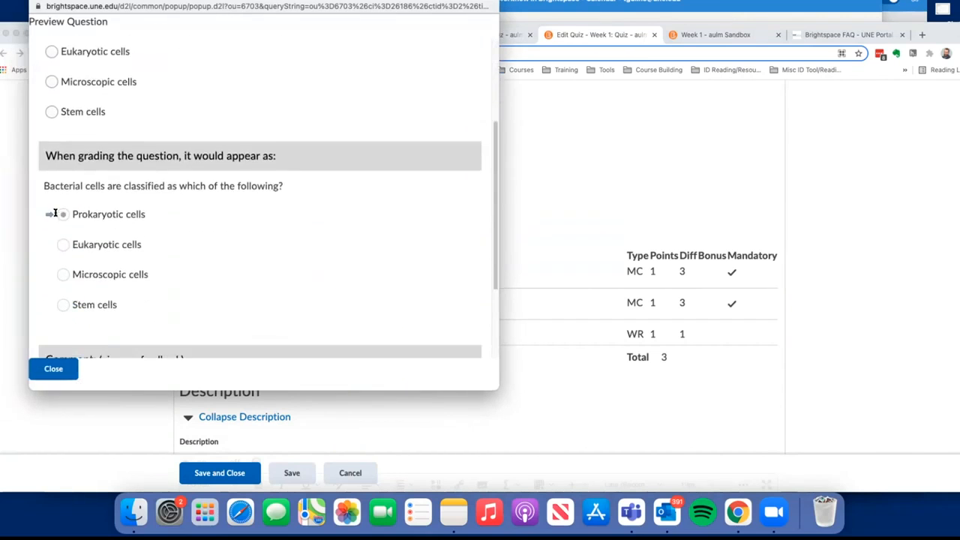
{"action": "left_click", "coordinate": [64, 369]}
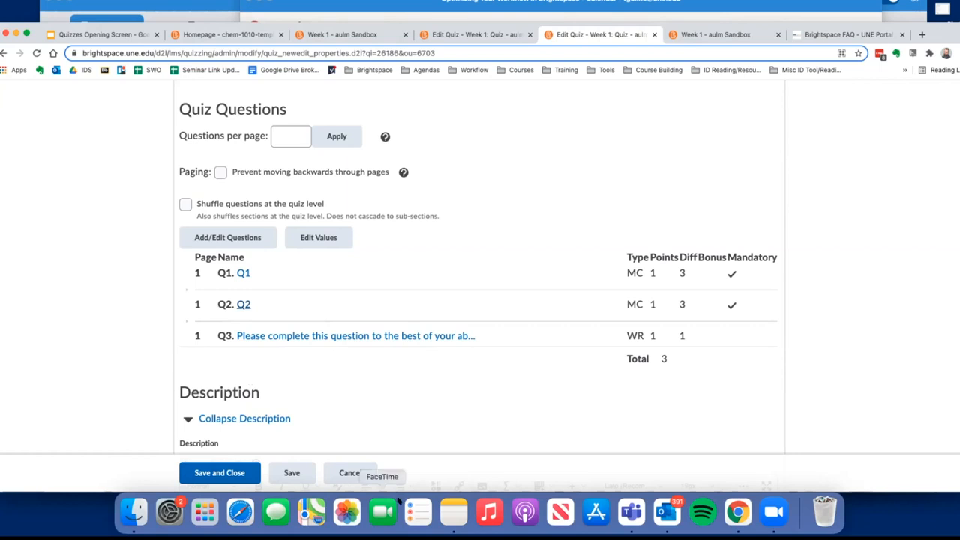
{"action": "left_click", "coordinate": [350, 472]}
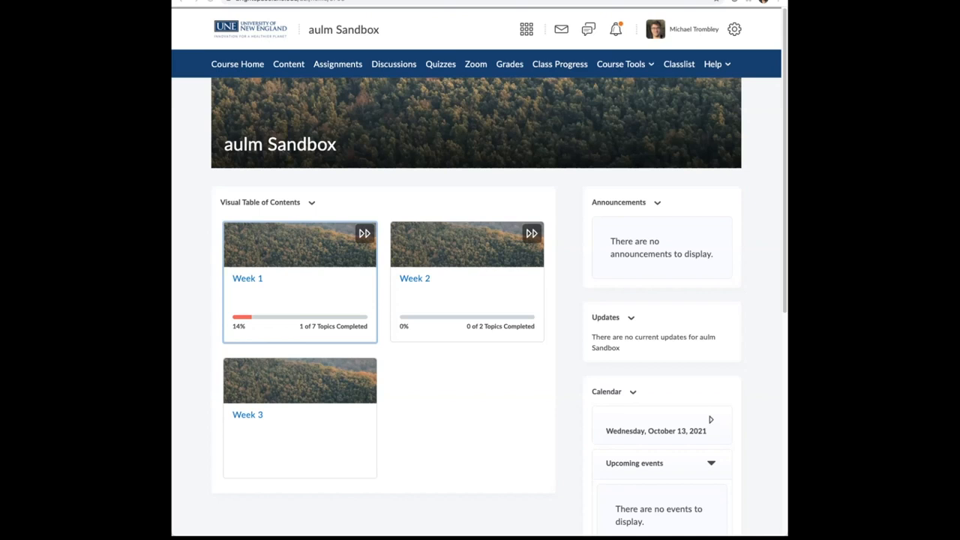
In the student's course view, open Week 1: Quiz from the Week 1 module, review its description and details, and start the attempt.
{"action": "left_click", "coordinate": [247, 280]}
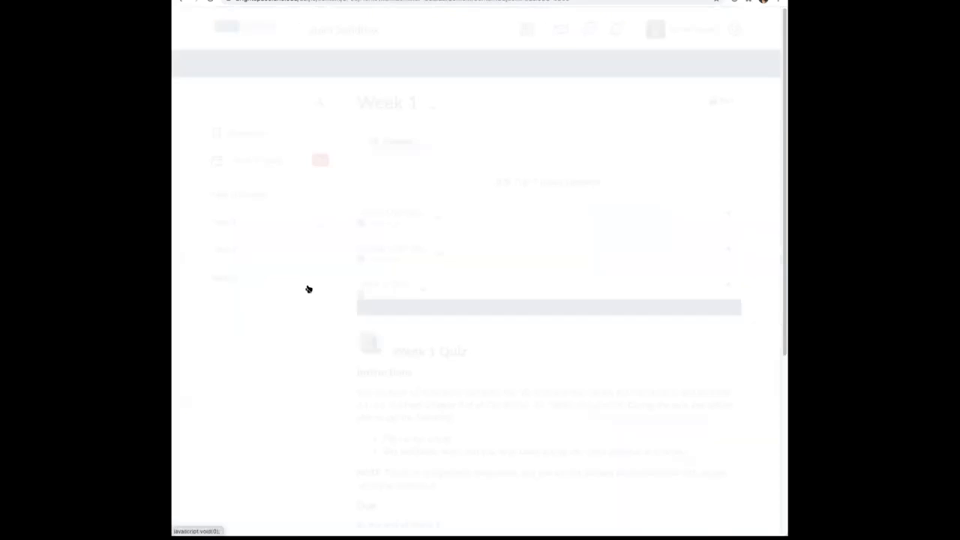
{"action": "scroll", "coordinate": [329, 281], "scroll_direction": "down", "scroll_amount": 3}
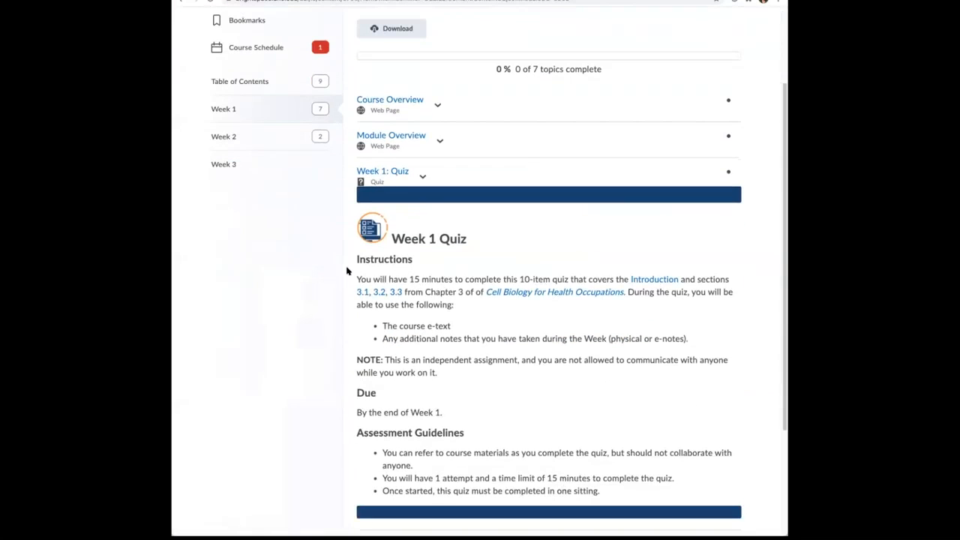
{"action": "left_click", "coordinate": [399, 174]}
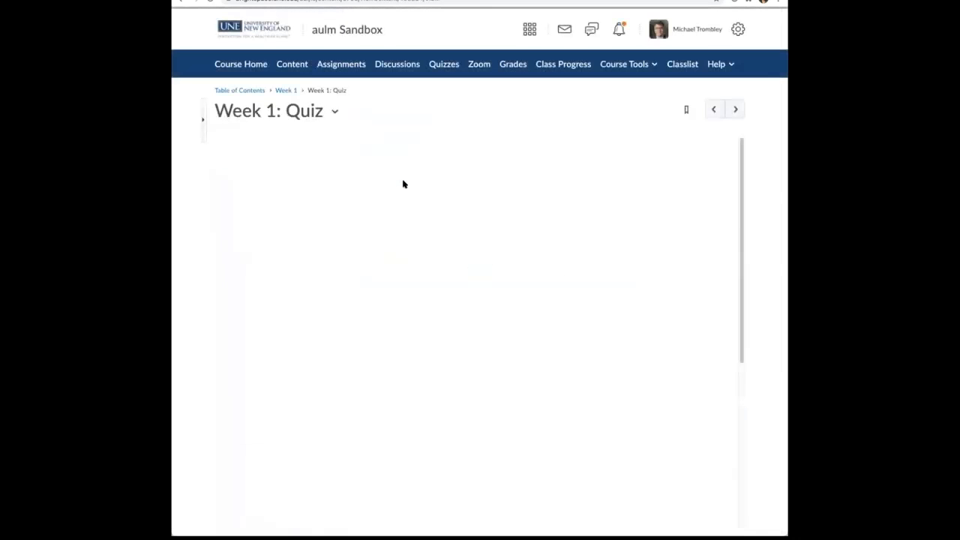
{"action": "scroll", "coordinate": [399, 187], "scroll_direction": "down", "scroll_amount": 3}
{"action": "scroll", "coordinate": [395, 198], "scroll_direction": "up", "scroll_amount": 1}
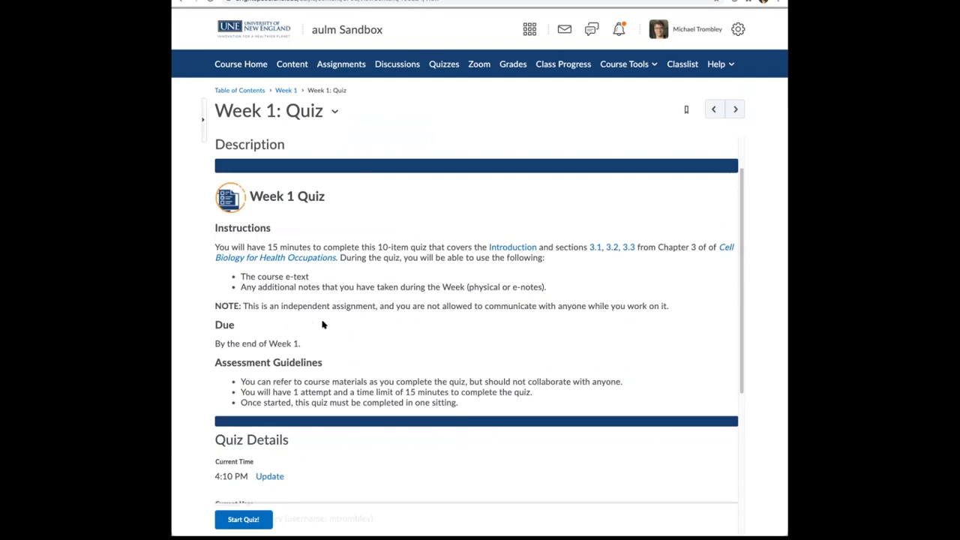
{"action": "scroll", "coordinate": [322, 324], "scroll_direction": "down", "scroll_amount": 5}
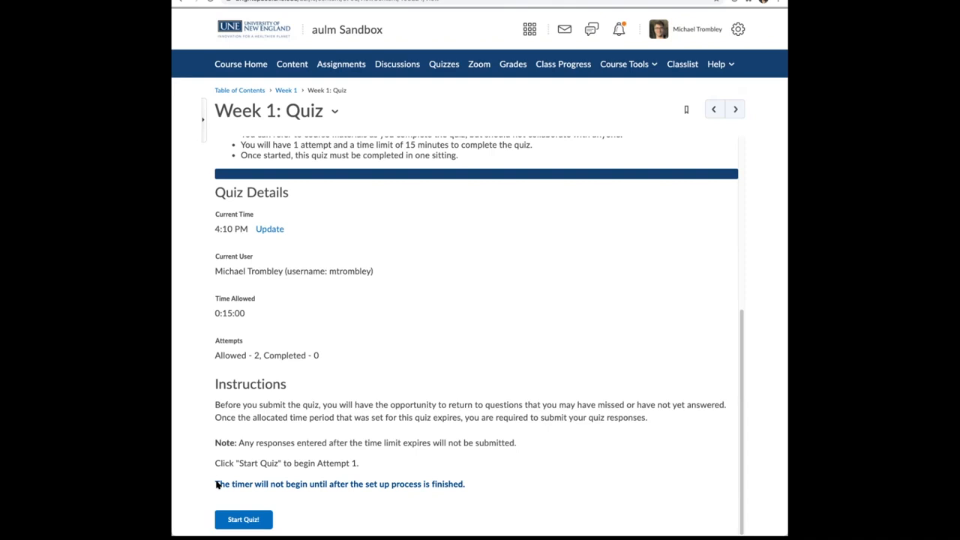
{"action": "left_click", "coordinate": [247, 521]}
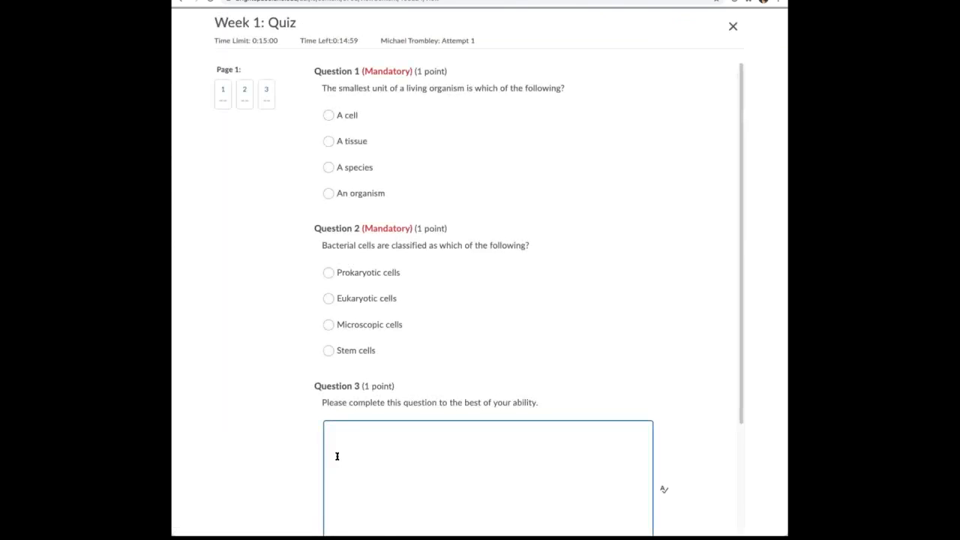
Answer question 1 with "A tissue", question 2 with "Prokaryotic cells" and question 3 with "Here is my answer. I hope you like it.".
{"action": "left_click", "coordinate": [329, 142]}
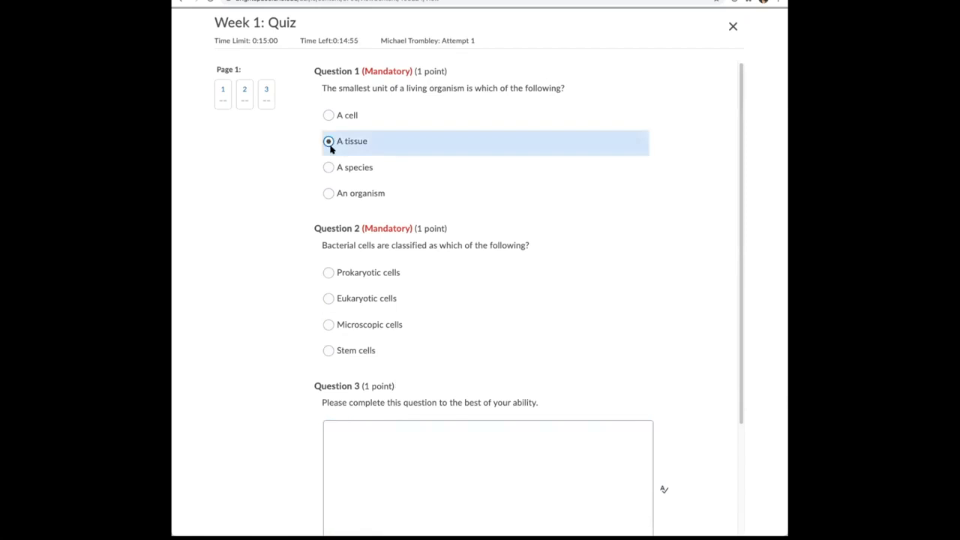
{"action": "left_click", "coordinate": [328, 272]}
{"action": "scroll", "coordinate": [536, 317], "scroll_direction": "down", "scroll_amount": 1}
{"action": "left_click", "coordinate": [461, 384]}
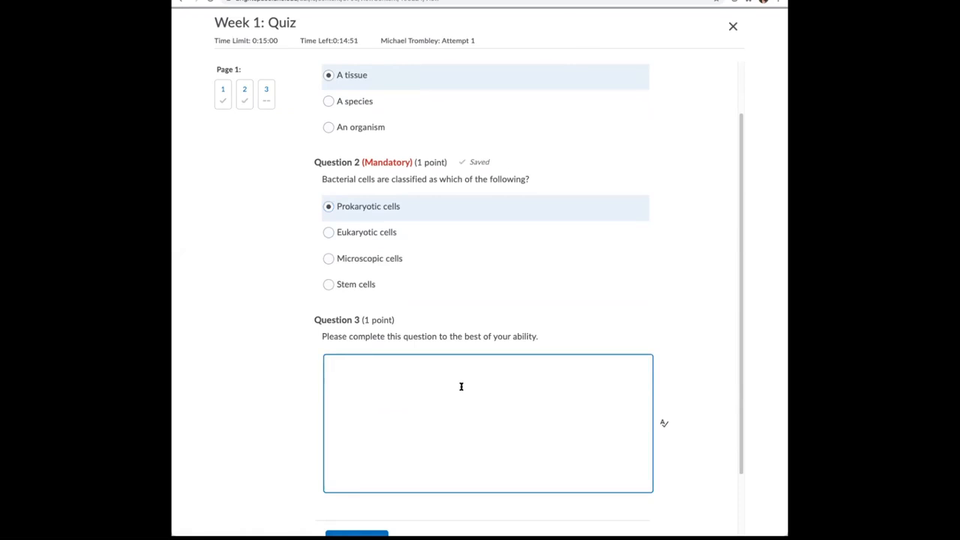
{"action": "type", "text": "Here is my answer. I hope you like it."}
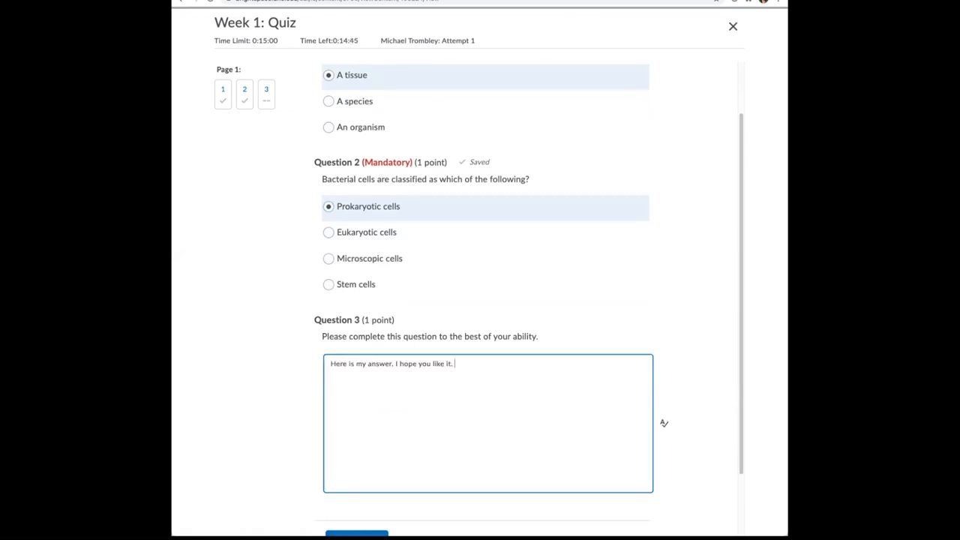
Submit the student's quiz attempt, confirm the submission and close the attempt summary.
{"action": "scroll", "coordinate": [461, 356], "scroll_direction": "down", "scroll_amount": 1}
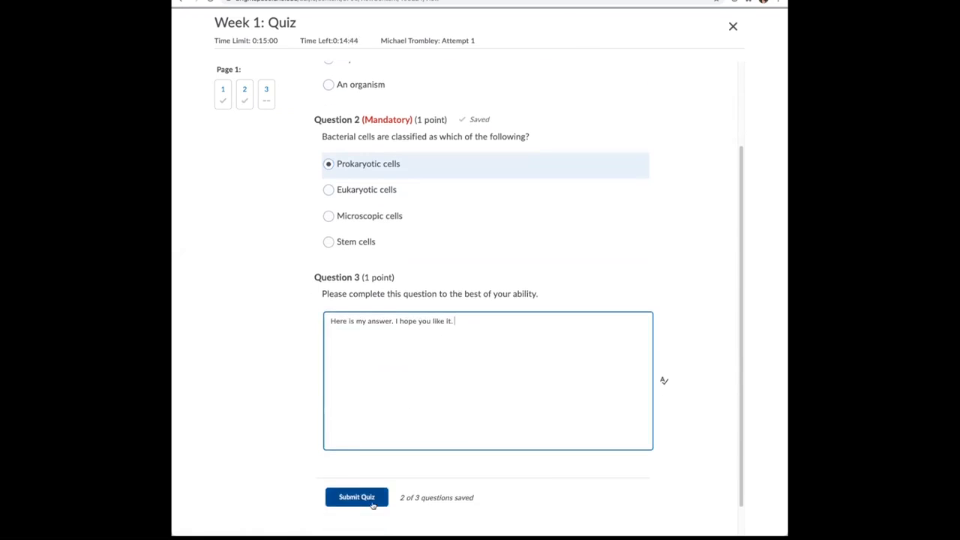
{"action": "left_click", "coordinate": [368, 499]}
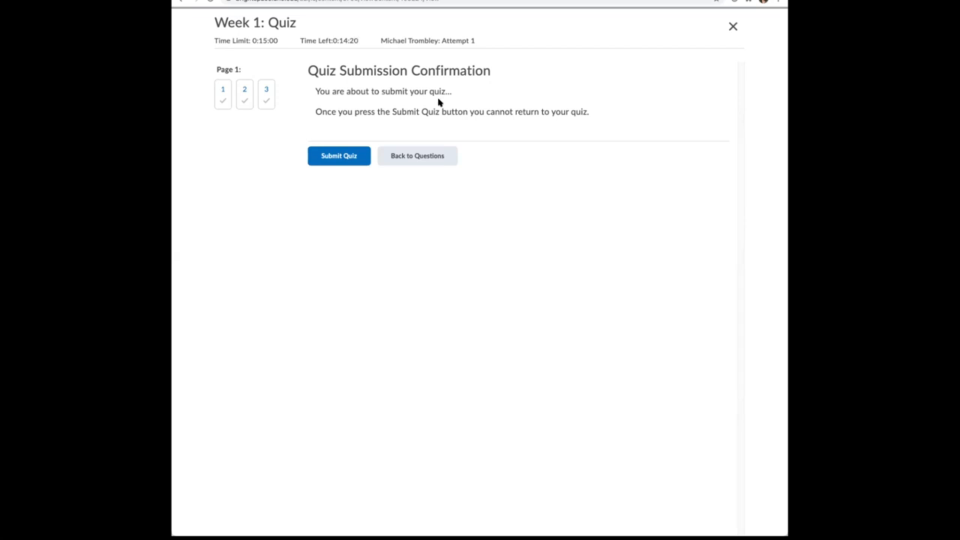
{"action": "left_click", "coordinate": [346, 157]}
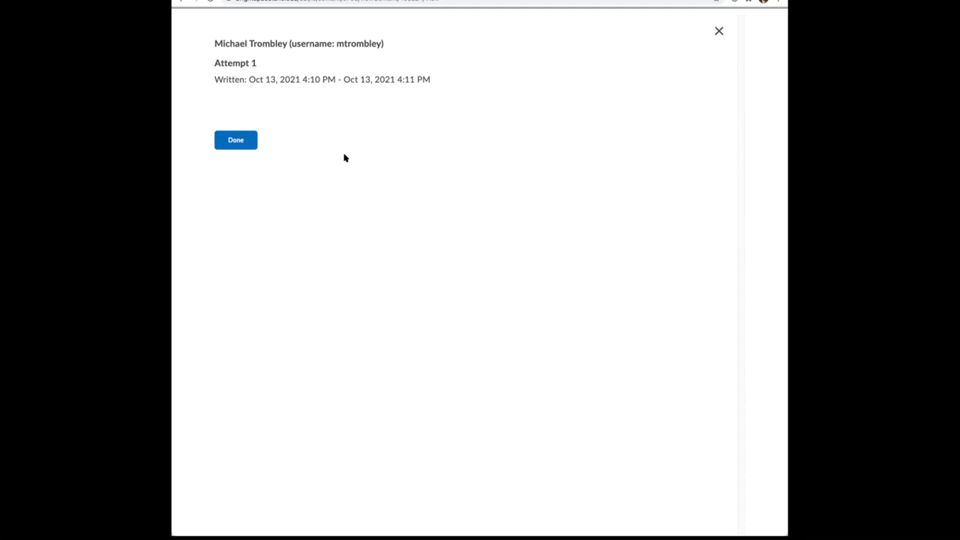
{"action": "left_click", "coordinate": [236, 141]}
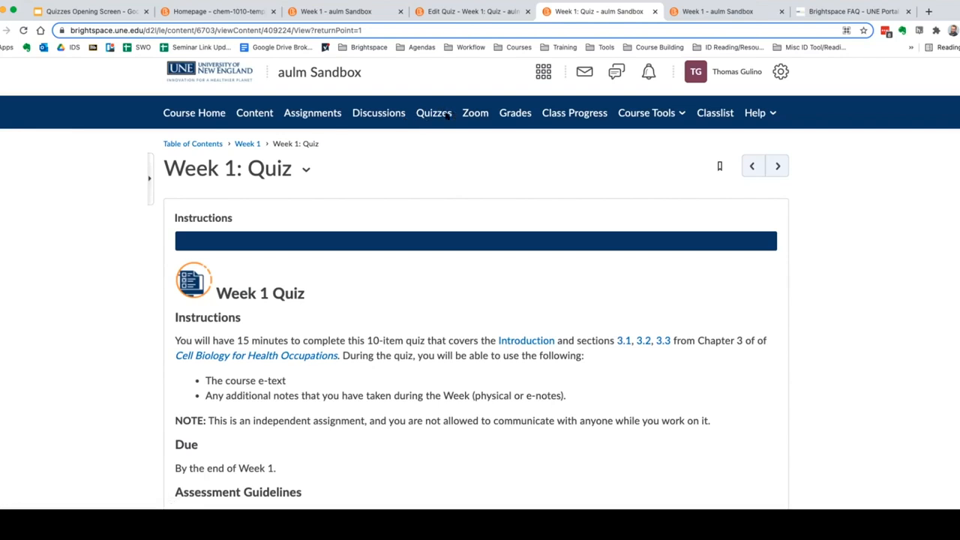
Open the course grades and bring up the student's ungraded Week 1 Quiz submission with its Completion Summary.
{"action": "left_click", "coordinate": [508, 114]}
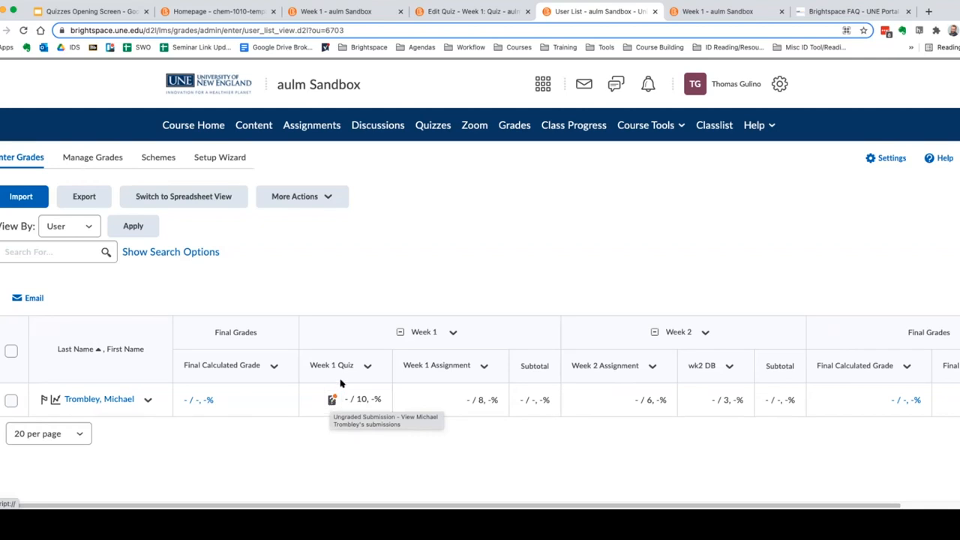
{"action": "scroll", "coordinate": [341, 383], "scroll_direction": "up", "scroll_amount": 5}
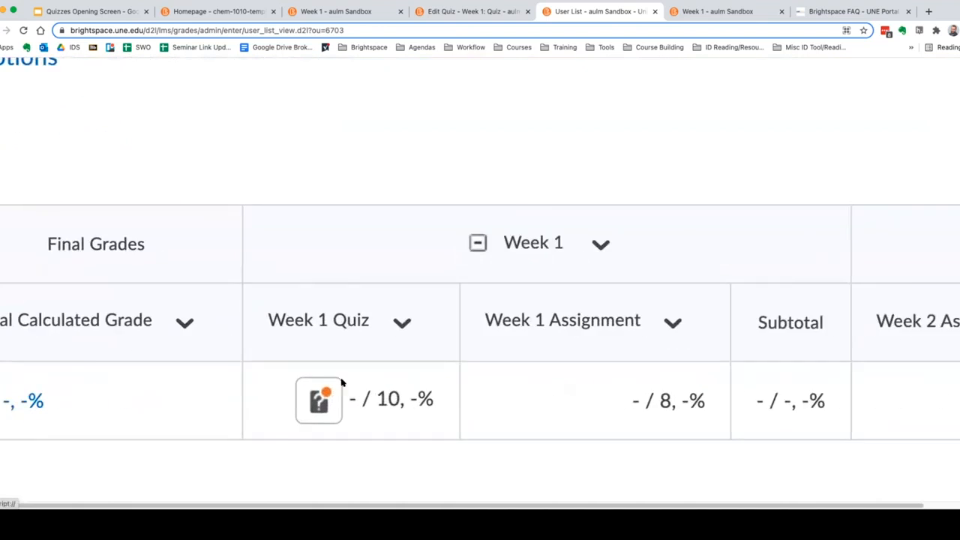
{"action": "scroll", "coordinate": [341, 383], "scroll_direction": "up", "scroll_amount": 2}
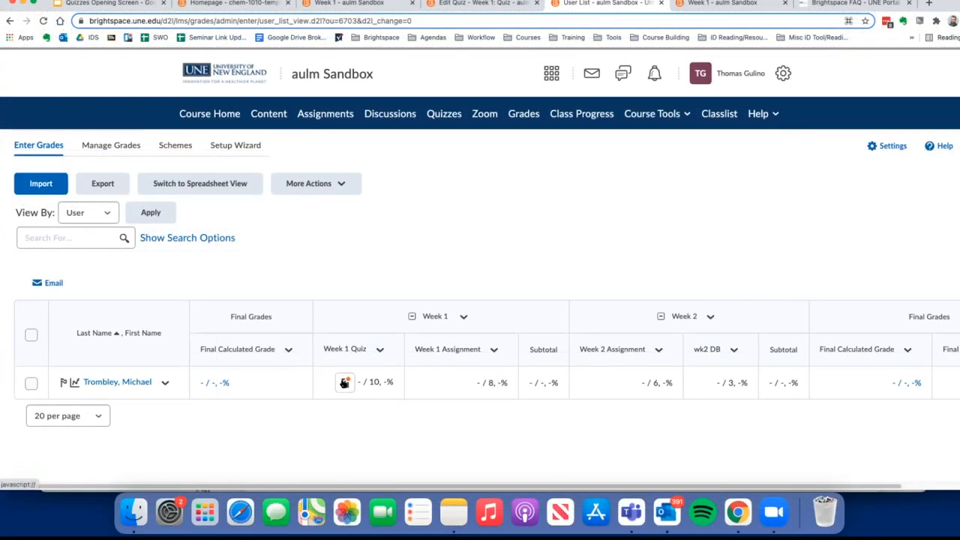
{"action": "left_click", "coordinate": [344, 383]}
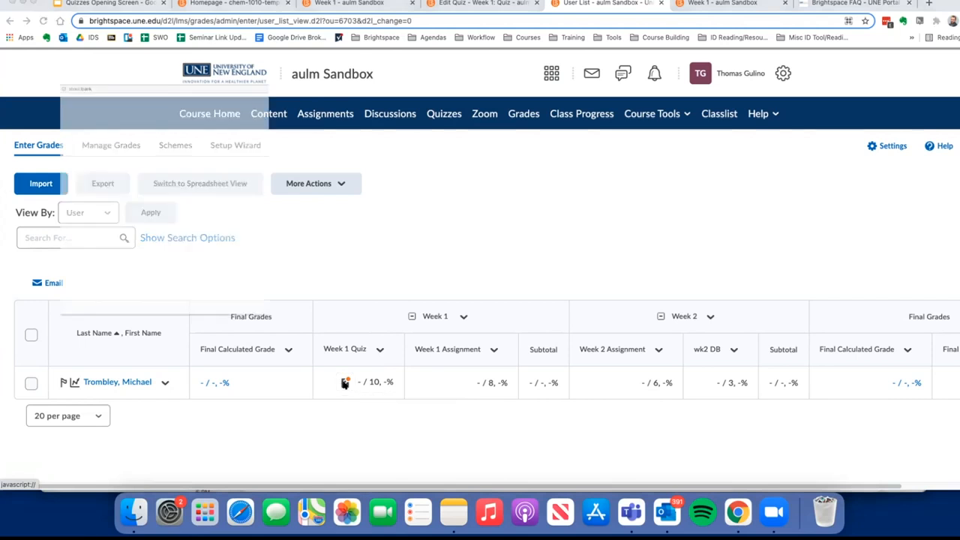
{"action": "left_click_drag", "start_coordinate": [163, 5], "coordinate": [292, 28]}
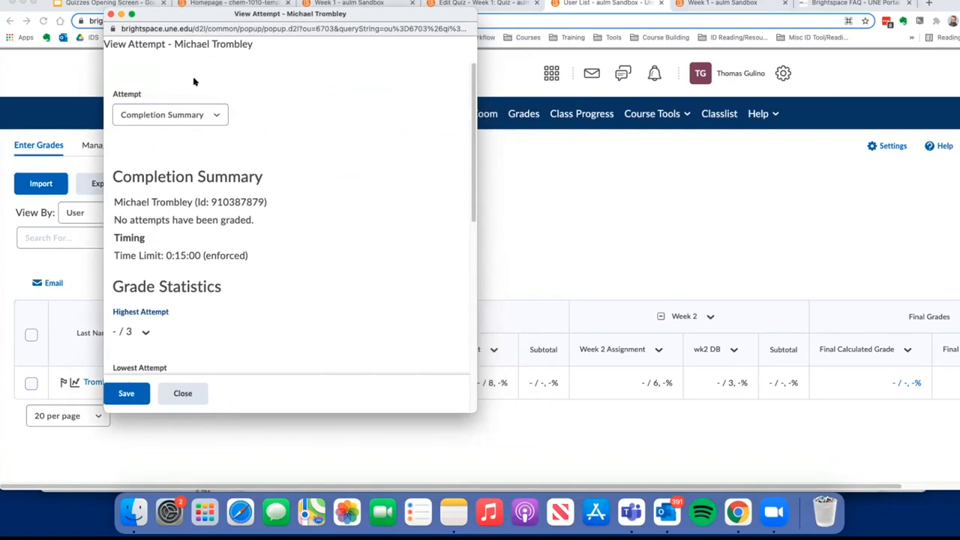
{"action": "left_click_drag", "start_coordinate": [114, 175], "coordinate": [271, 180]}
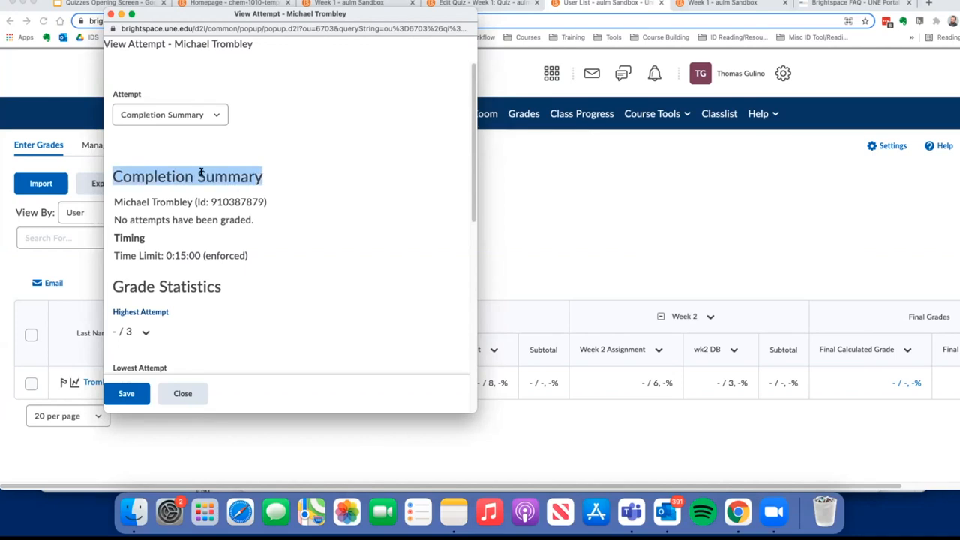
{"action": "left_click", "coordinate": [270, 169]}
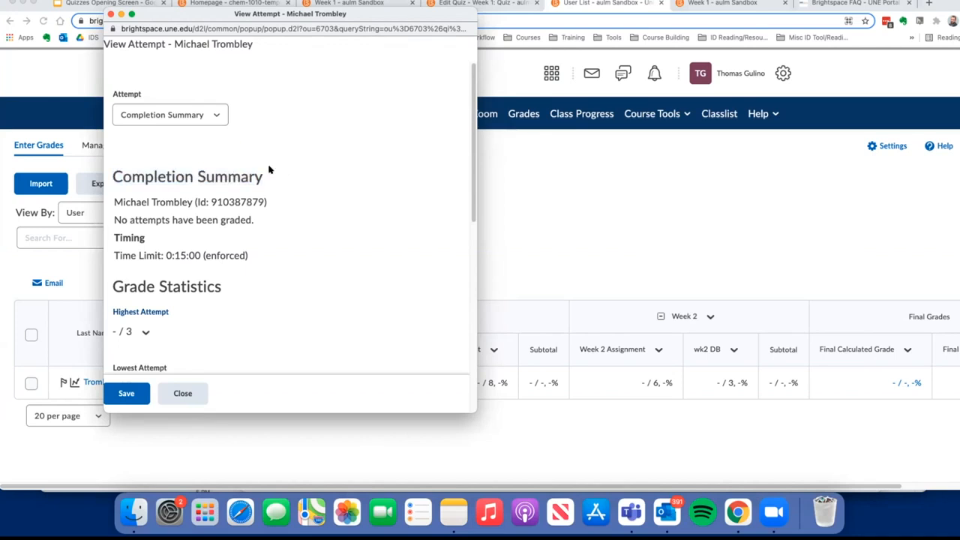
Display Attempt 1 of the submission and review the student's answers and scores for questions 1 and 2.
{"action": "left_click", "coordinate": [167, 114]}
{"action": "left_click", "coordinate": [180, 117]}
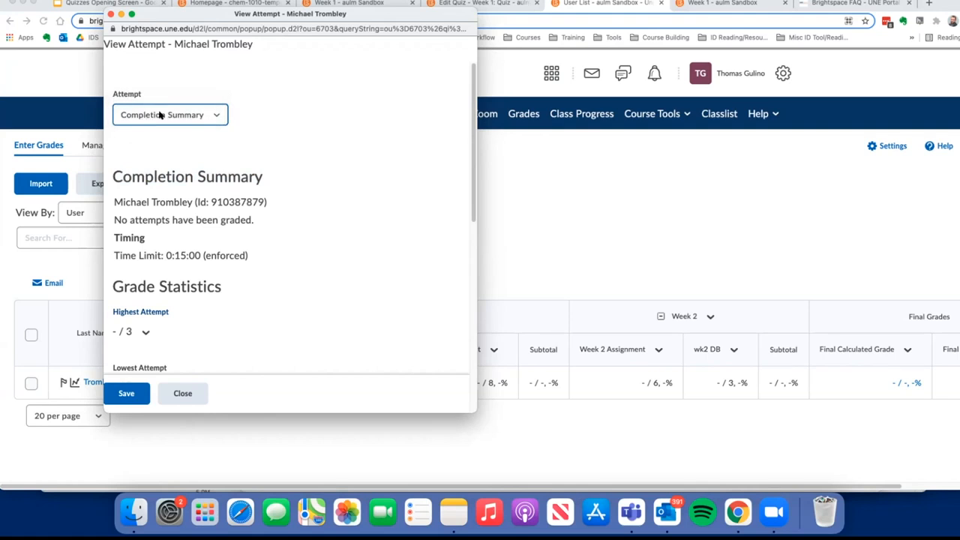
{"action": "left_click", "coordinate": [216, 114]}
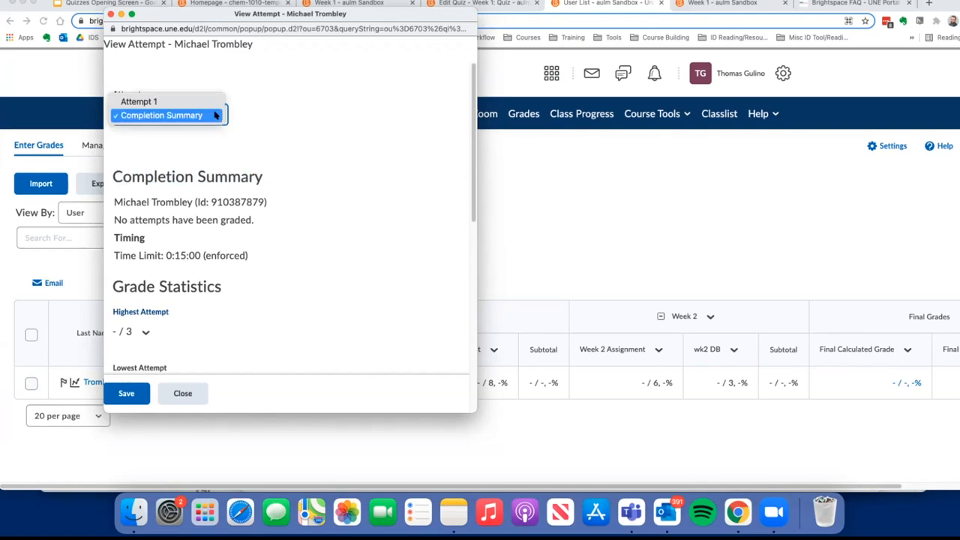
{"action": "left_click", "coordinate": [143, 102]}
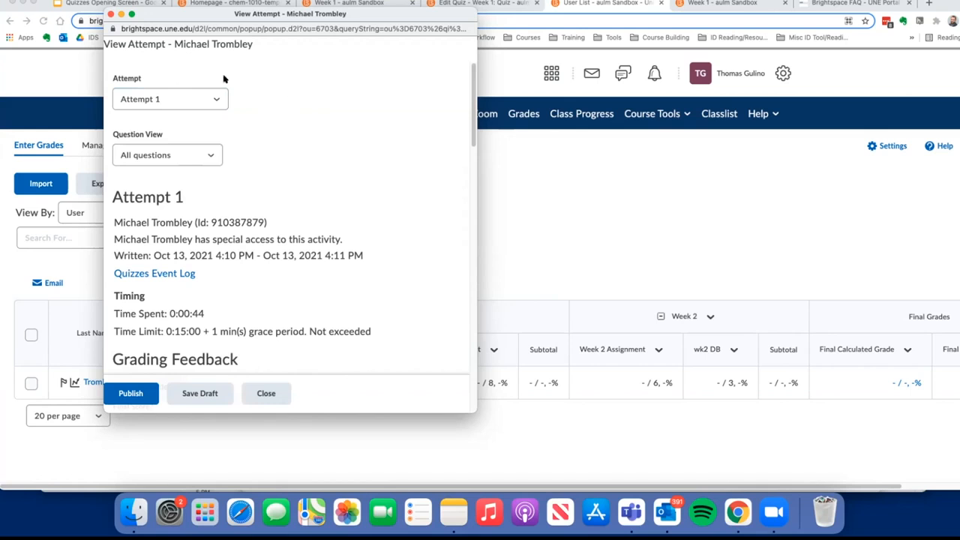
{"action": "scroll", "coordinate": [233, 235], "scroll_direction": "down", "scroll_amount": 5}
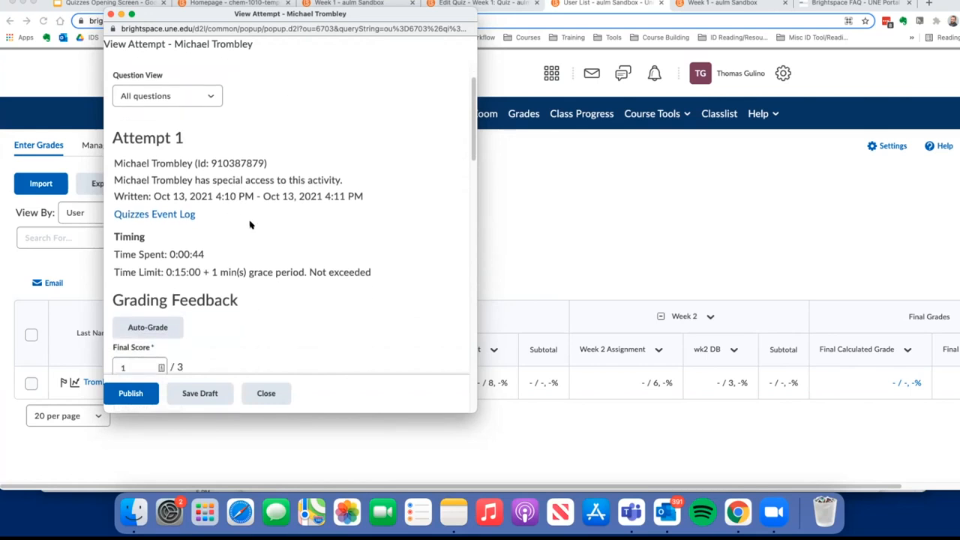
{"action": "scroll", "coordinate": [246, 227], "scroll_direction": "down", "scroll_amount": 7}
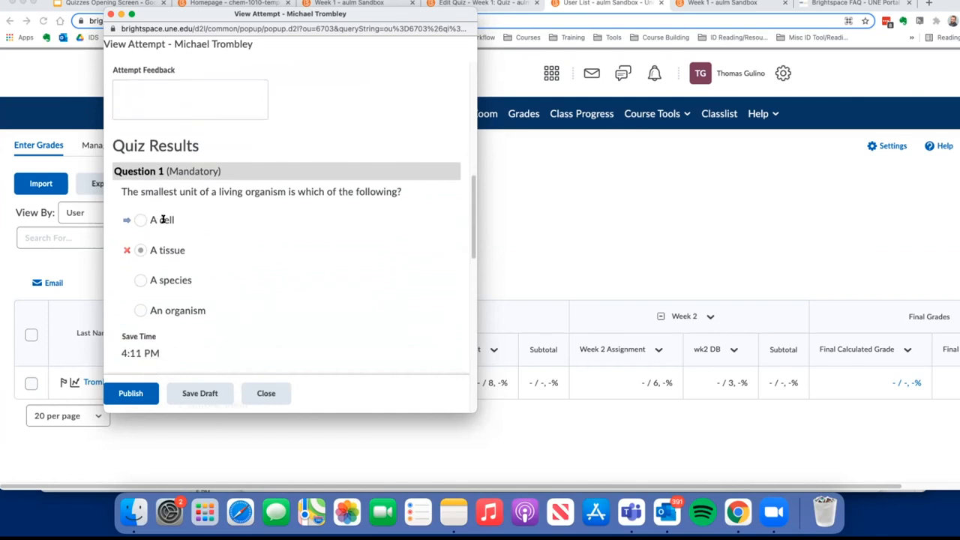
{"action": "scroll", "coordinate": [161, 218], "scroll_direction": "down", "scroll_amount": 3}
{"action": "scroll", "coordinate": [203, 210], "scroll_direction": "down", "scroll_amount": 3}
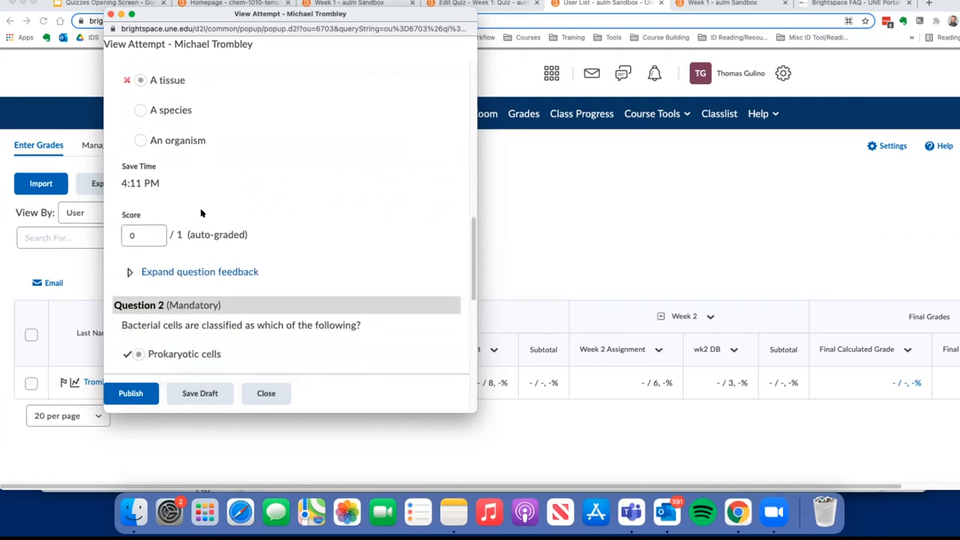
{"action": "scroll", "coordinate": [218, 245], "scroll_direction": "down", "scroll_amount": 3}
{"action": "scroll", "coordinate": [218, 246], "scroll_direction": "down", "scroll_amount": 5}
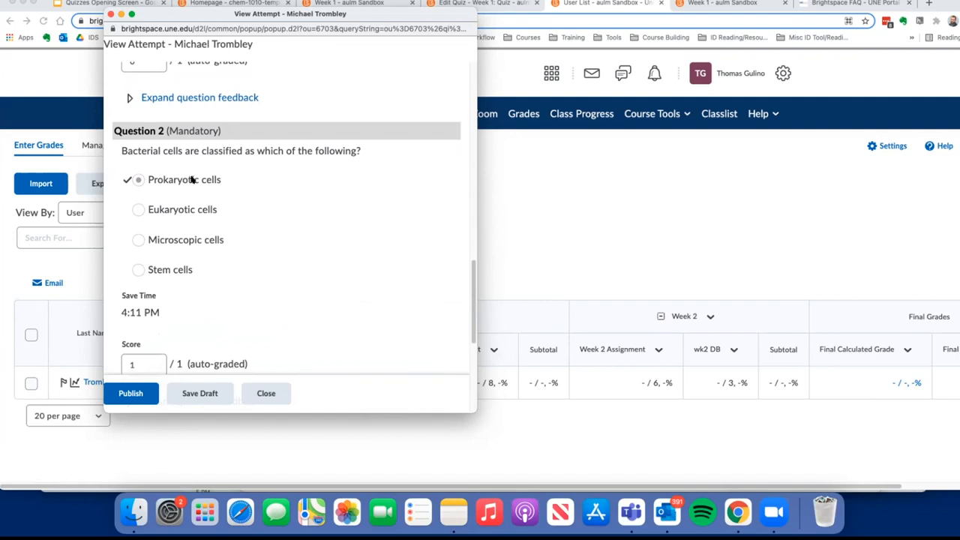
{"action": "scroll", "coordinate": [222, 213], "scroll_direction": "down", "scroll_amount": 6}
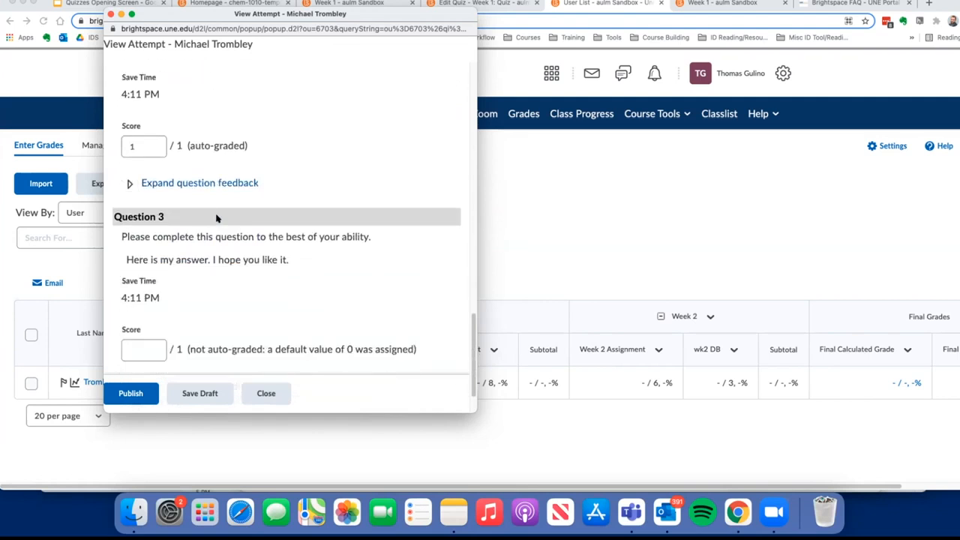
Give the written answer in question 3 a score of 1 and publish the graded attempt.
{"action": "left_click_drag", "start_coordinate": [121, 179], "coordinate": [307, 204]}
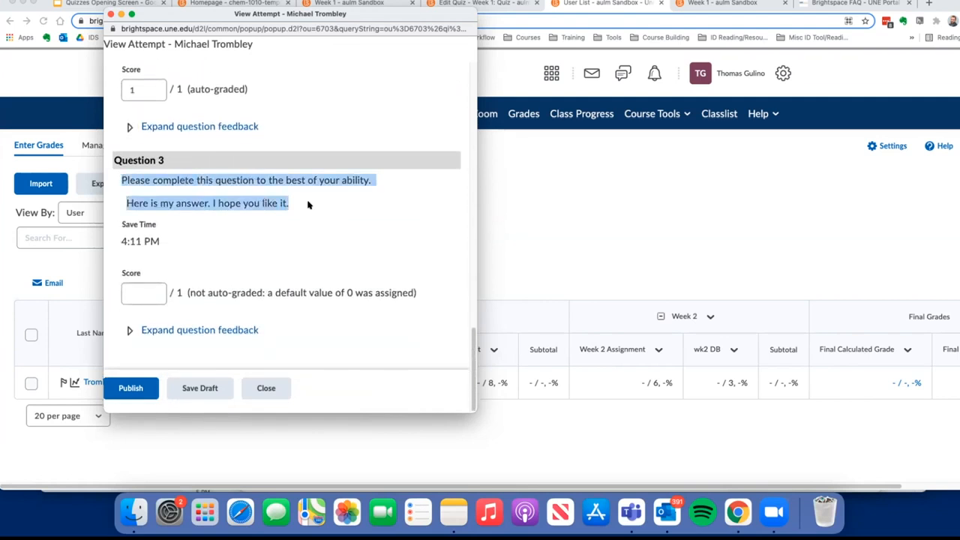
{"action": "left_click", "coordinate": [248, 196]}
{"action": "left_click", "coordinate": [138, 300]}
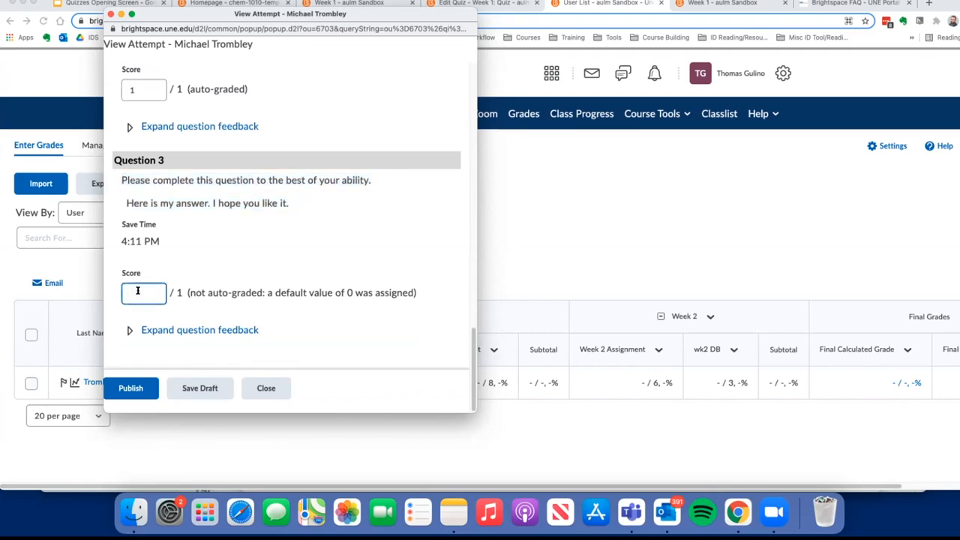
{"action": "type", "text": "1"}
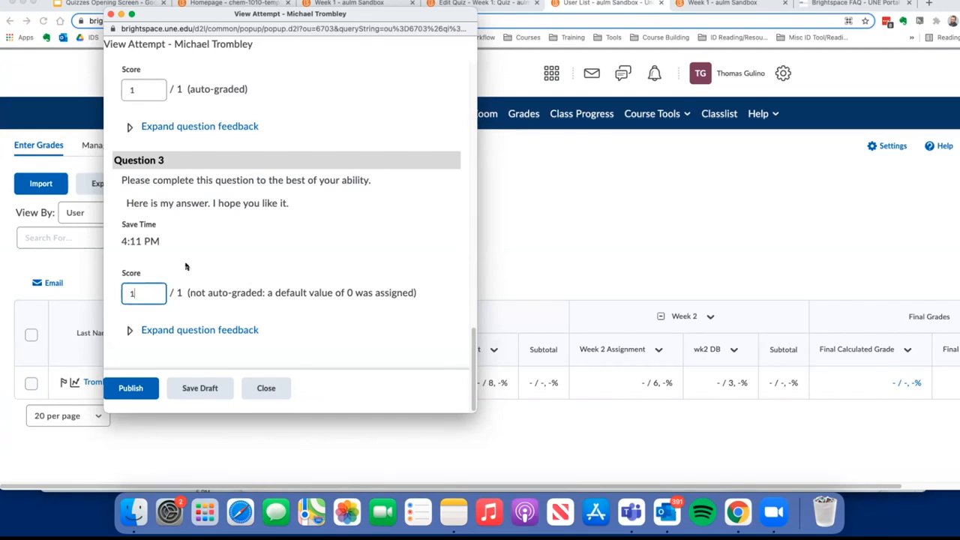
{"action": "key", "text": "BackSpace"}
{"action": "type", "text": "1"}
{"action": "left_click", "coordinate": [290, 260]}
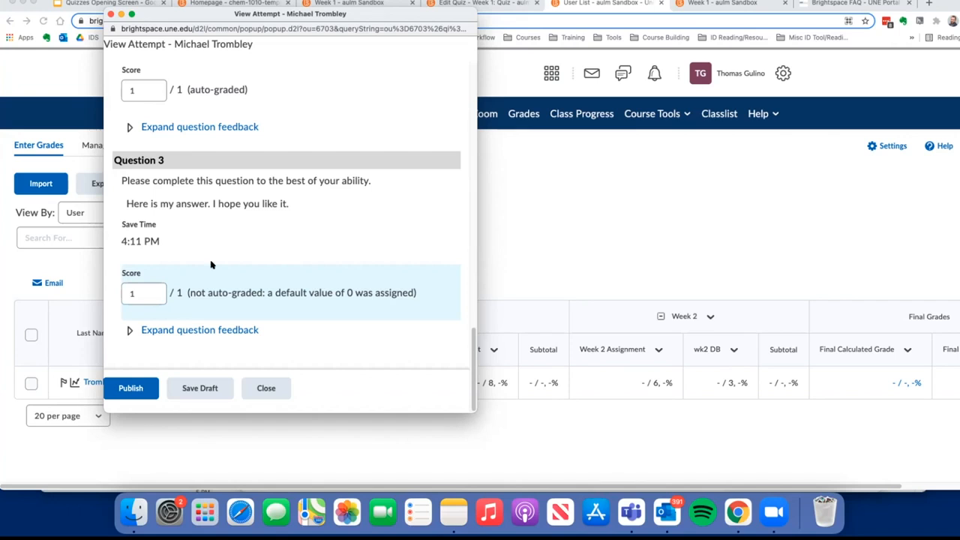
{"action": "left_click", "coordinate": [124, 389]}
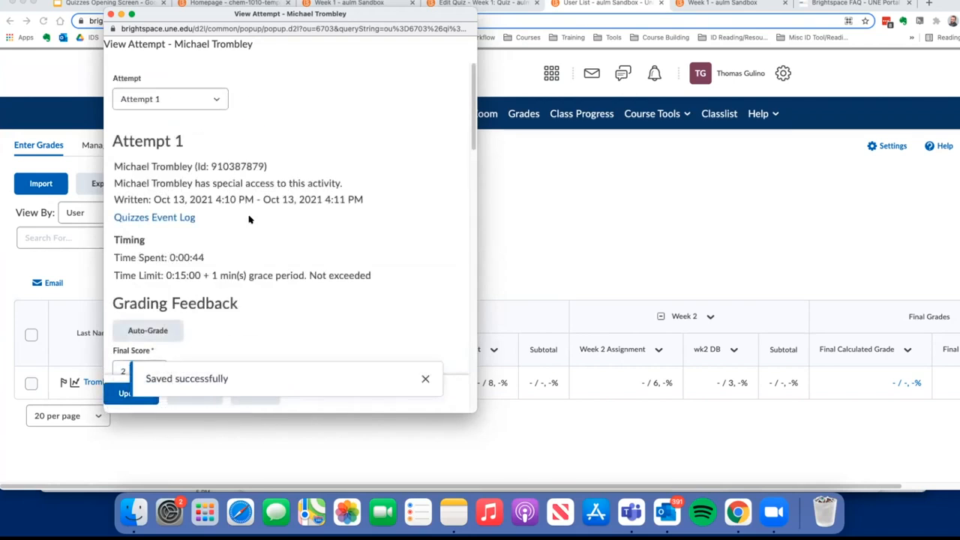
Close the attempt window and reload the gradebook to check the student's Week 1 Quiz grade.
{"action": "left_click_drag", "start_coordinate": [187, 27], "coordinate": [189, 41]}
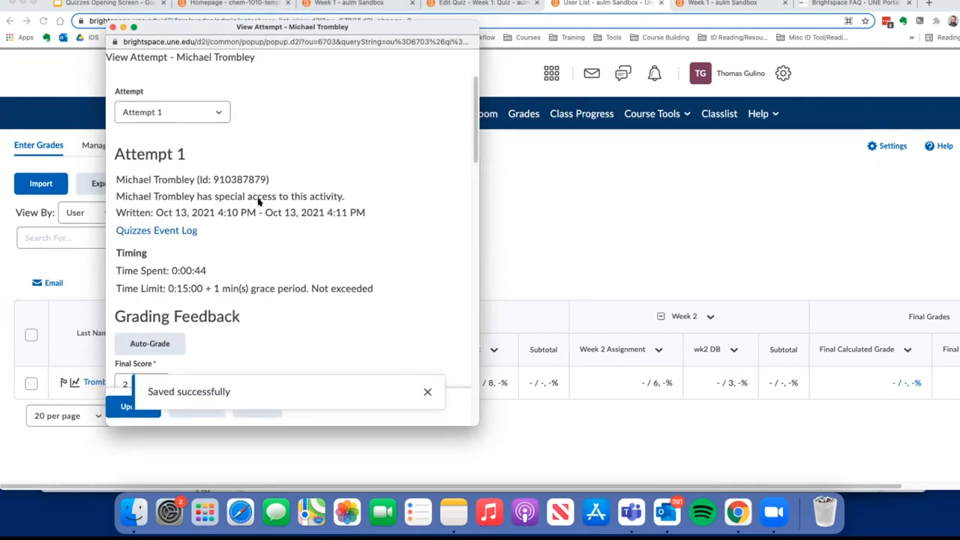
{"action": "left_click", "coordinate": [427, 389]}
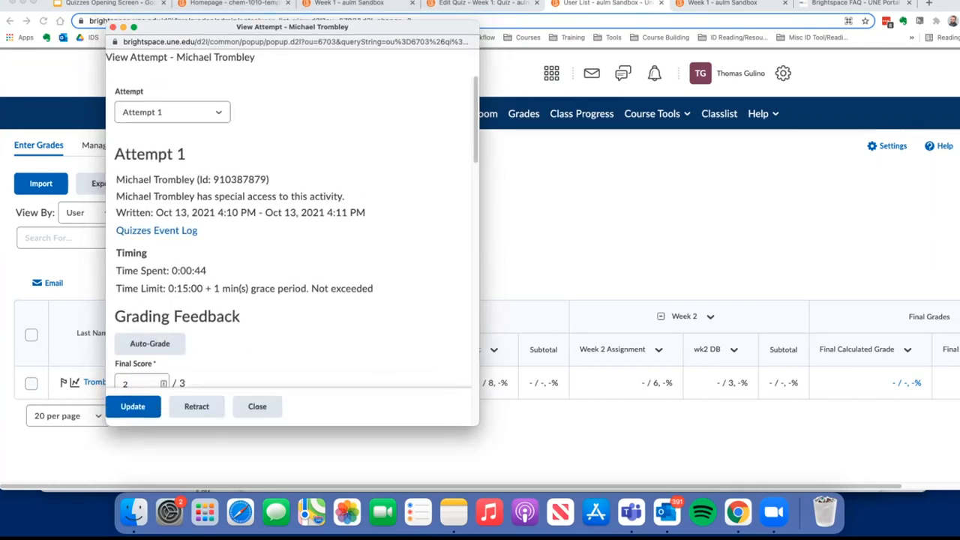
{"action": "left_click", "coordinate": [113, 27]}
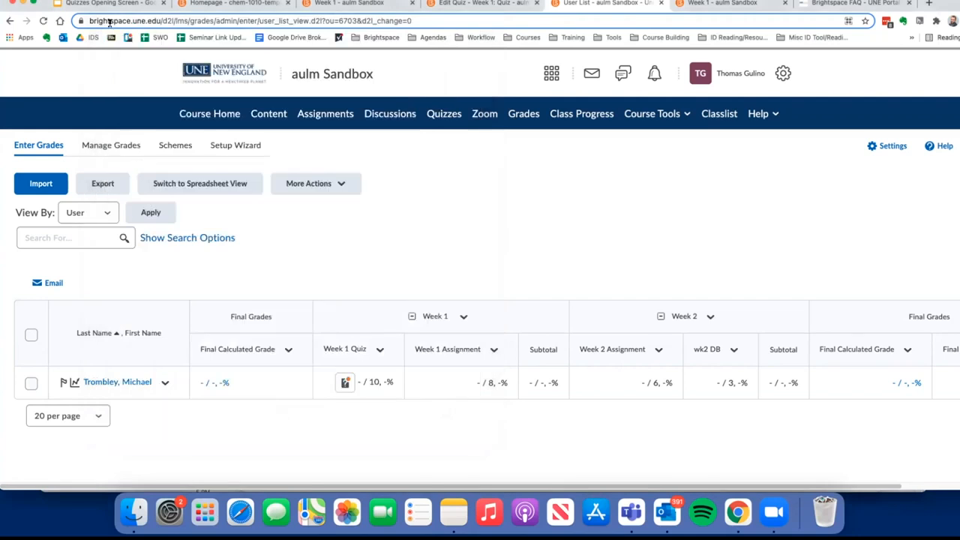
{"action": "left_click", "coordinate": [43, 21]}
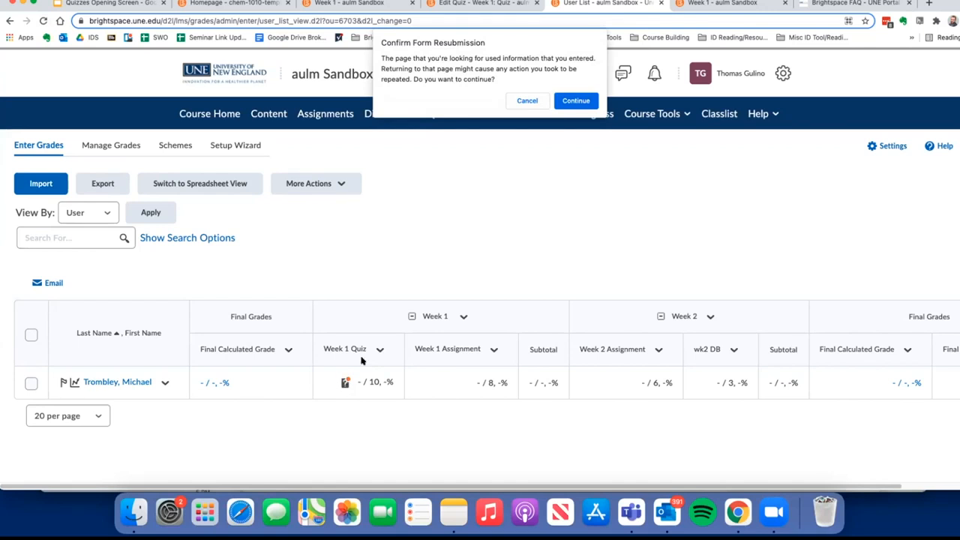
{"action": "left_click", "coordinate": [574, 101]}
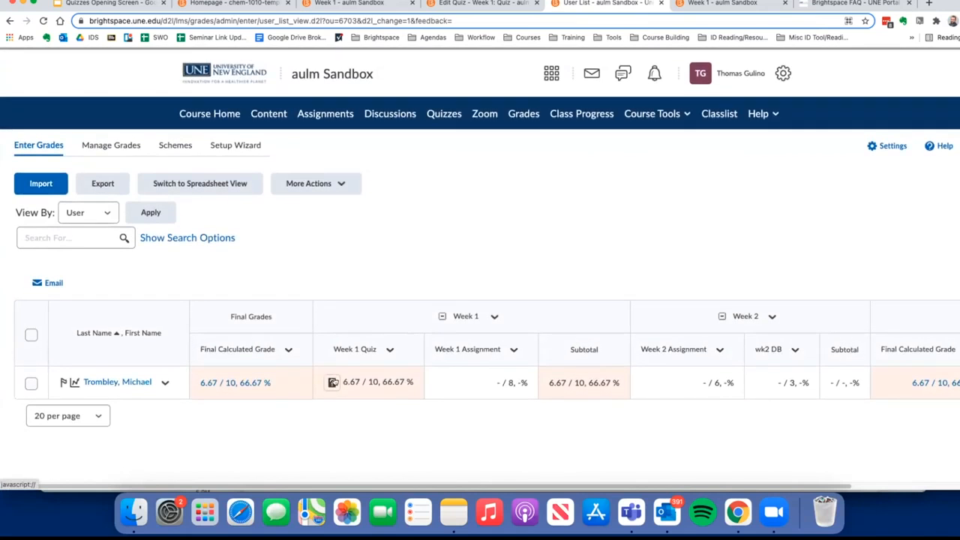
{"action": "scroll", "coordinate": [335, 383], "scroll_direction": "up", "scroll_amount": 5}
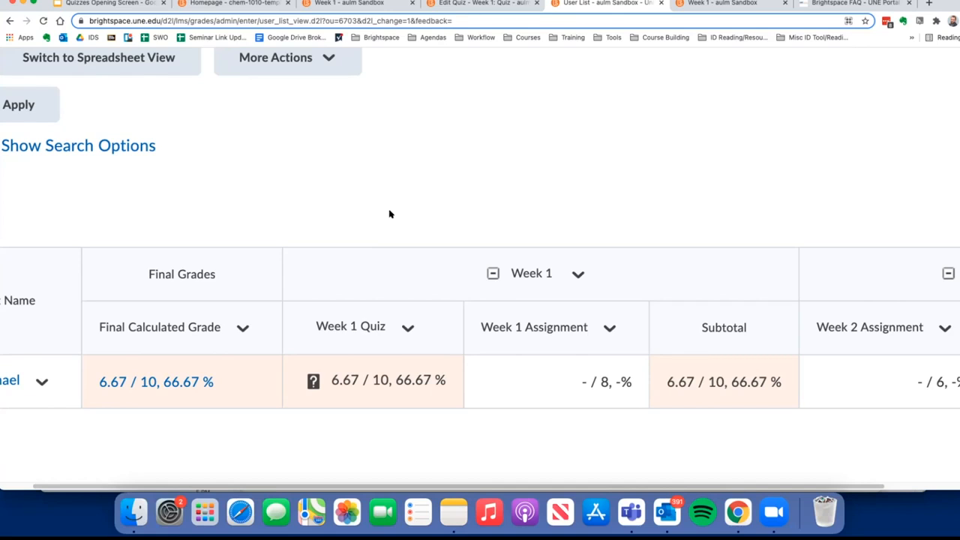
Reopen the student's Week 1 Quiz submission, display Attempt 1 and review the score of each question.
{"action": "left_click", "coordinate": [312, 381]}
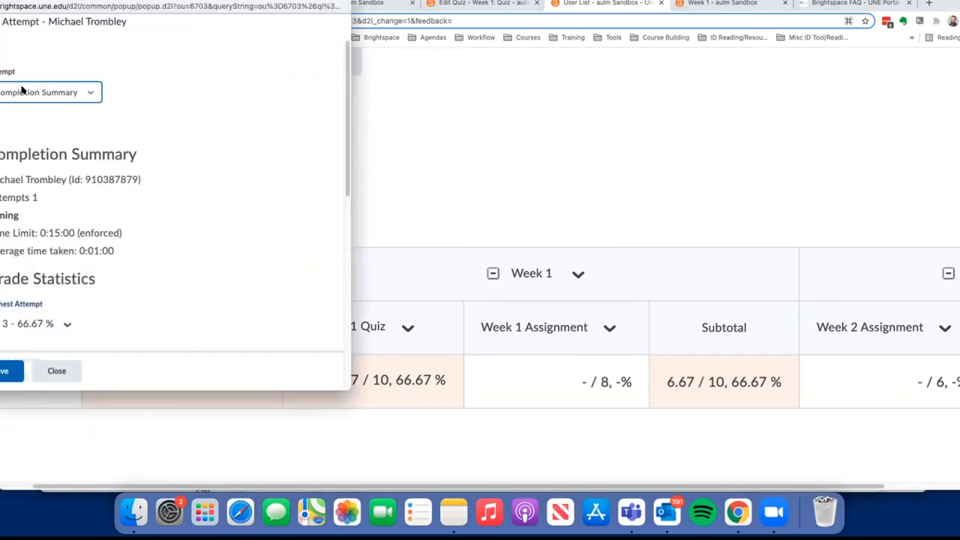
{"action": "left_click", "coordinate": [22, 89]}
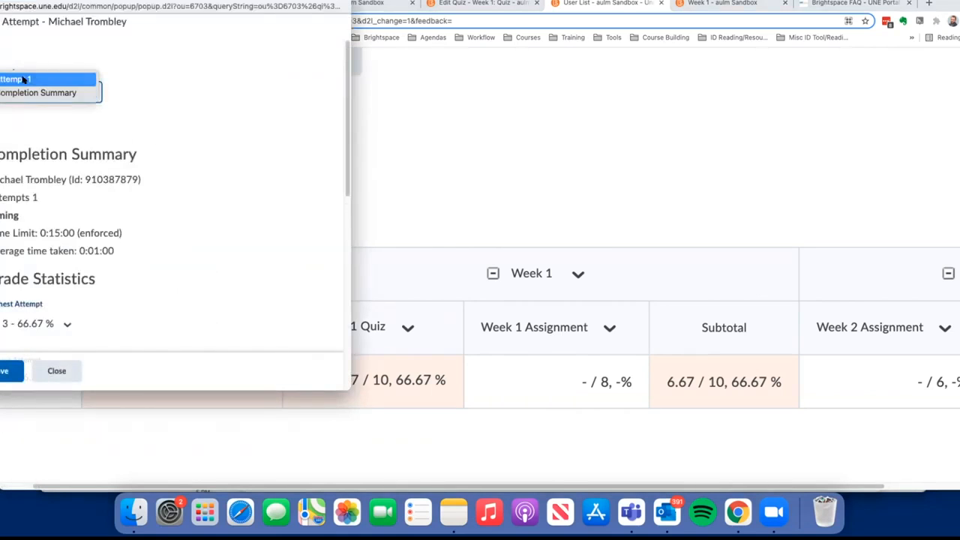
{"action": "left_click", "coordinate": [24, 80]}
{"action": "left_click_drag", "start_coordinate": [96, 6], "coordinate": [239, 6]}
{"action": "scroll", "coordinate": [244, 240], "scroll_direction": "down", "scroll_amount": 10}
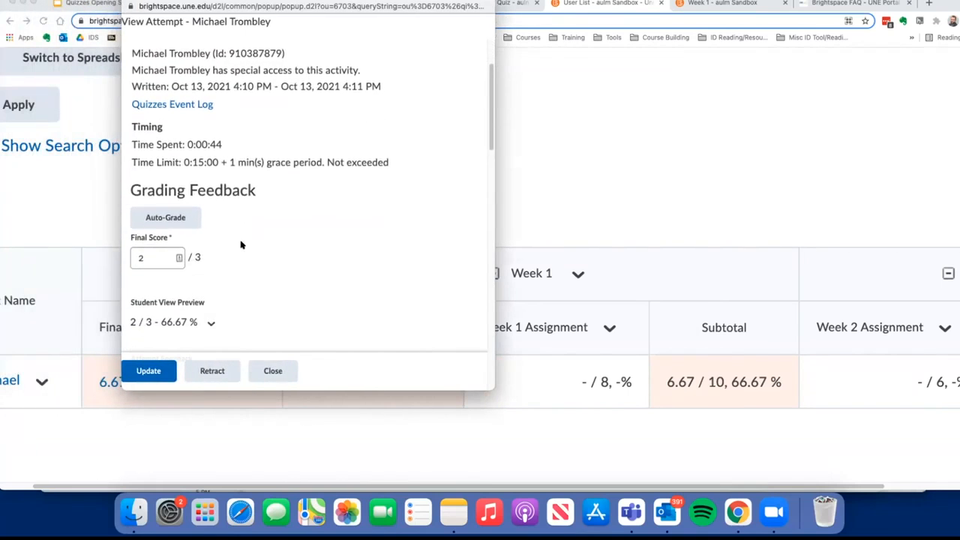
{"action": "scroll", "coordinate": [221, 262], "scroll_direction": "down", "scroll_amount": 8}
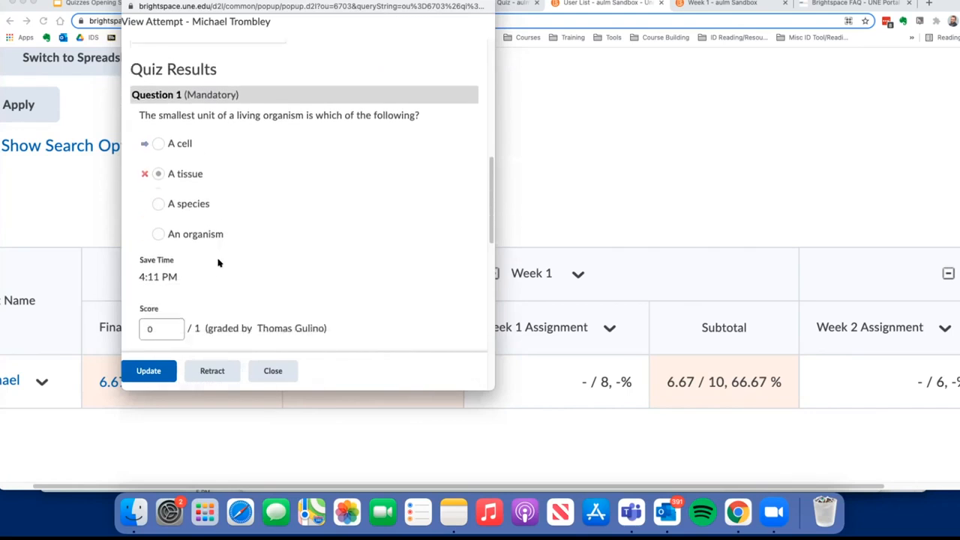
{"action": "scroll", "coordinate": [215, 263], "scroll_direction": "down", "scroll_amount": 6}
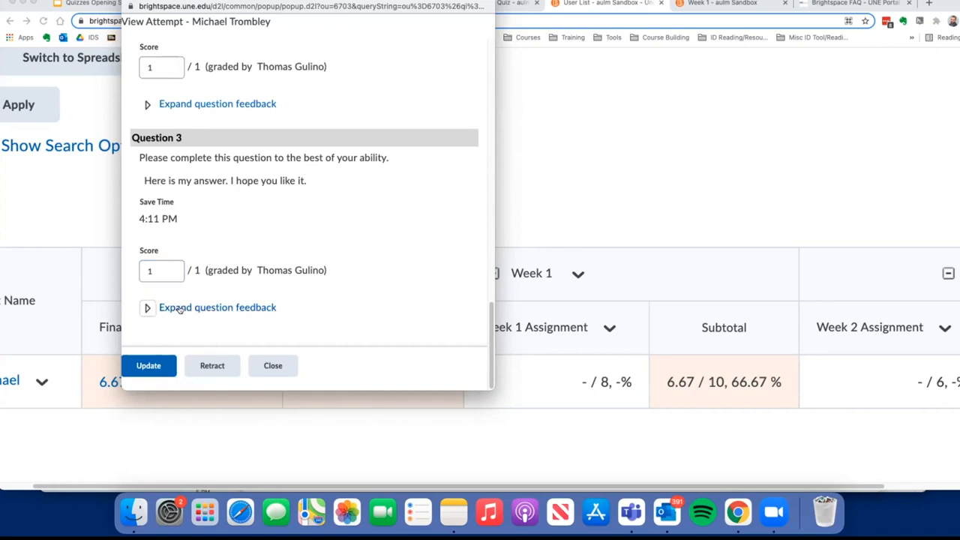
{"action": "scroll", "coordinate": [197, 270], "scroll_direction": "up", "scroll_amount": 2}
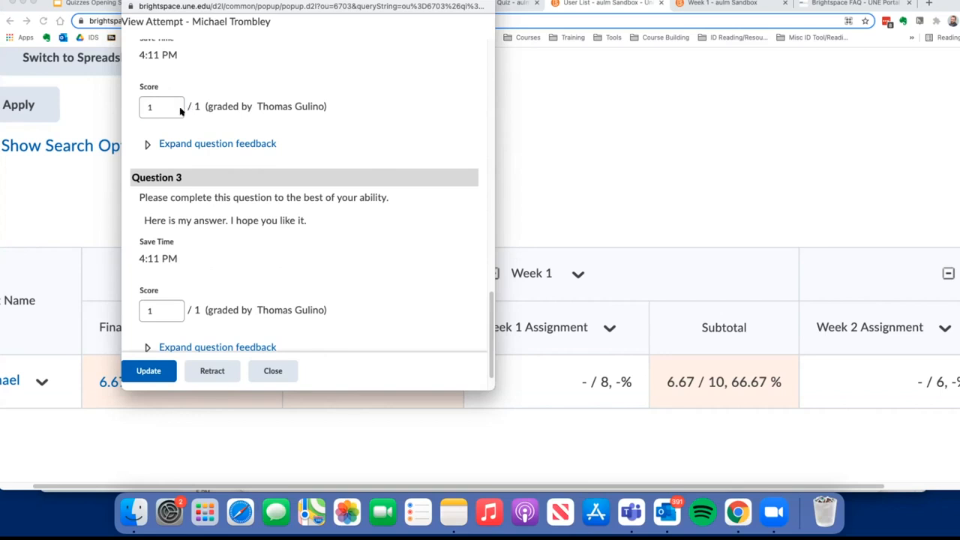
{"action": "scroll", "coordinate": [205, 143], "scroll_direction": "down", "scroll_amount": 2}
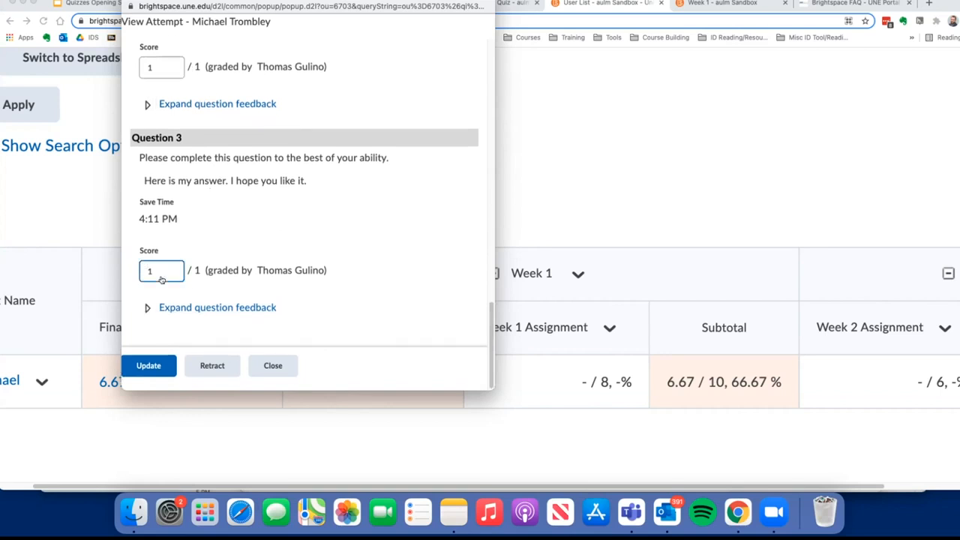
Add the question feedback "Well Done!" to question 3 and update the published attempt.
{"action": "left_click", "coordinate": [187, 309]}
{"action": "scroll", "coordinate": [183, 313], "scroll_direction": "down", "scroll_amount": 4}
{"action": "left_click", "coordinate": [181, 293]}
{"action": "scroll", "coordinate": [163, 286], "scroll_direction": "down", "scroll_amount": 3}
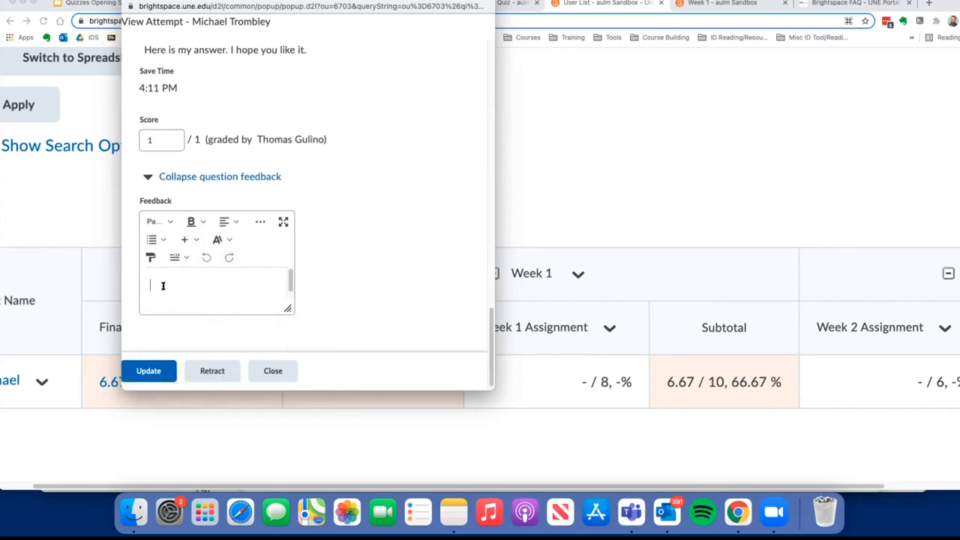
{"action": "type", "text": "Well Done!"}
{"action": "left_click", "coordinate": [149, 373]}
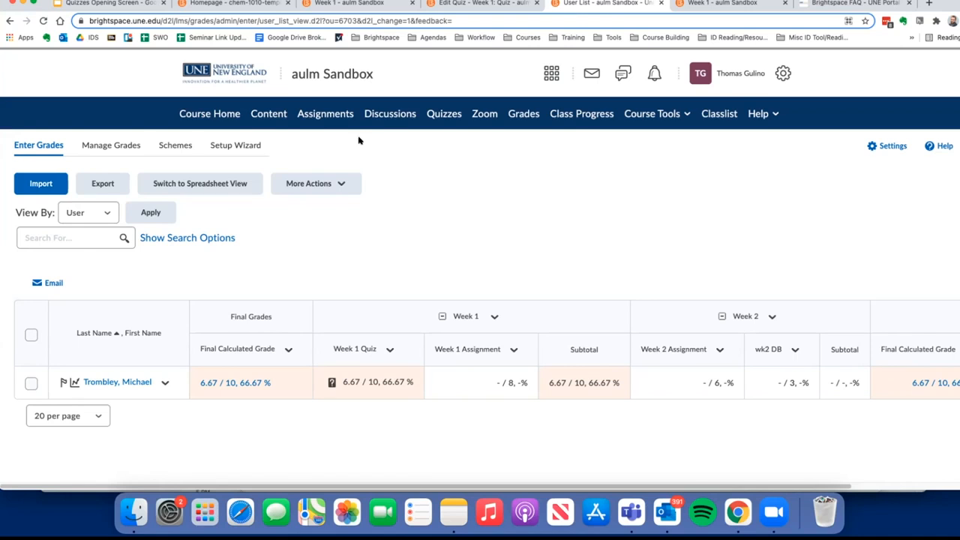
Open the Week 1: Quiz item from the Week 1 course content and enter its quiz setup.
{"action": "left_click", "coordinate": [268, 115]}
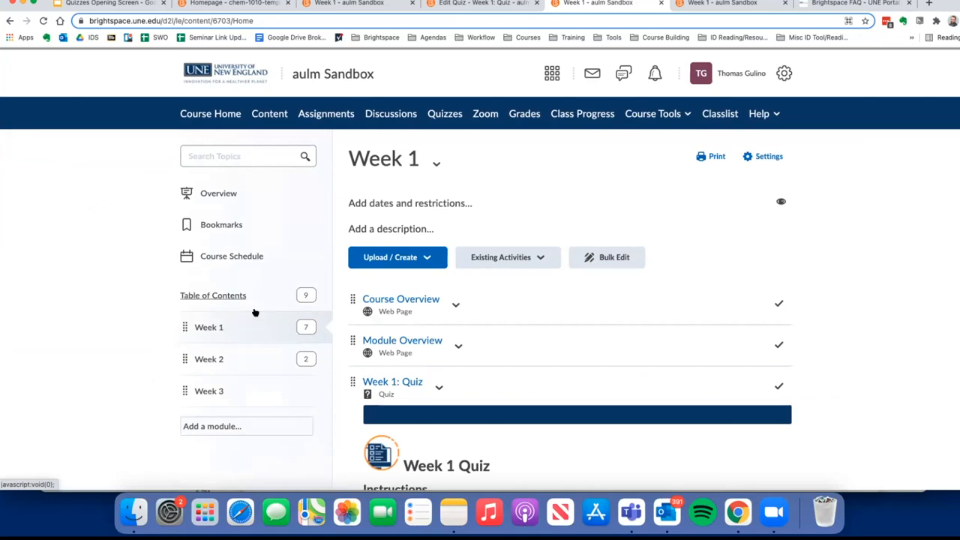
{"action": "scroll", "coordinate": [220, 328], "scroll_direction": "down", "scroll_amount": 1}
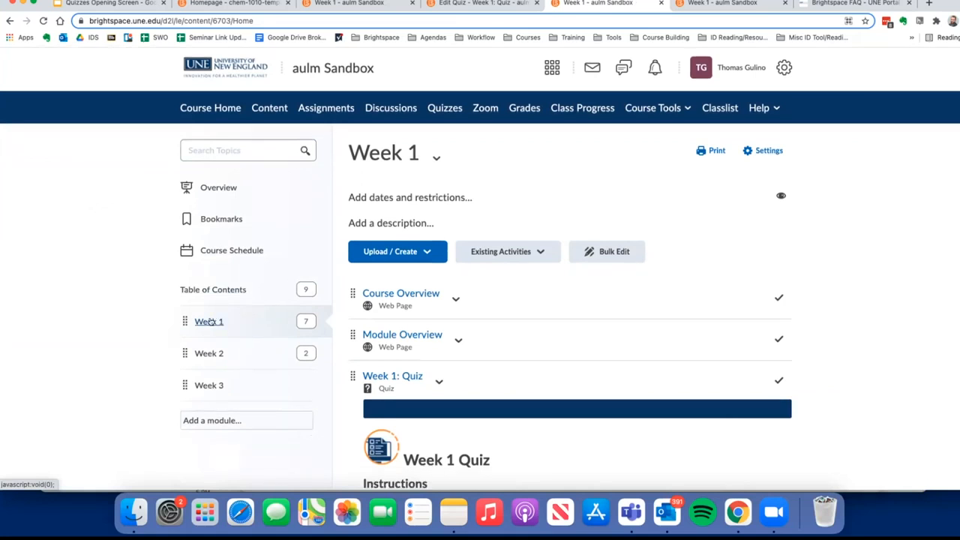
{"action": "scroll", "coordinate": [420, 330], "scroll_direction": "down", "scroll_amount": 1}
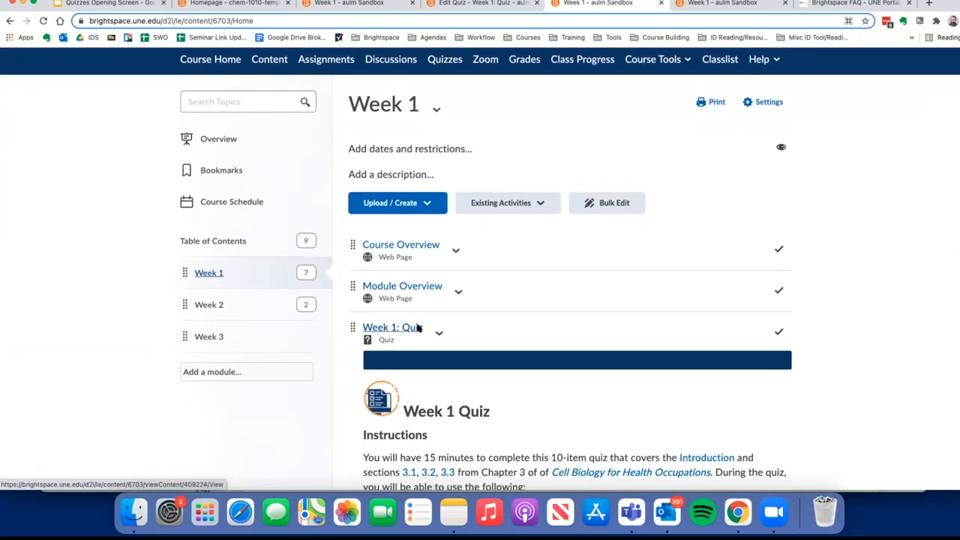
{"action": "scroll", "coordinate": [551, 292], "scroll_direction": "down", "scroll_amount": 3}
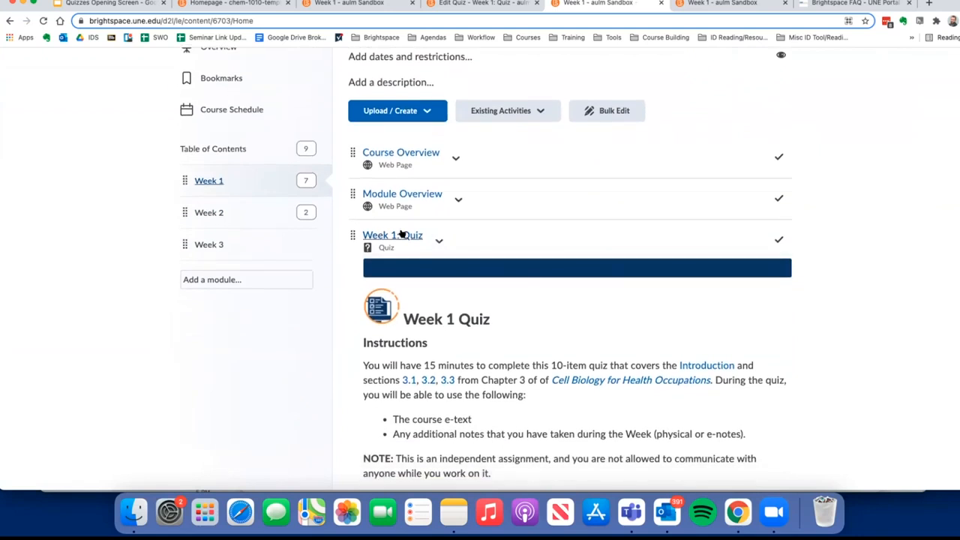
{"action": "scroll", "coordinate": [399, 234], "scroll_direction": "down", "scroll_amount": 1}
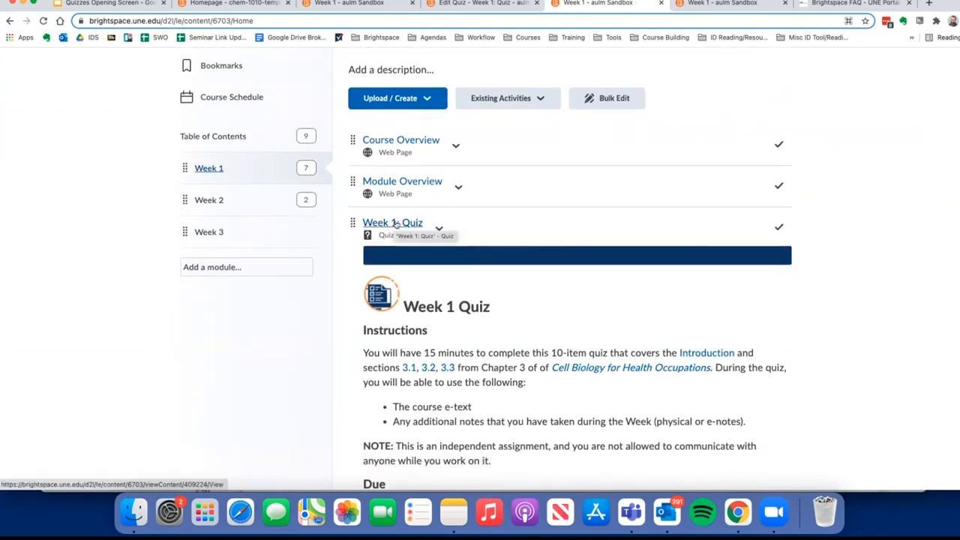
{"action": "left_click", "coordinate": [397, 223]}
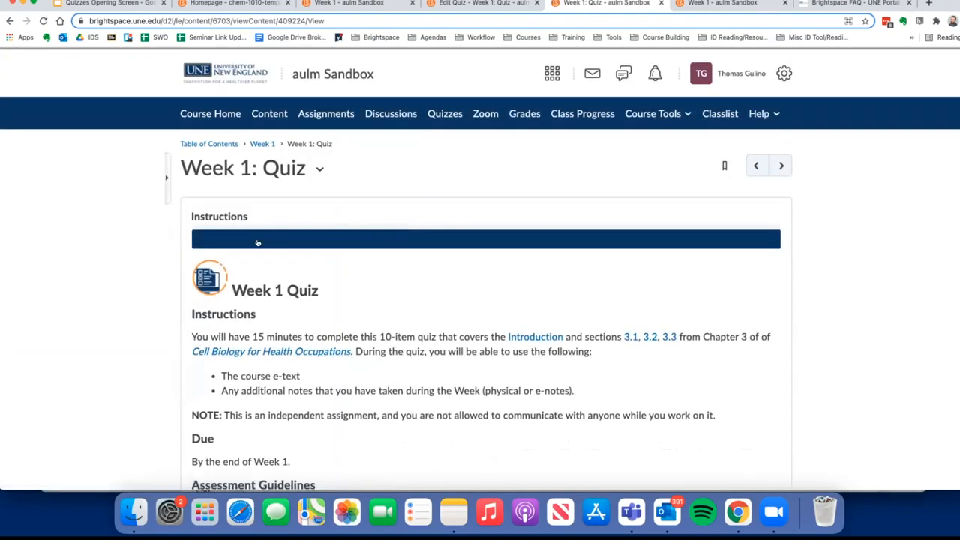
{"action": "scroll", "coordinate": [263, 240], "scroll_direction": "down", "scroll_amount": 6}
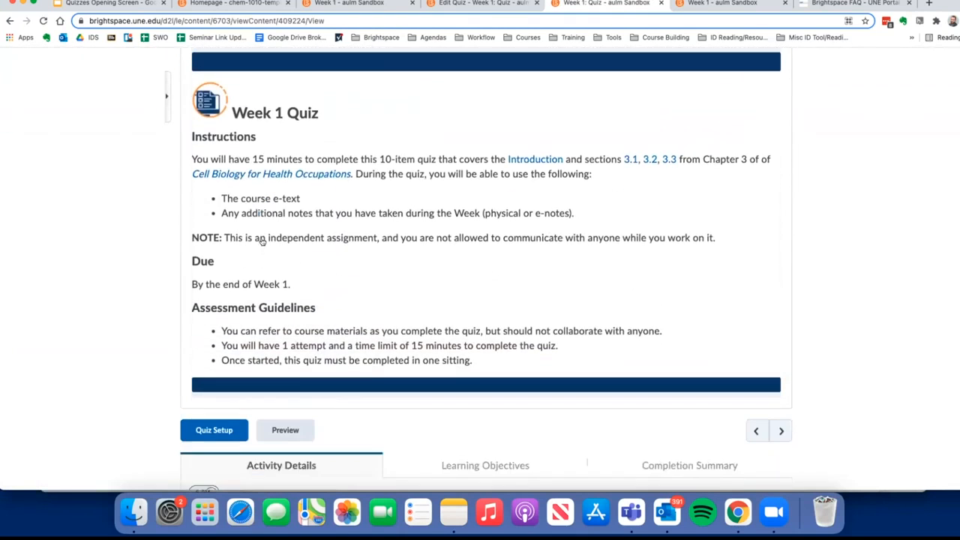
{"action": "left_click", "coordinate": [212, 383]}
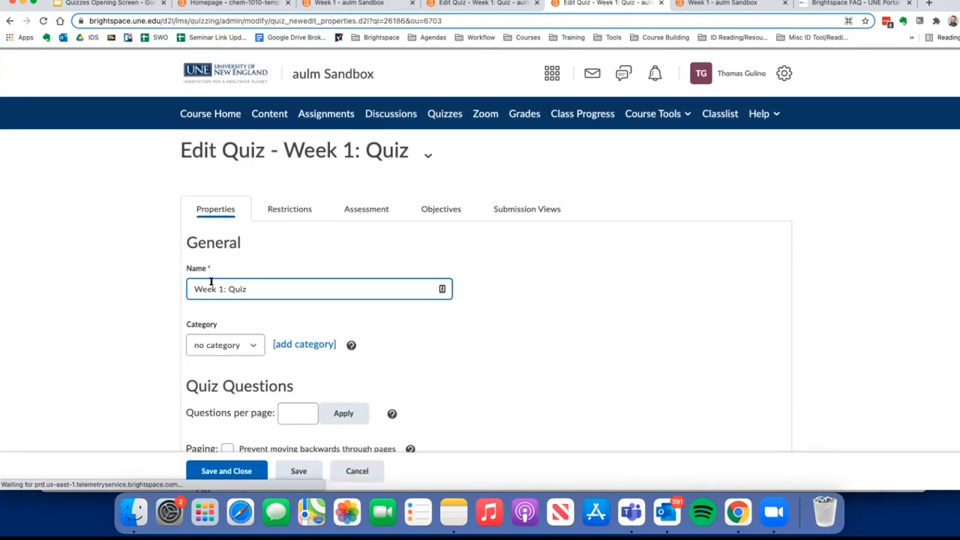
Review the quiz's Properties settings, including the general details, paging options and question list.
{"action": "scroll", "coordinate": [134, 272], "scroll_direction": "down", "scroll_amount": 2}
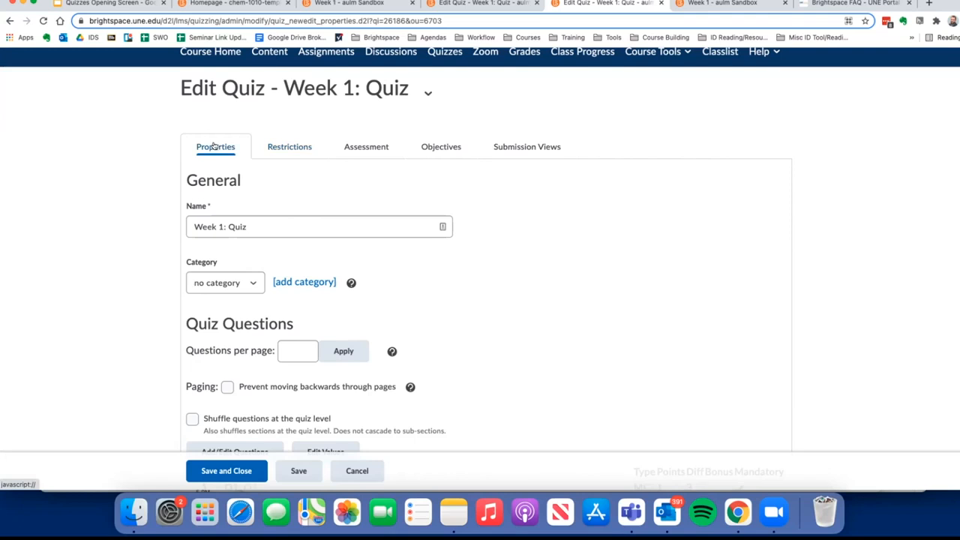
{"action": "scroll", "coordinate": [215, 147], "scroll_direction": "down", "scroll_amount": 1}
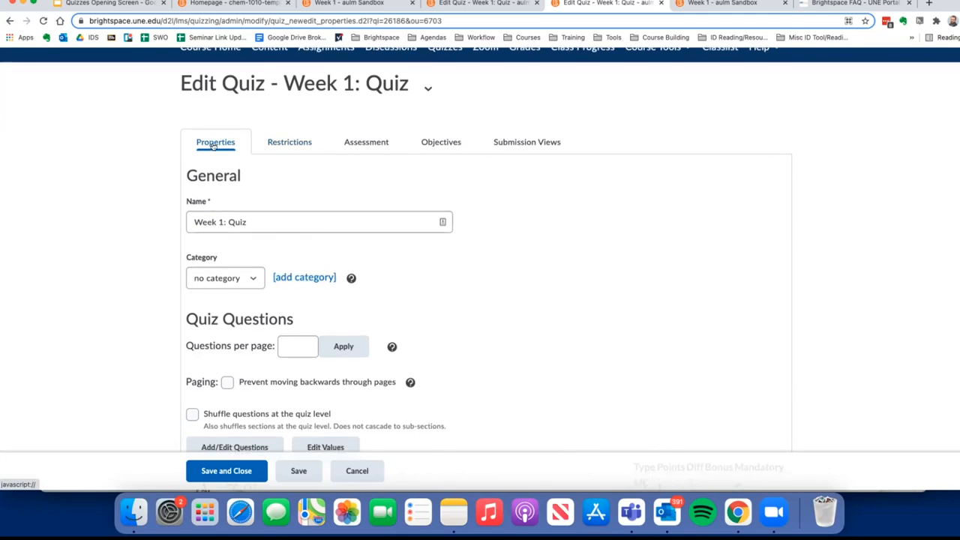
{"action": "scroll", "coordinate": [217, 188], "scroll_direction": "down", "scroll_amount": 3}
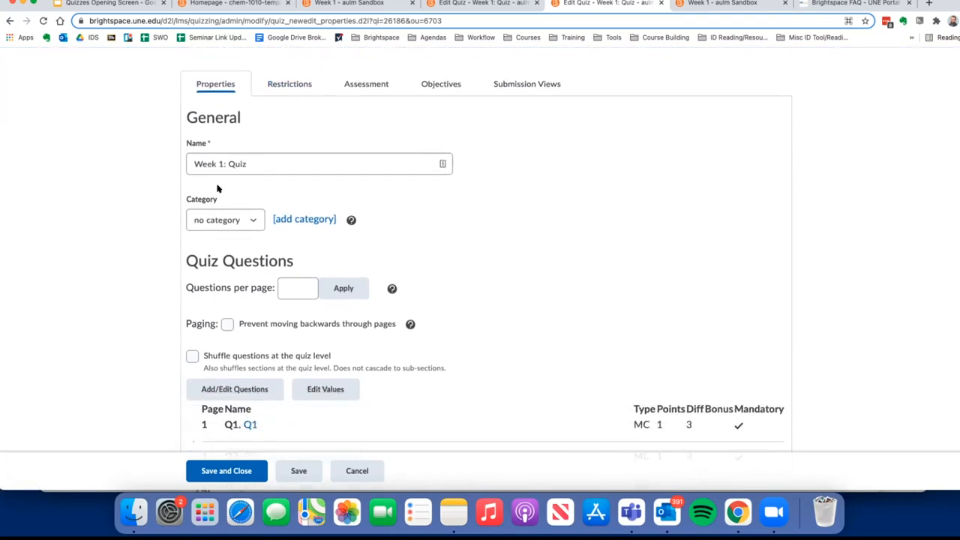
{"action": "scroll", "coordinate": [172, 343], "scroll_direction": "down", "scroll_amount": 1}
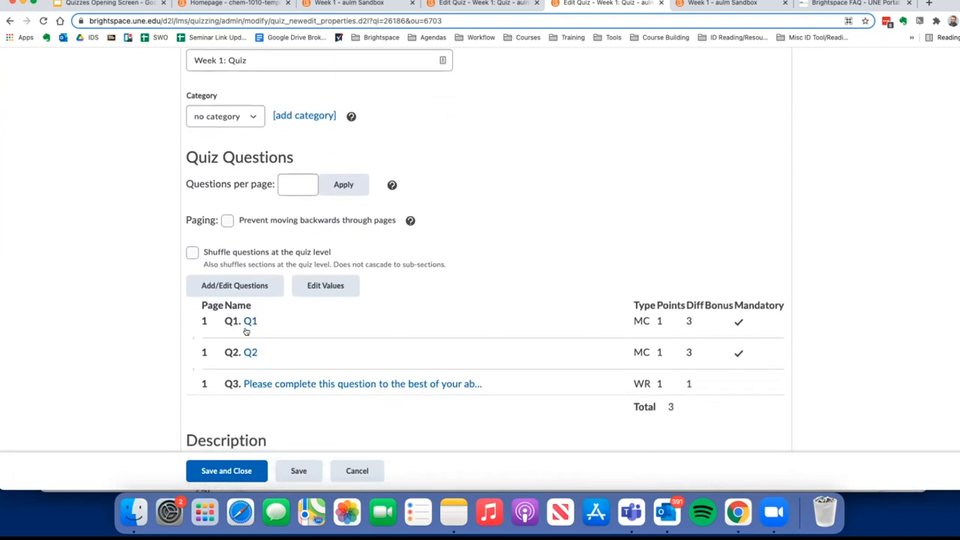
{"action": "scroll", "coordinate": [164, 300], "scroll_direction": "up", "scroll_amount": 5}
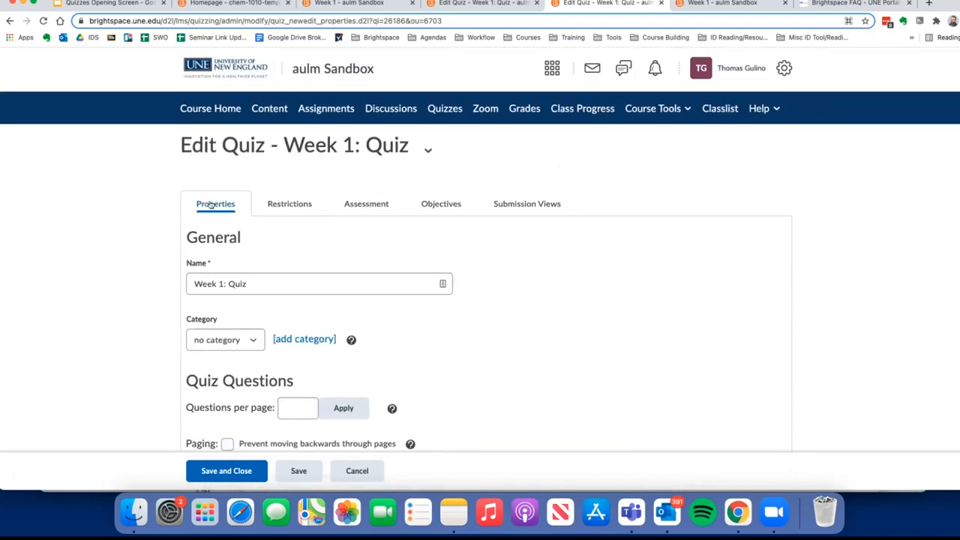
{"action": "scroll", "coordinate": [163, 228], "scroll_direction": "down", "scroll_amount": 4}
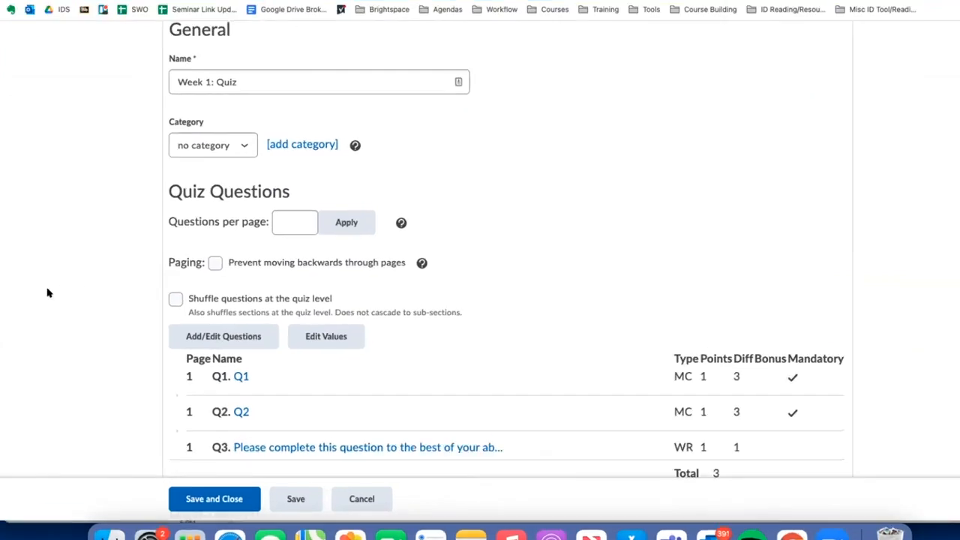
{"action": "scroll", "coordinate": [48, 293], "scroll_direction": "up", "scroll_amount": 4}
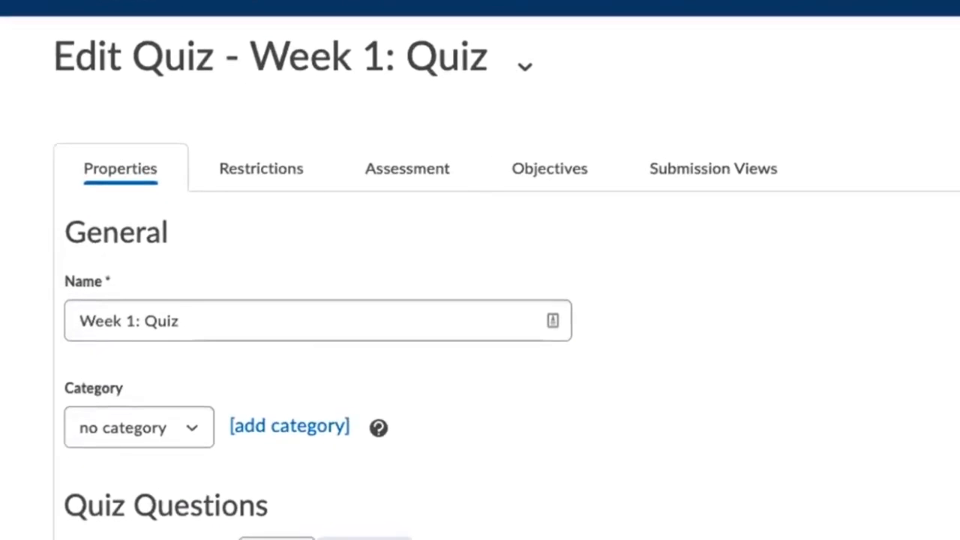
Open the quiz's Restrictions settings and locate the Special Access section below the timing options.
{"action": "left_click", "coordinate": [242, 169]}
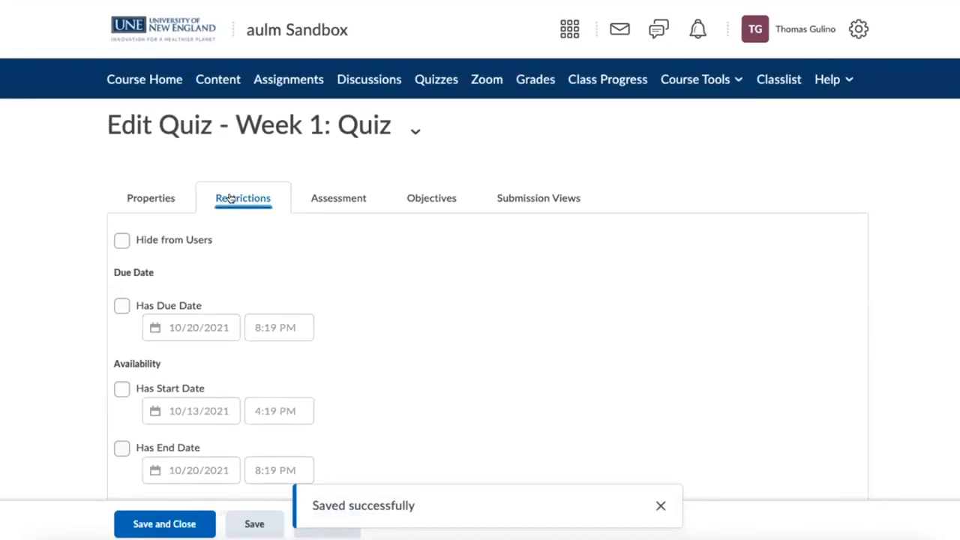
{"action": "scroll", "coordinate": [73, 194], "scroll_direction": "down", "scroll_amount": 1}
{"action": "scroll", "coordinate": [165, 212], "scroll_direction": "down", "scroll_amount": 5}
{"action": "scroll", "coordinate": [78, 237], "scroll_direction": "down", "scroll_amount": 8}
{"action": "scroll", "coordinate": [75, 237], "scroll_direction": "down", "scroll_amount": 6}
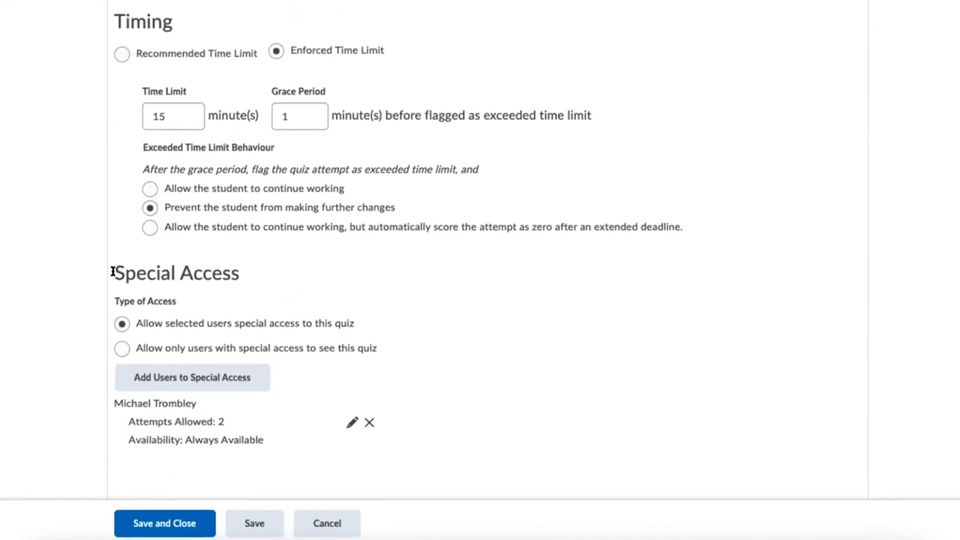
{"action": "left_click_drag", "start_coordinate": [112, 271], "coordinate": [240, 267]}
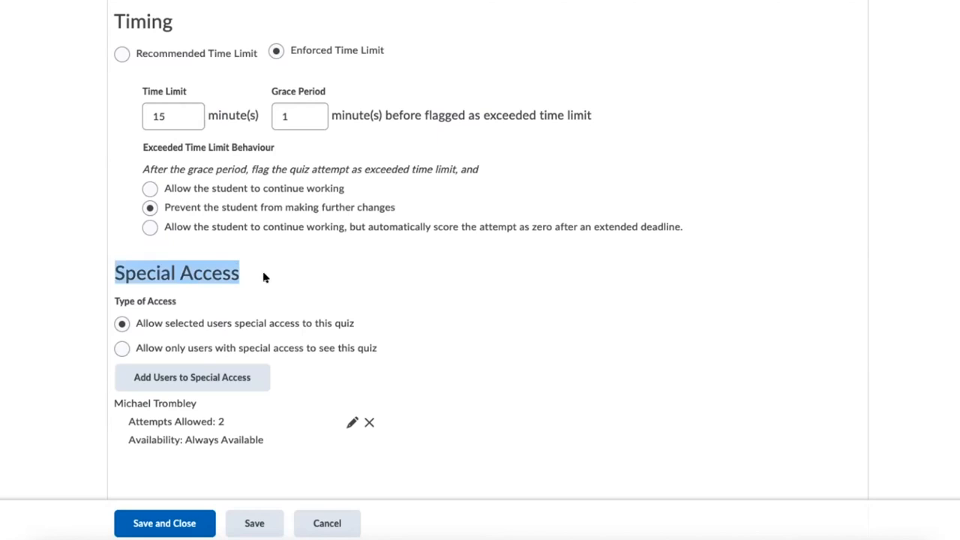
{"action": "scroll", "coordinate": [263, 278], "scroll_direction": "down", "scroll_amount": 1}
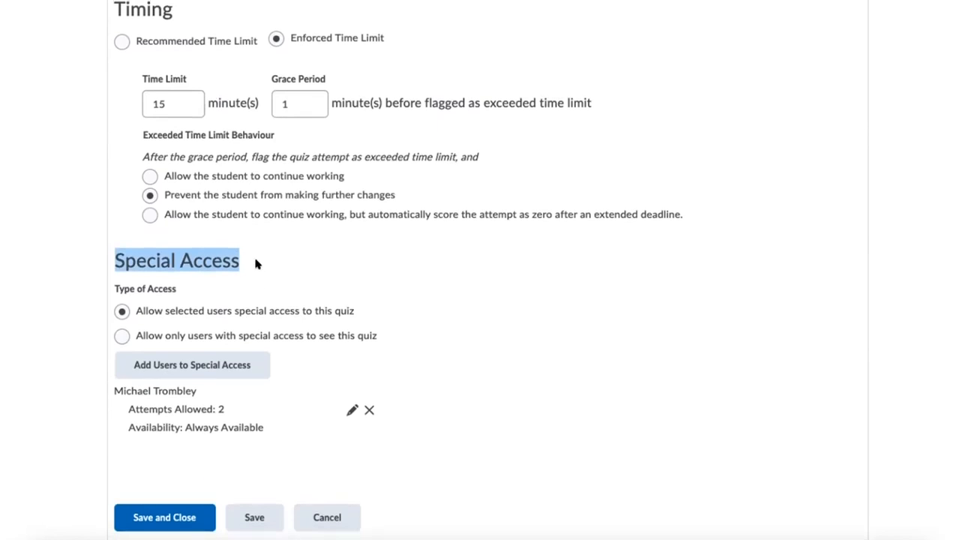
Start adding users to special access for the Week 1 quiz and select the listed student.
{"action": "left_click", "coordinate": [164, 366]}
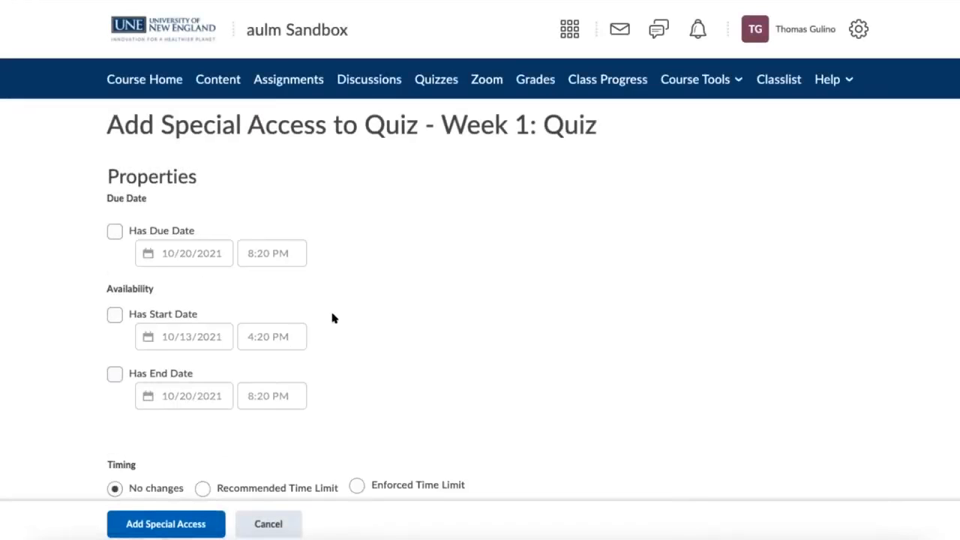
{"action": "scroll", "coordinate": [79, 311], "scroll_direction": "down", "scroll_amount": 6}
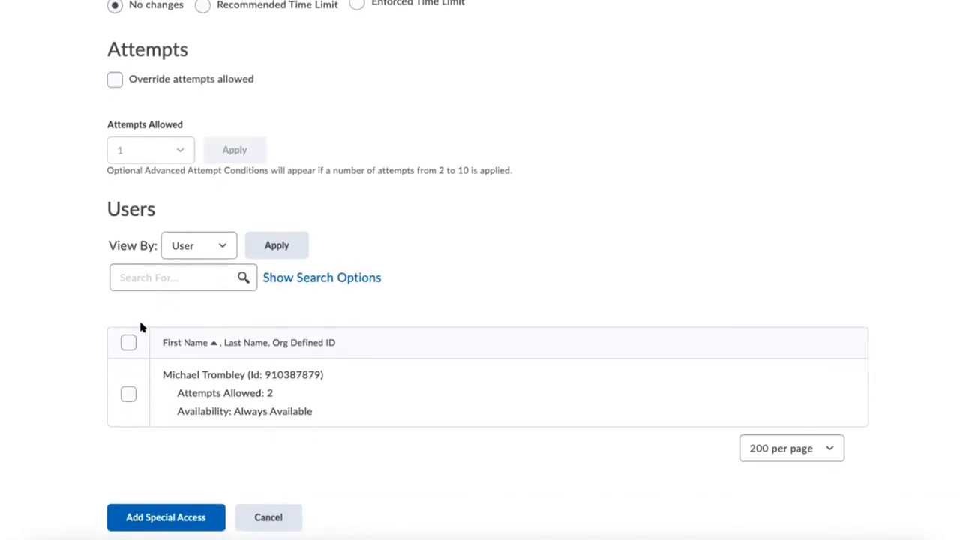
{"action": "left_click", "coordinate": [128, 394]}
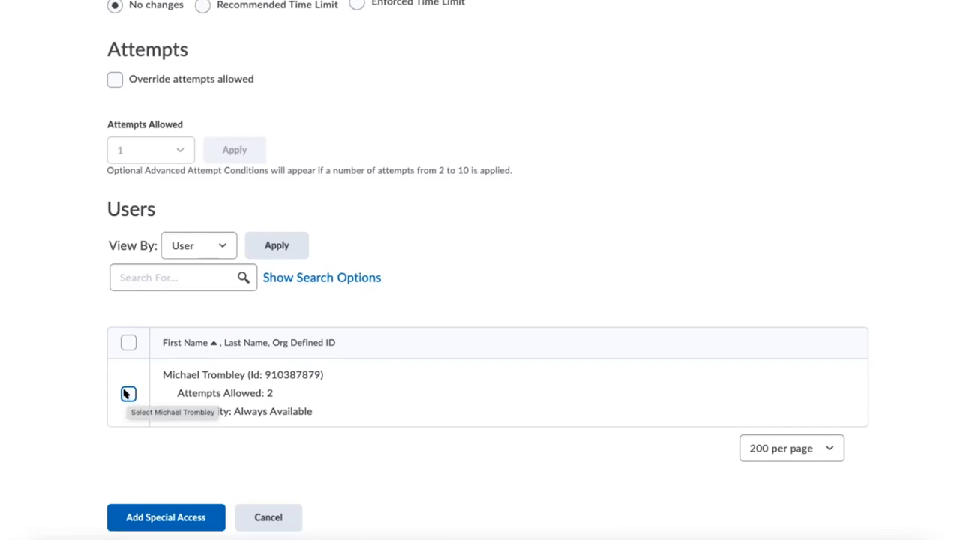
{"action": "scroll", "coordinate": [83, 351], "scroll_direction": "up", "scroll_amount": 1}
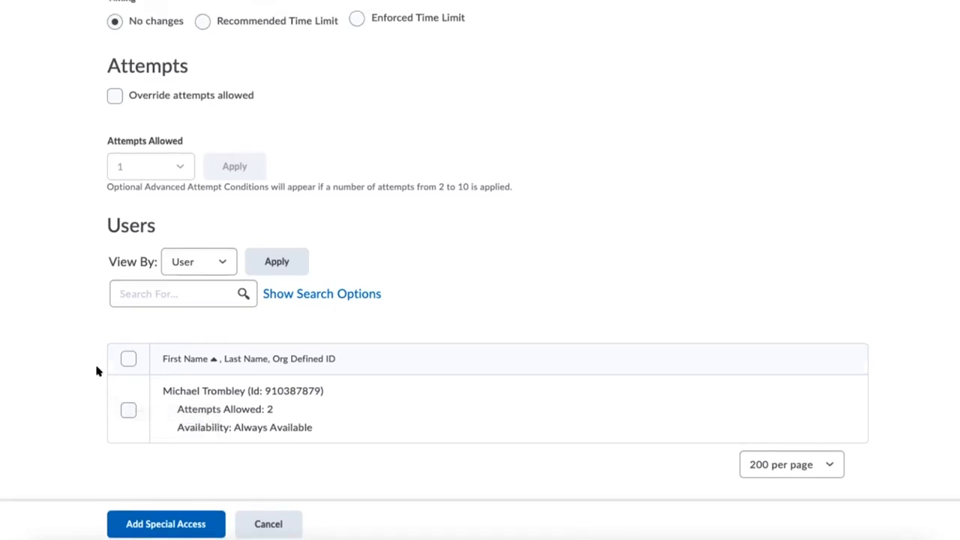
{"action": "left_click", "coordinate": [129, 409]}
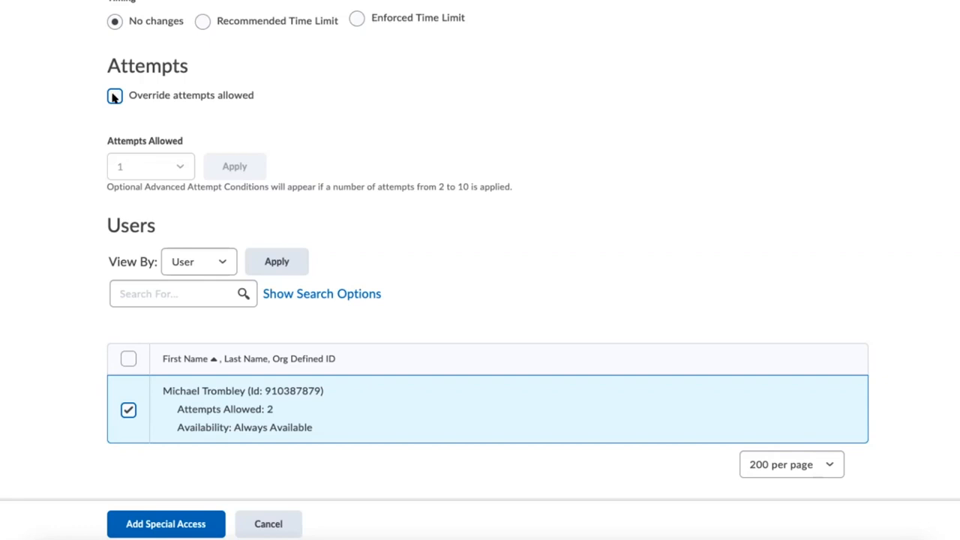
Override the attempts allowed for the selected student and apply 3 attempts.
{"action": "left_click", "coordinate": [114, 97]}
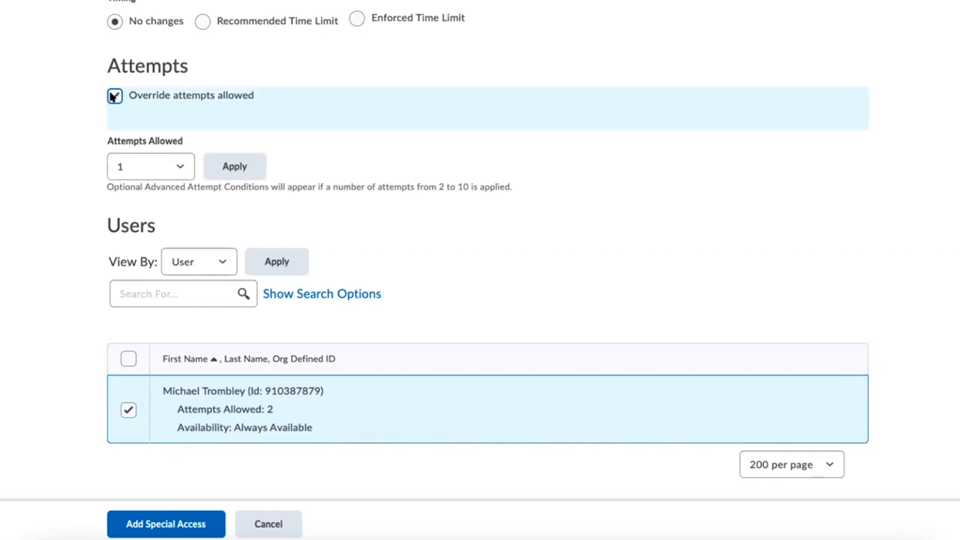
{"action": "left_click", "coordinate": [115, 96]}
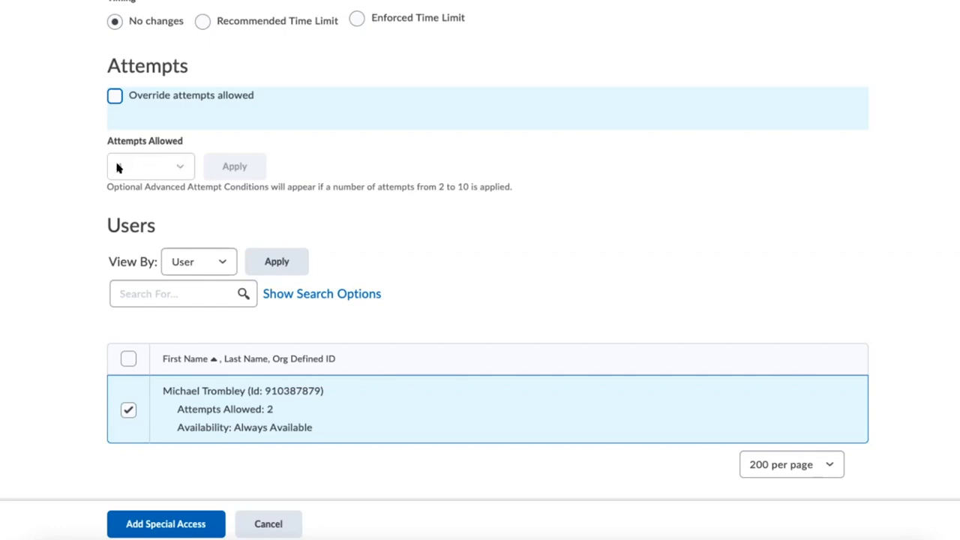
{"action": "left_click", "coordinate": [114, 96]}
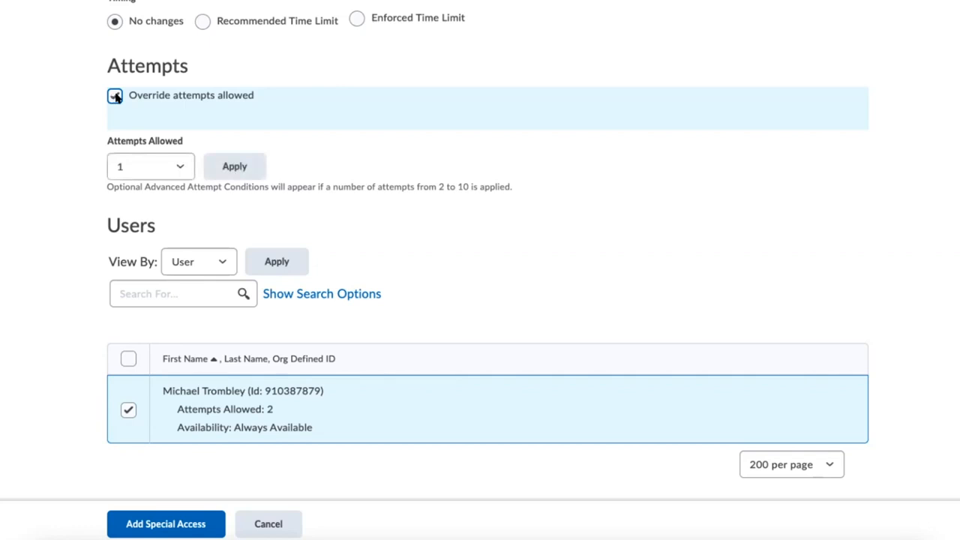
{"action": "left_click", "coordinate": [173, 168]}
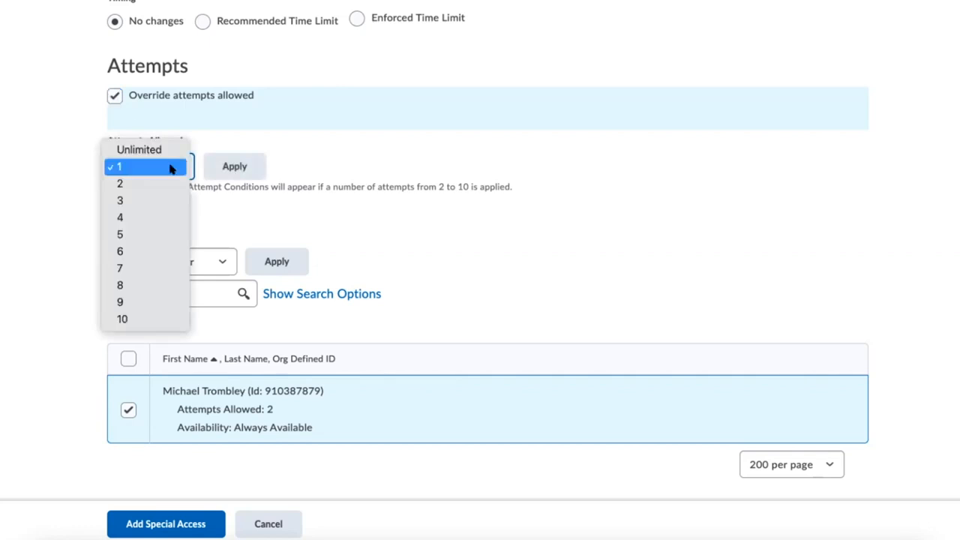
{"action": "left_click", "coordinate": [121, 201]}
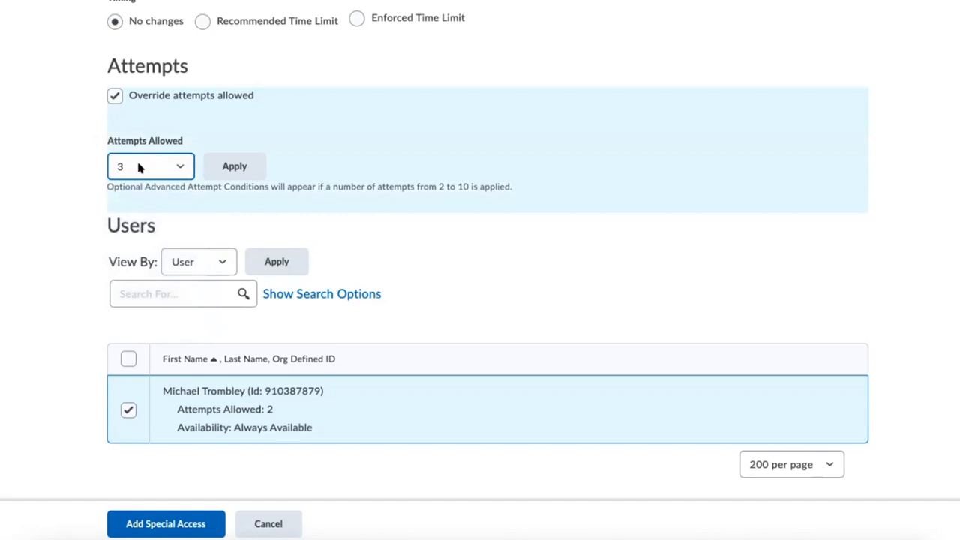
{"action": "left_click", "coordinate": [230, 168]}
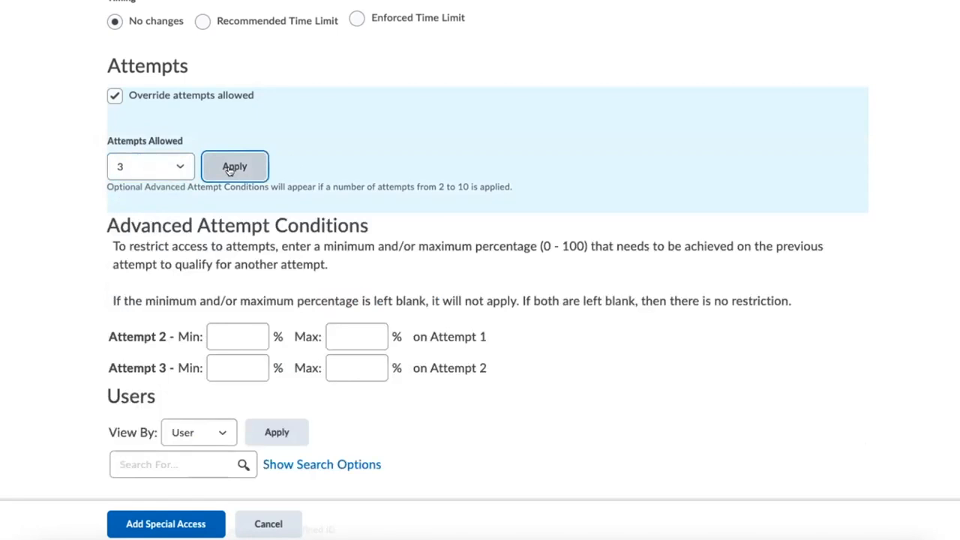
Review the special access form's date, timing, attempt condition and user settings.
{"action": "scroll", "coordinate": [52, 337], "scroll_direction": "down", "scroll_amount": 3}
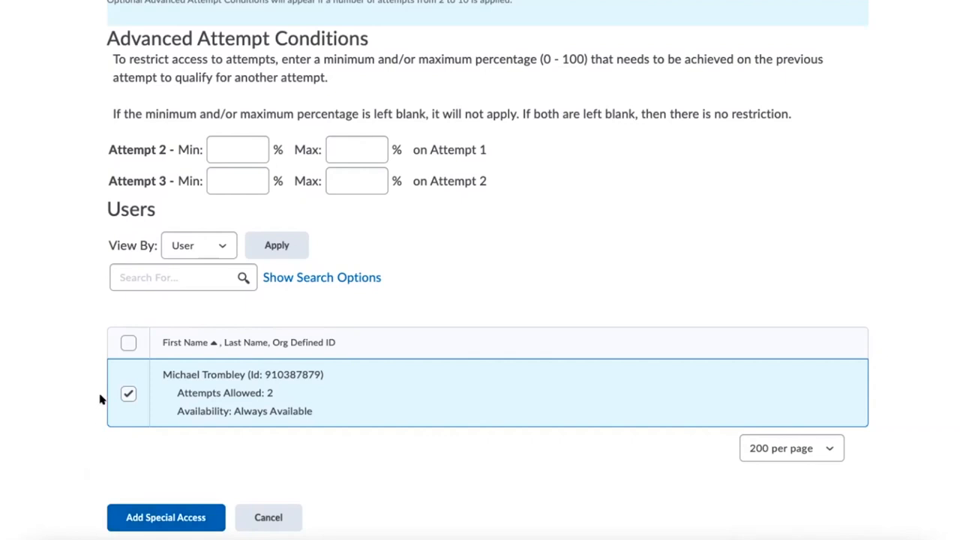
{"action": "scroll", "coordinate": [100, 399], "scroll_direction": "up", "scroll_amount": 5}
{"action": "scroll", "coordinate": [99, 399], "scroll_direction": "up", "scroll_amount": 4}
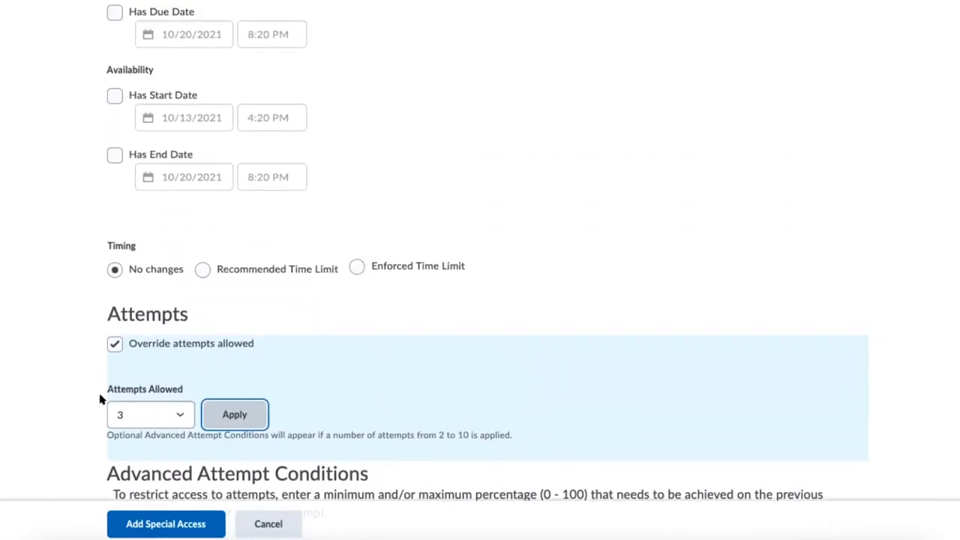
{"action": "scroll", "coordinate": [100, 400], "scroll_direction": "down", "scroll_amount": 5}
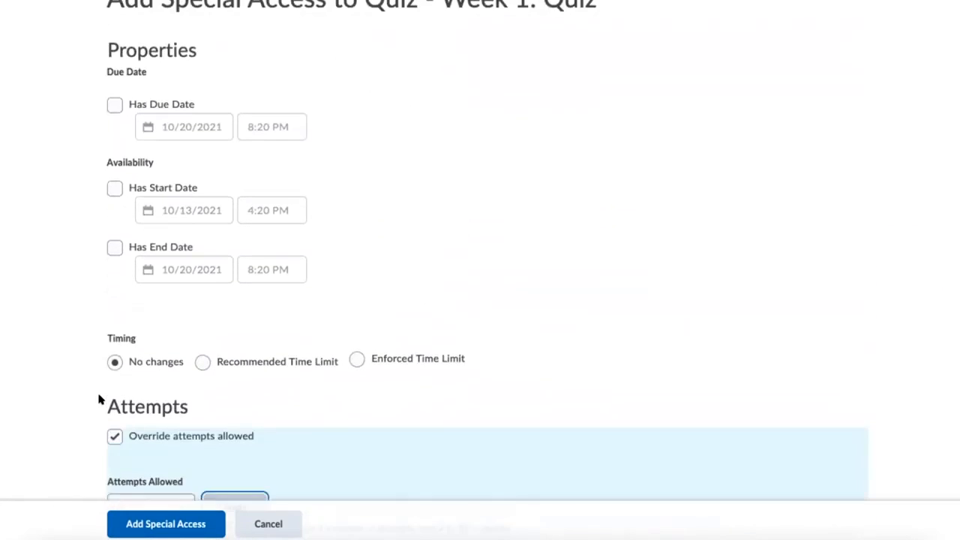
{"action": "scroll", "coordinate": [100, 400], "scroll_direction": "down", "scroll_amount": 2}
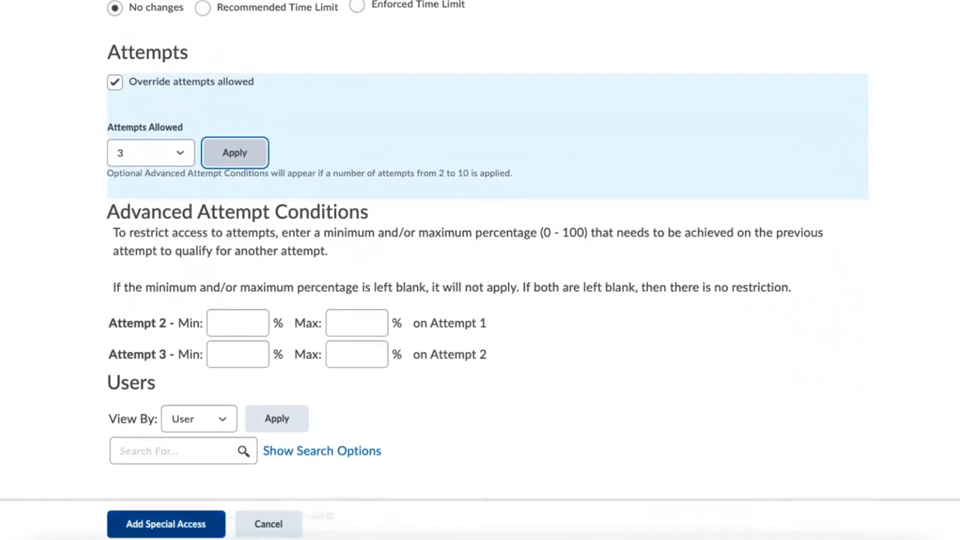
{"action": "scroll", "coordinate": [68, 347], "scroll_direction": "up", "scroll_amount": 4}
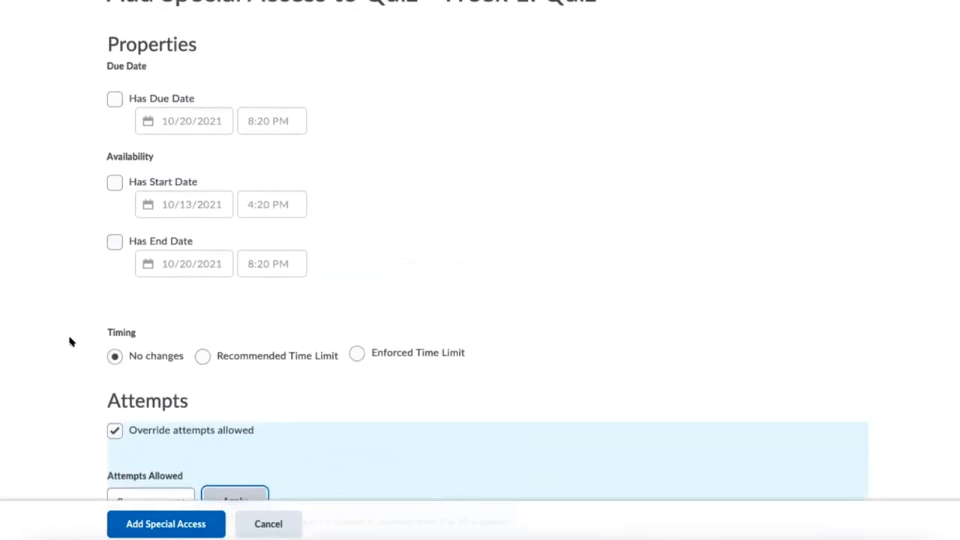
Examine how the special access form's availability, timing and 3-attempt override relate to its advanced attempt conditions.
{"action": "scroll", "coordinate": [71, 342], "scroll_direction": "down", "scroll_amount": 3}
{"action": "scroll", "coordinate": [70, 341], "scroll_direction": "down", "scroll_amount": 3}
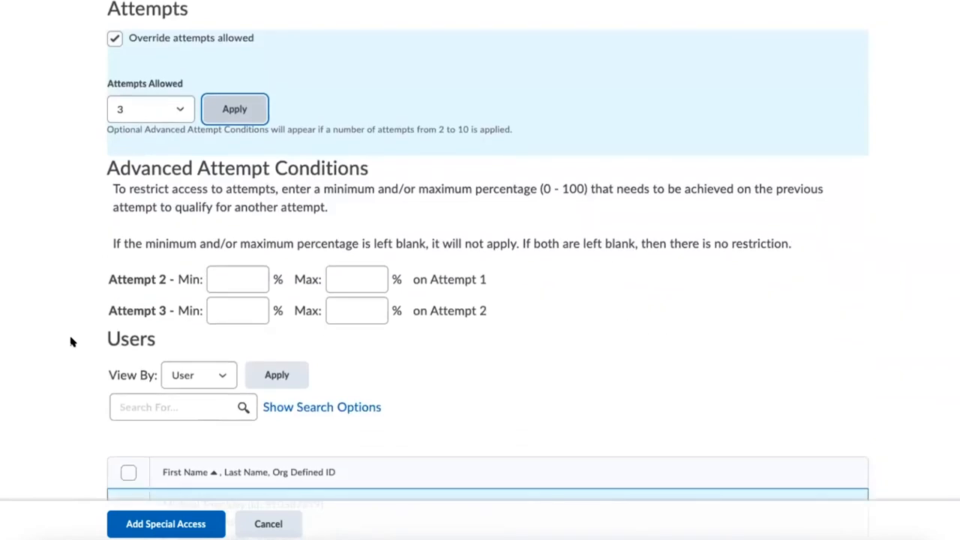
{"action": "scroll", "coordinate": [70, 345], "scroll_direction": "up", "scroll_amount": 7}
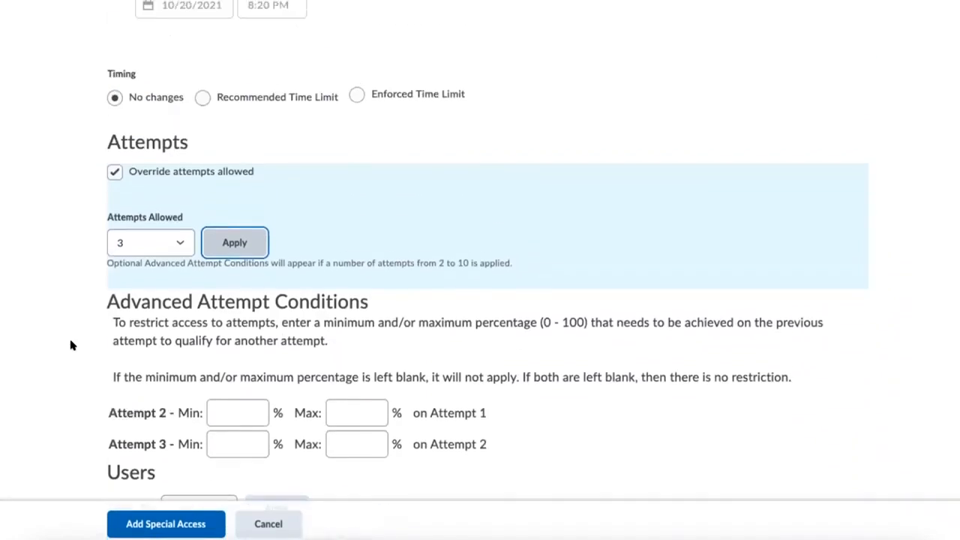
{"action": "scroll", "coordinate": [70, 344], "scroll_direction": "down", "scroll_amount": 4}
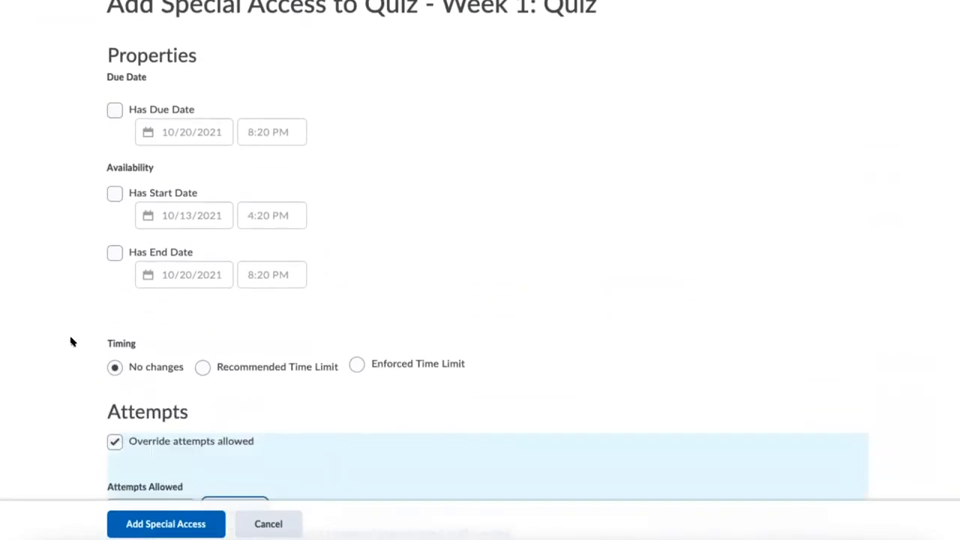
{"action": "scroll", "coordinate": [70, 342], "scroll_direction": "down", "scroll_amount": 1}
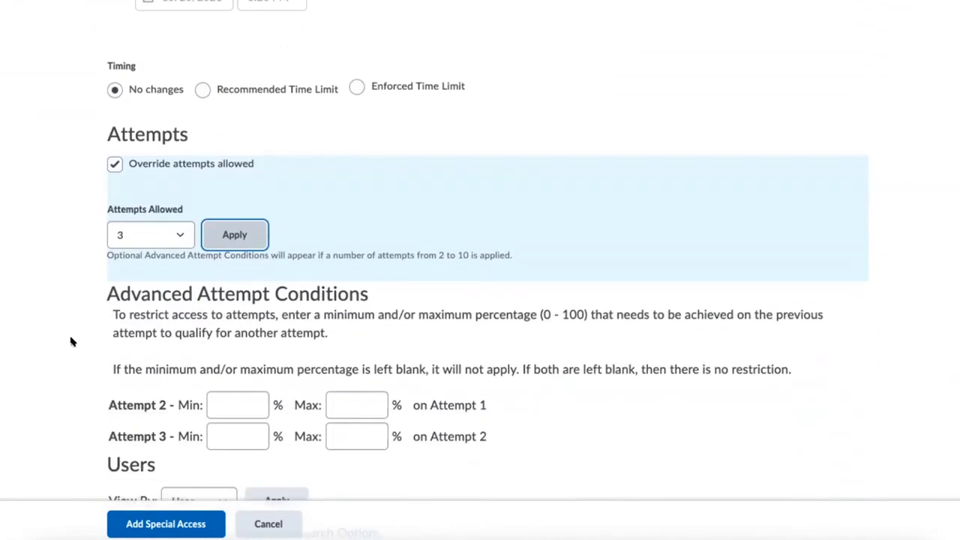
{"action": "scroll", "coordinate": [71, 341], "scroll_direction": "down", "scroll_amount": 2}
{"action": "scroll", "coordinate": [71, 345], "scroll_direction": "up", "scroll_amount": 1}
{"action": "scroll", "coordinate": [69, 346], "scroll_direction": "up", "scroll_amount": 5}
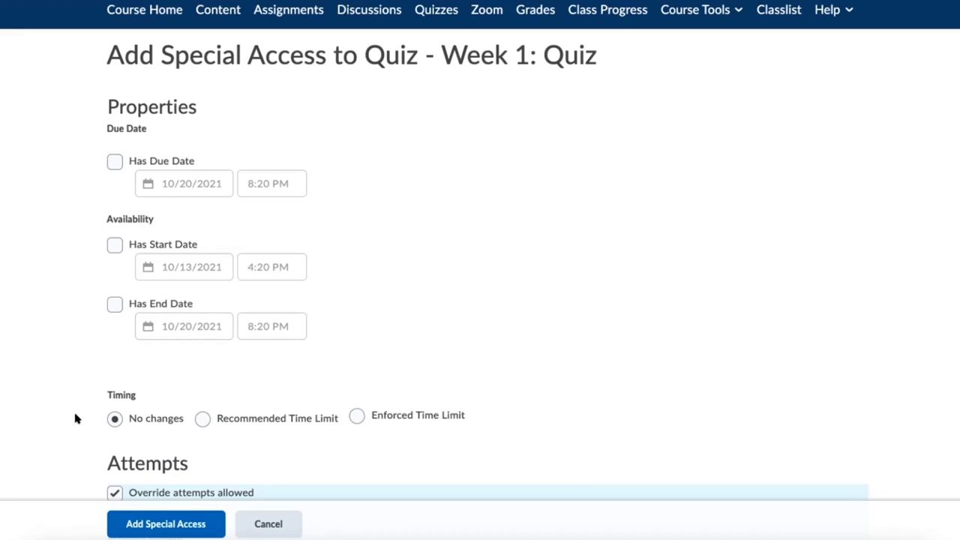
{"action": "scroll", "coordinate": [78, 411], "scroll_direction": "down", "scroll_amount": 3}
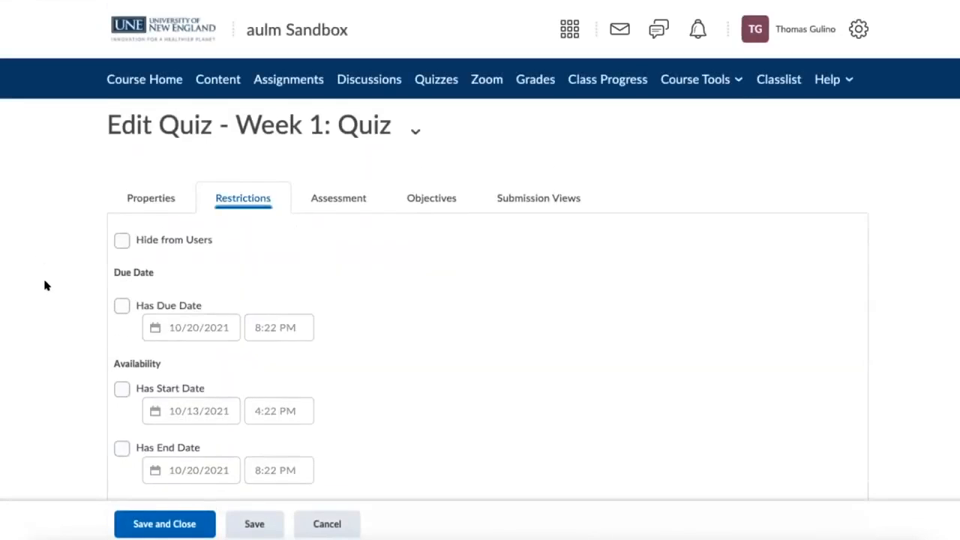
Check the date and release condition options in the Week 1 quiz's restrictions, and save and close the quiz.
{"action": "scroll", "coordinate": [45, 285], "scroll_direction": "down", "scroll_amount": 3}
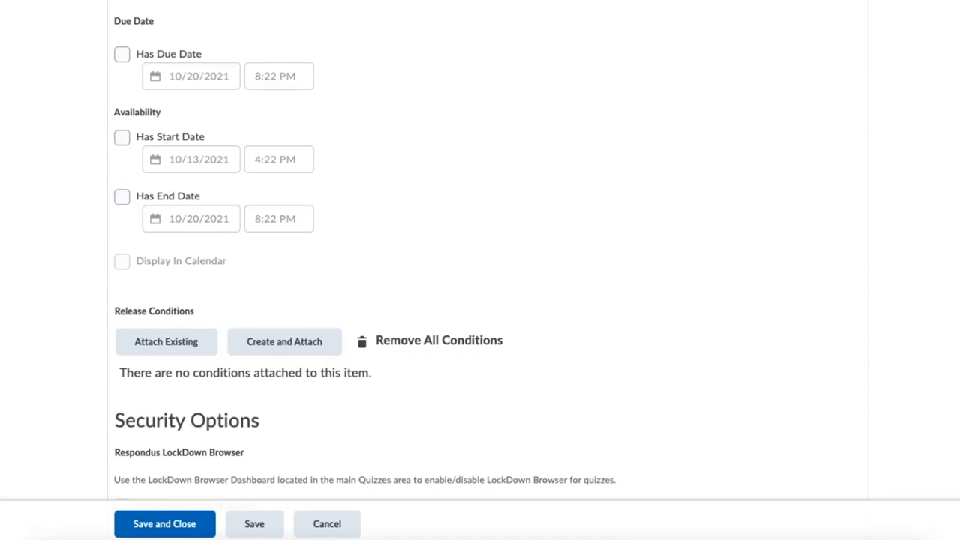
{"action": "scroll", "coordinate": [574, 118], "scroll_direction": "up", "scroll_amount": 3}
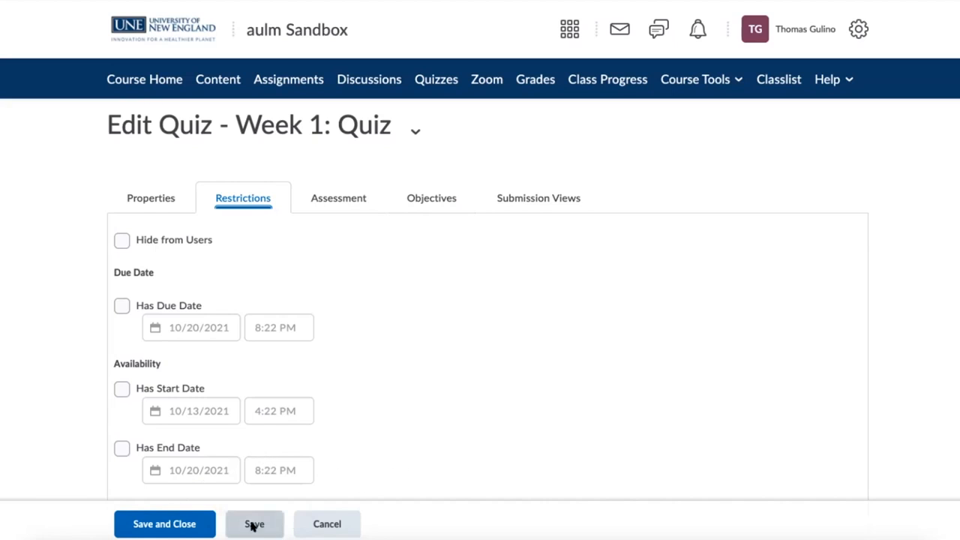
{"action": "left_click", "coordinate": [161, 527]}
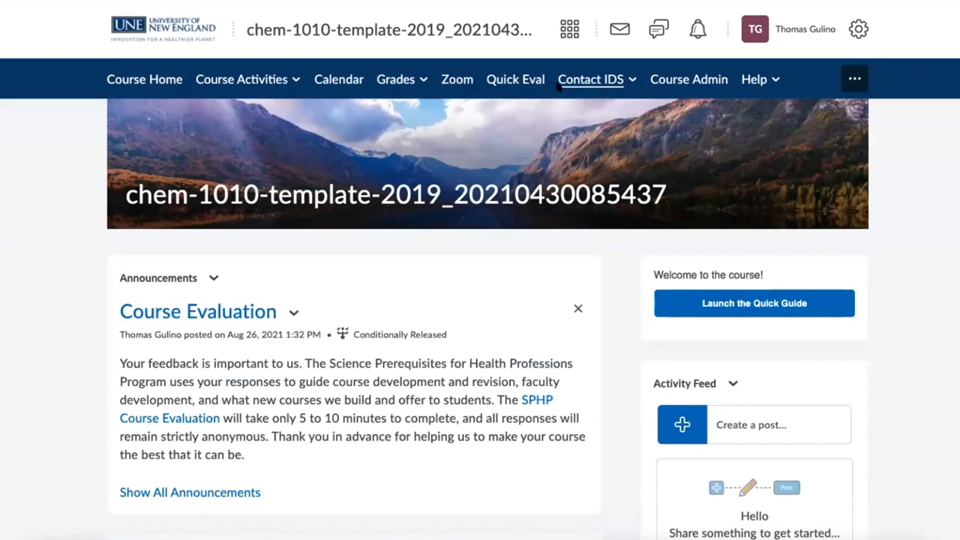
Locate the Class Progress tool and open the listed student's progress record in the aulm Sandbox course.
{"action": "left_click", "coordinate": [404, 80]}
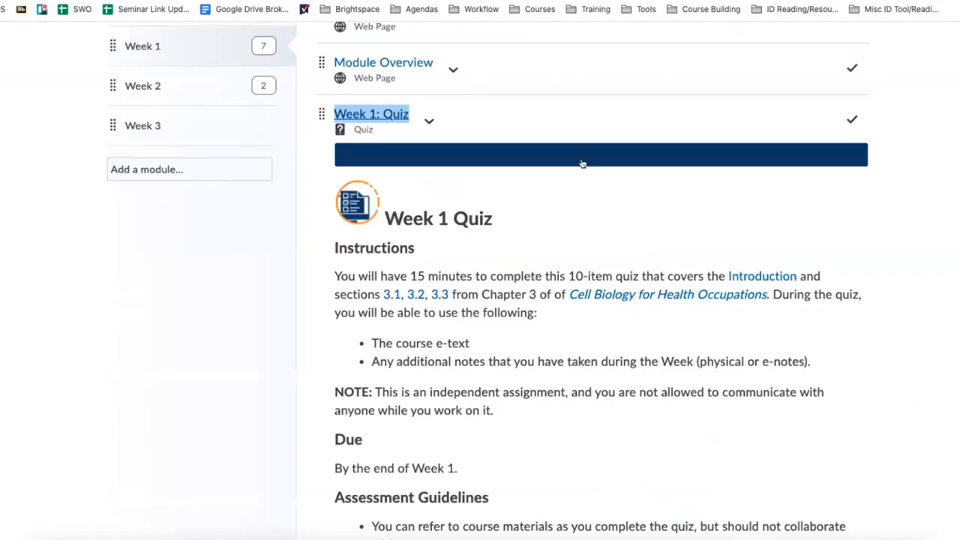
{"action": "scroll", "coordinate": [582, 163], "scroll_direction": "up", "scroll_amount": 4}
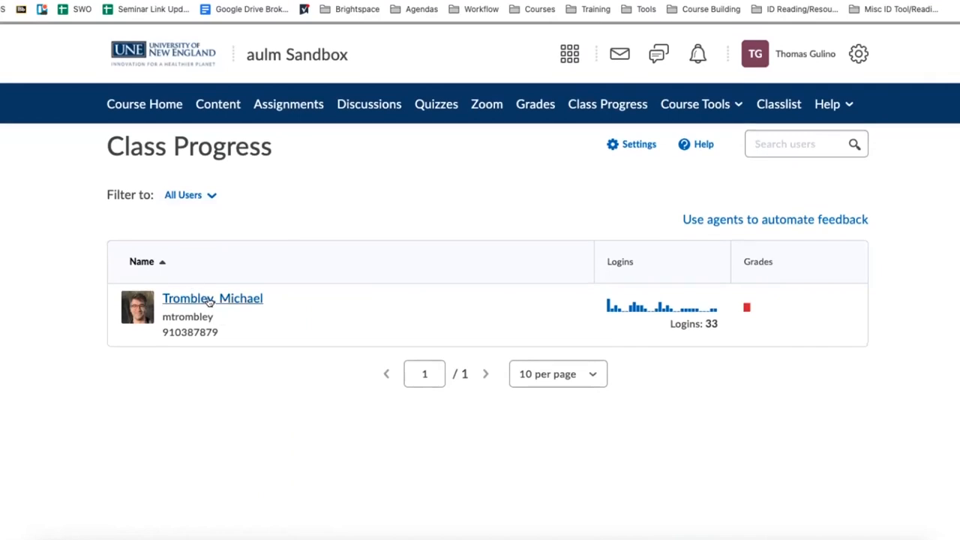
{"action": "mouse_move", "coordinate": [185, 300]}
{"action": "left_click", "coordinate": [198, 299]}
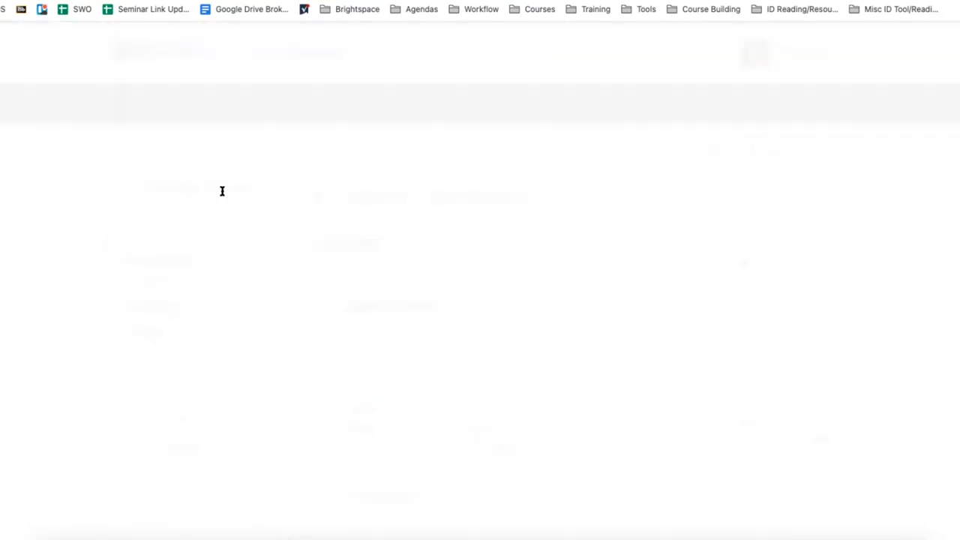
Examine the student's Progress Summary, covering grades, content, assignments and course access.
{"action": "scroll", "coordinate": [275, 269], "scroll_direction": "down", "scroll_amount": 3}
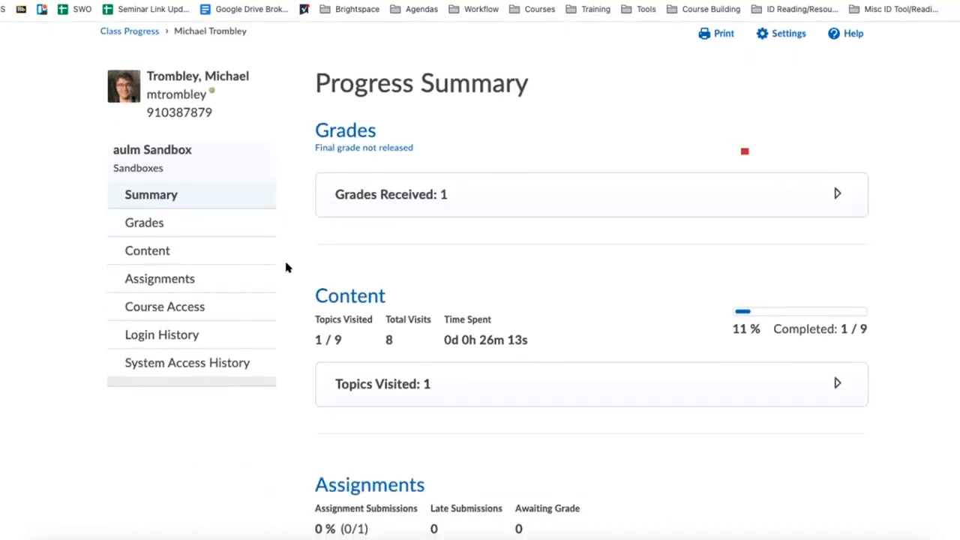
{"action": "scroll", "coordinate": [285, 265], "scroll_direction": "up", "scroll_amount": 2}
{"action": "scroll", "coordinate": [400, 235], "scroll_direction": "down", "scroll_amount": 1}
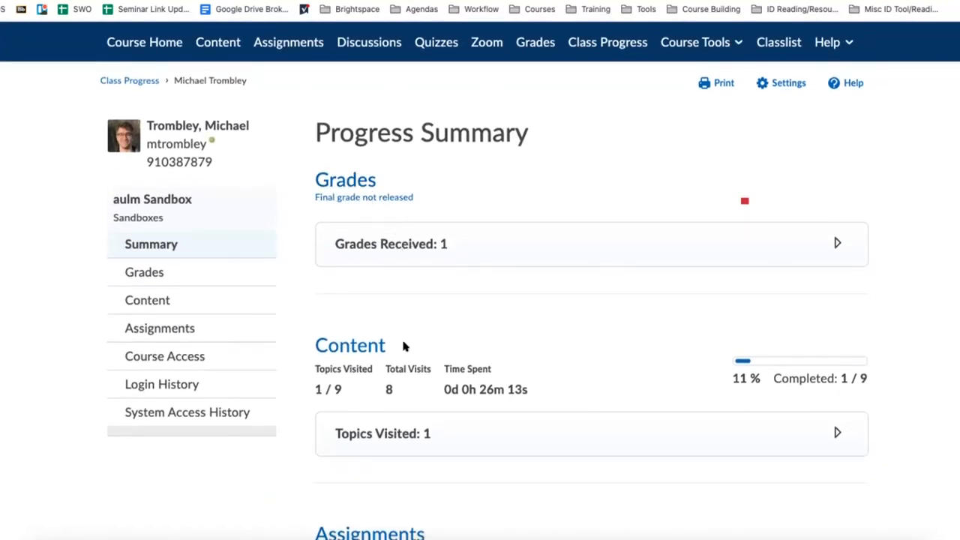
{"action": "scroll", "coordinate": [402, 343], "scroll_direction": "down", "scroll_amount": 2}
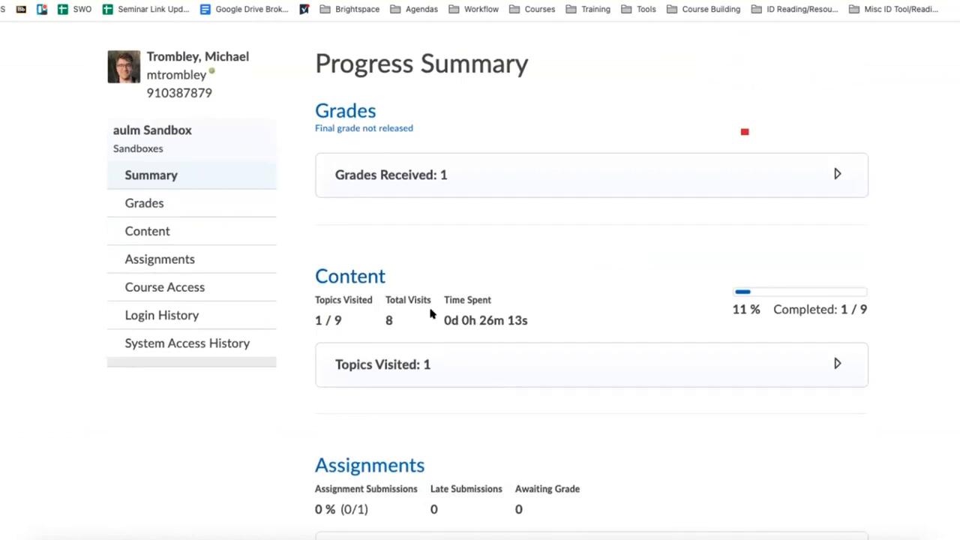
{"action": "scroll", "coordinate": [431, 314], "scroll_direction": "up", "scroll_amount": 2}
{"action": "scroll", "coordinate": [386, 266], "scroll_direction": "down", "scroll_amount": 5}
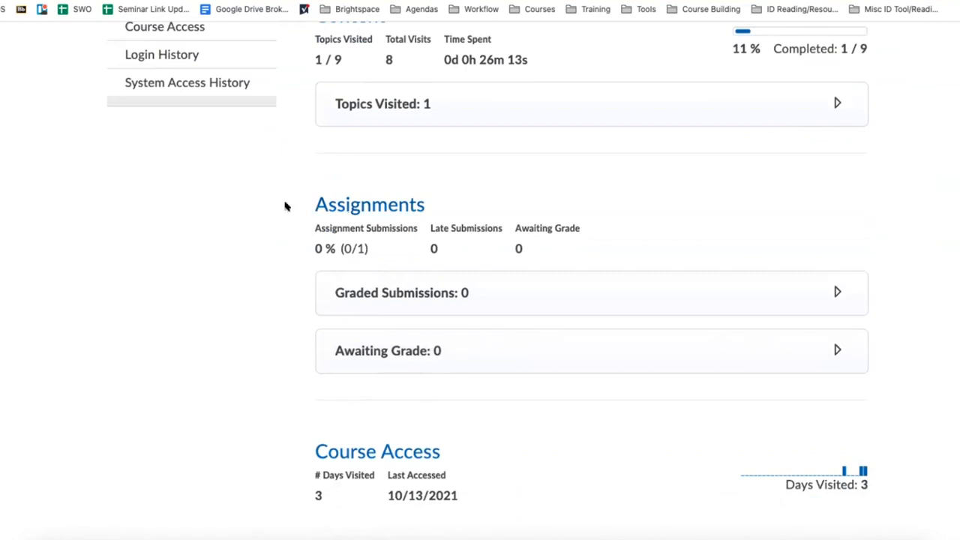
{"action": "scroll", "coordinate": [387, 247], "scroll_direction": "up", "scroll_amount": 6}
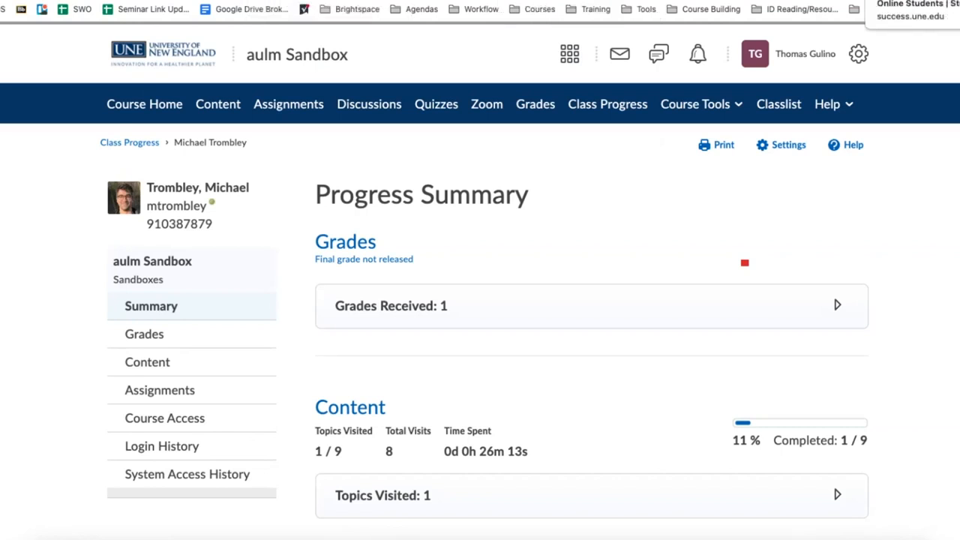
Switch to the Brightspace FAQ page and find question 9 on previewing a quiz and reviewing student attempts.
{"action": "left_click", "coordinate": [908, 1]}
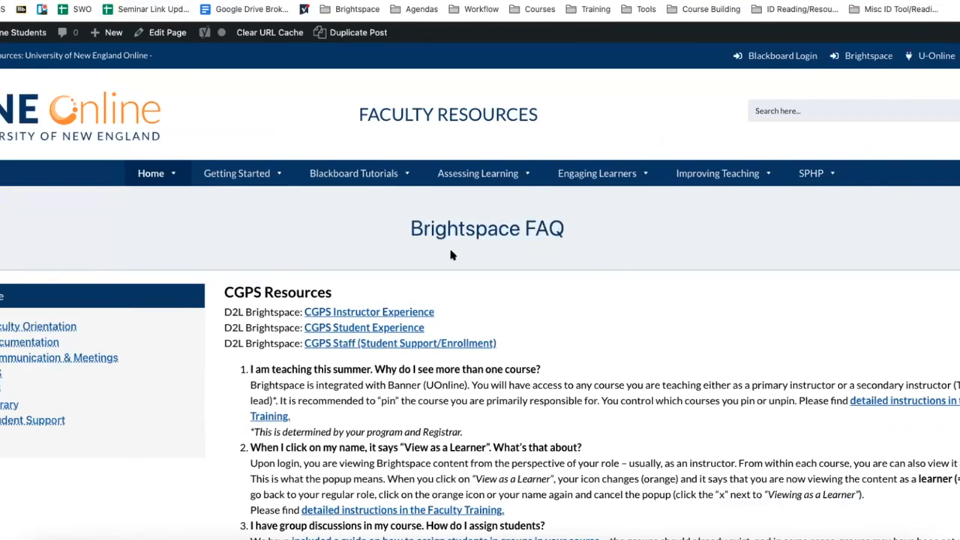
{"action": "scroll", "coordinate": [369, 275], "scroll_direction": "down", "scroll_amount": 5}
{"action": "scroll", "coordinate": [336, 282], "scroll_direction": "down", "scroll_amount": 1}
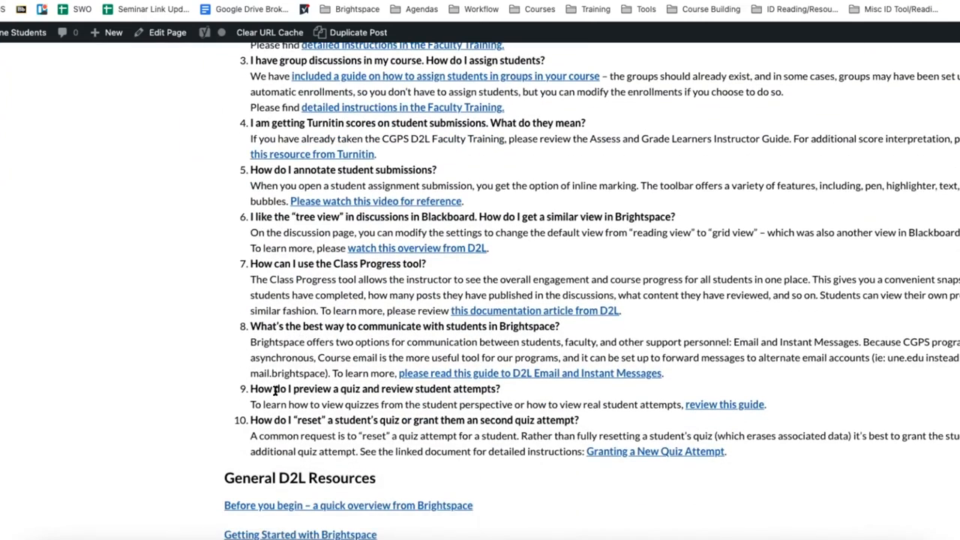
{"action": "left_click_drag", "start_coordinate": [238, 389], "coordinate": [508, 392]}
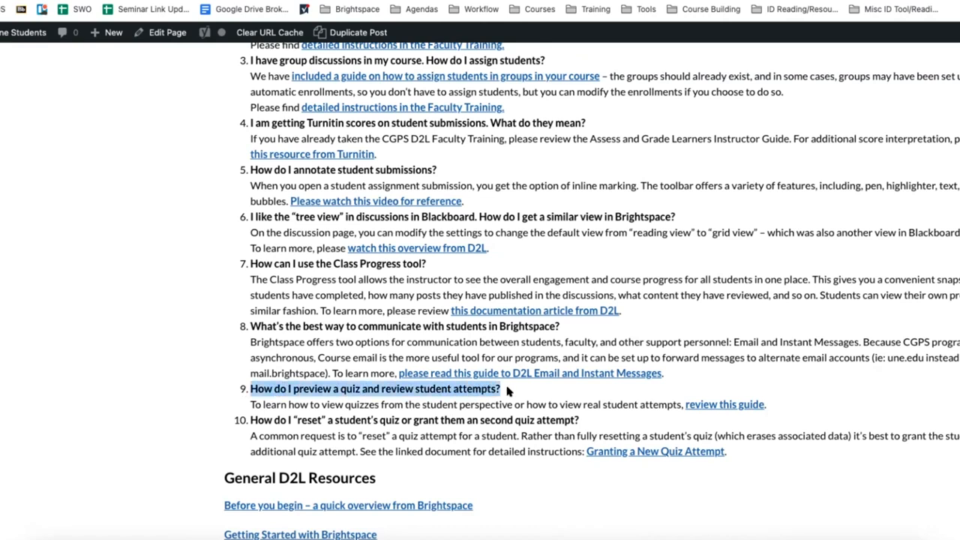
{"action": "scroll", "coordinate": [506, 391], "scroll_direction": "down", "scroll_amount": 1}
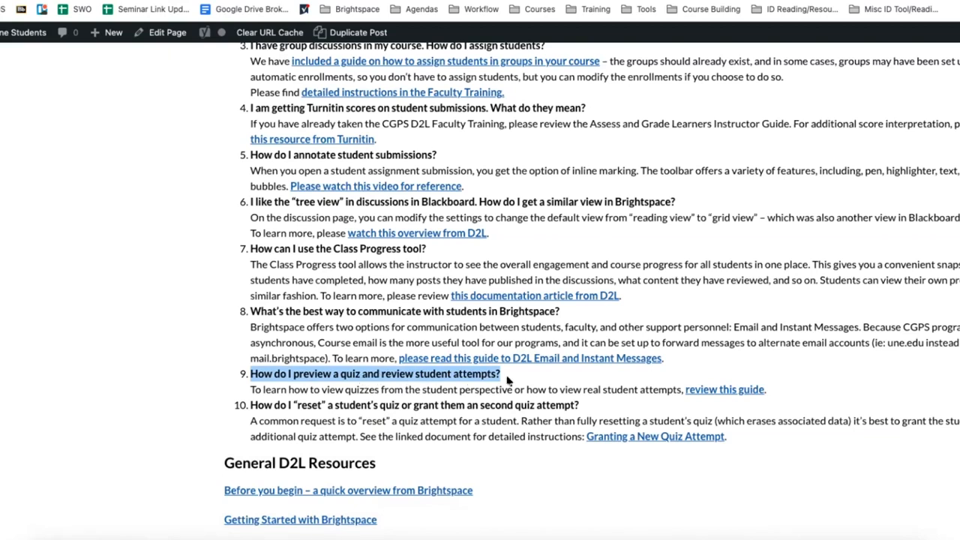
Open the guide linked under question 9, skim its instructions for reviewing a student's quiz attempt, and close it.
{"action": "left_click", "coordinate": [720, 390]}
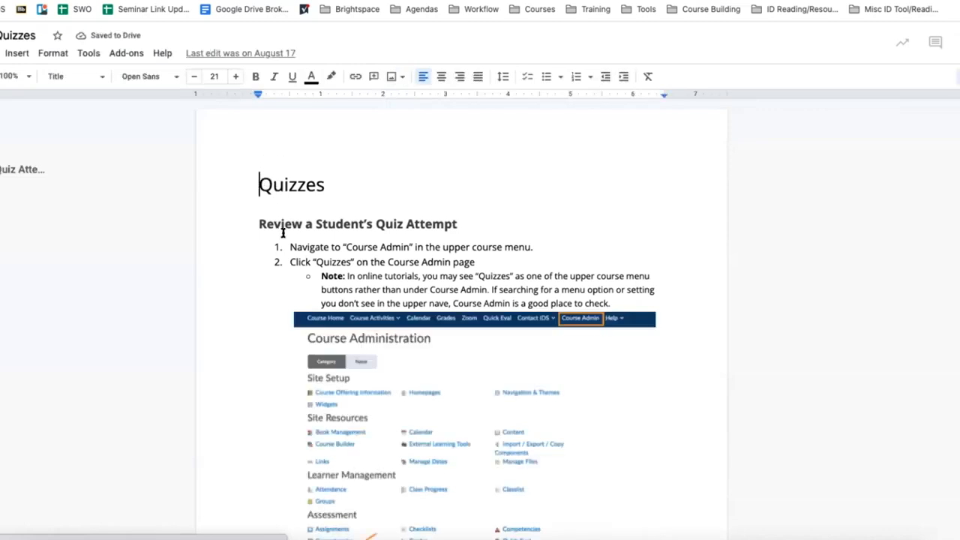
{"action": "scroll", "coordinate": [281, 232], "scroll_direction": "down", "scroll_amount": 1}
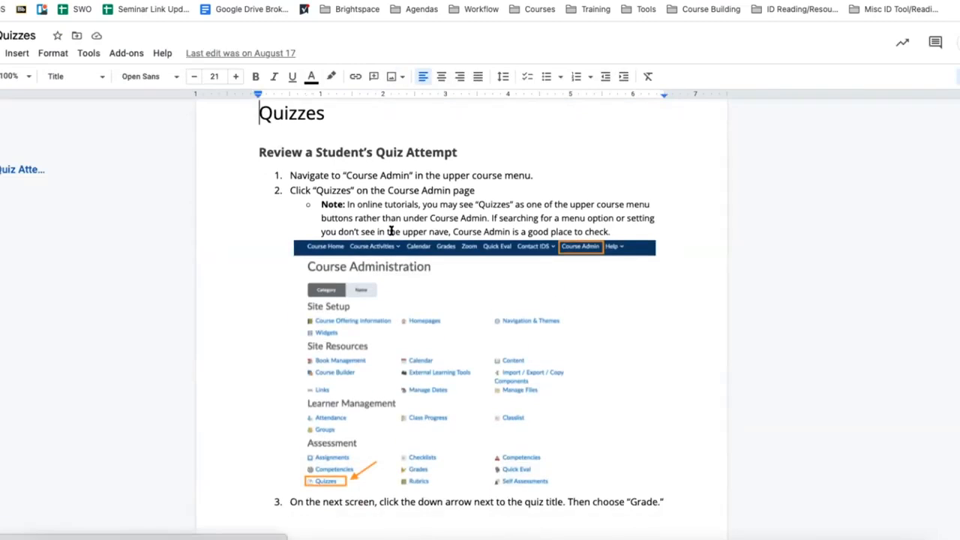
{"action": "key", "text": "super+w"}
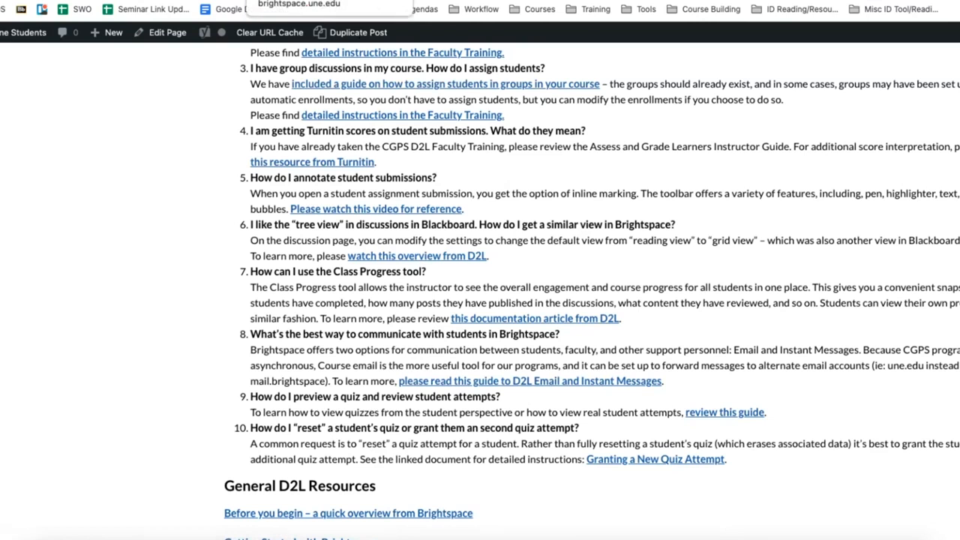
Return to the chem-1010 template course's home page and open the Brightspace FAQ from the Contact IDS options.
{"action": "key", "text": "super+w"}
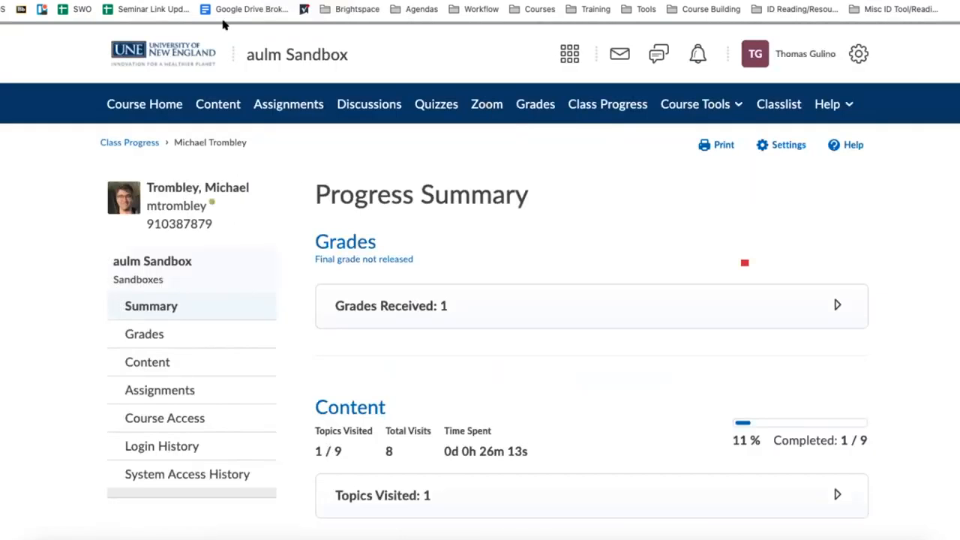
{"action": "key", "text": "super+w"}
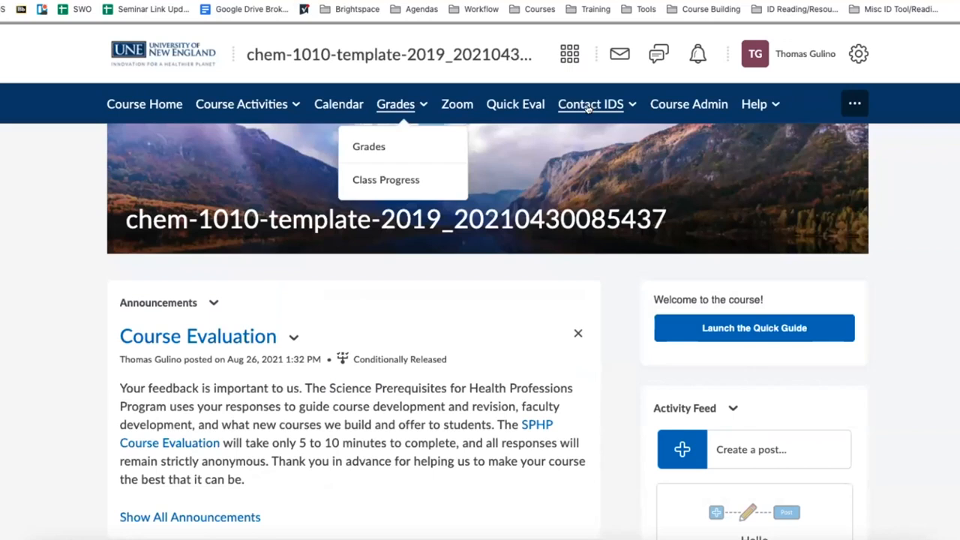
{"action": "left_click", "coordinate": [590, 110]}
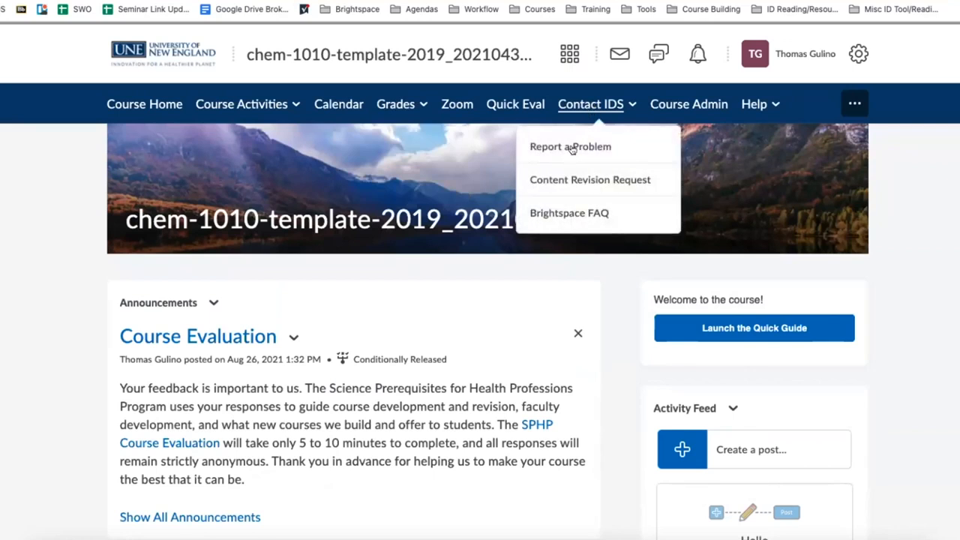
{"action": "left_click", "coordinate": [575, 215]}
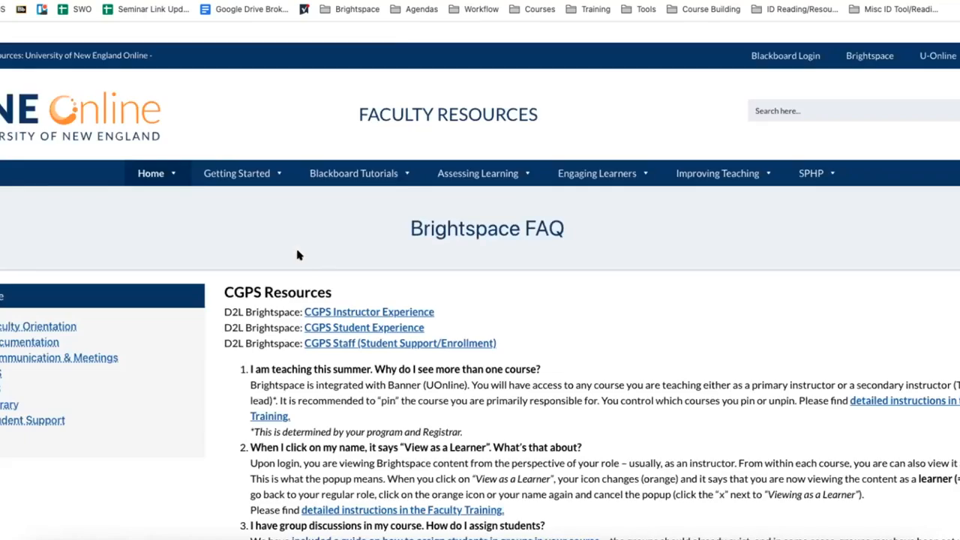
Find FAQ question 10 on resetting a quiz or granting a second attempt, and open the Granting a New Quiz Attempt guide.
{"action": "scroll", "coordinate": [296, 255], "scroll_direction": "down", "scroll_amount": 5}
{"action": "scroll", "coordinate": [296, 261], "scroll_direction": "down", "scroll_amount": 6}
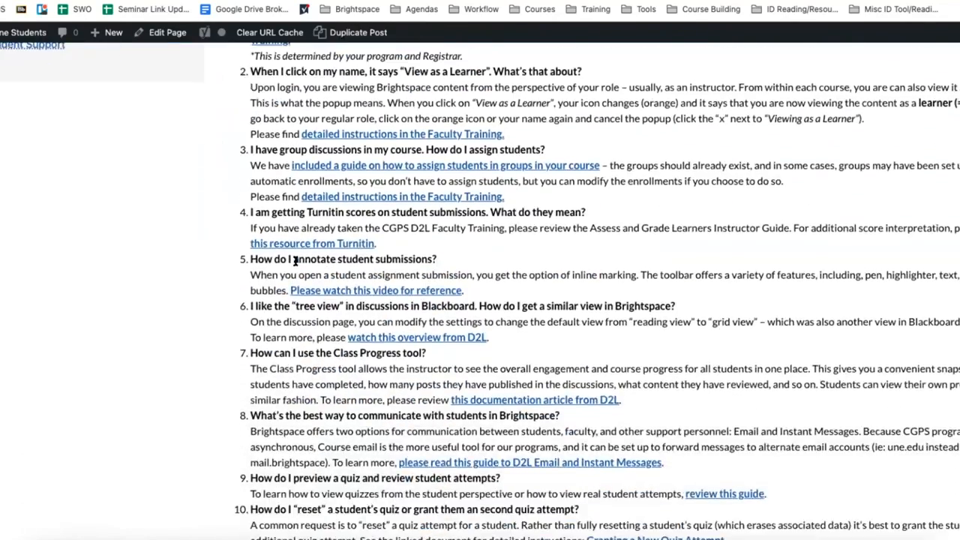
{"action": "left_click_drag", "start_coordinate": [250, 322], "coordinate": [570, 322]}
{"action": "left_click", "coordinate": [568, 321]}
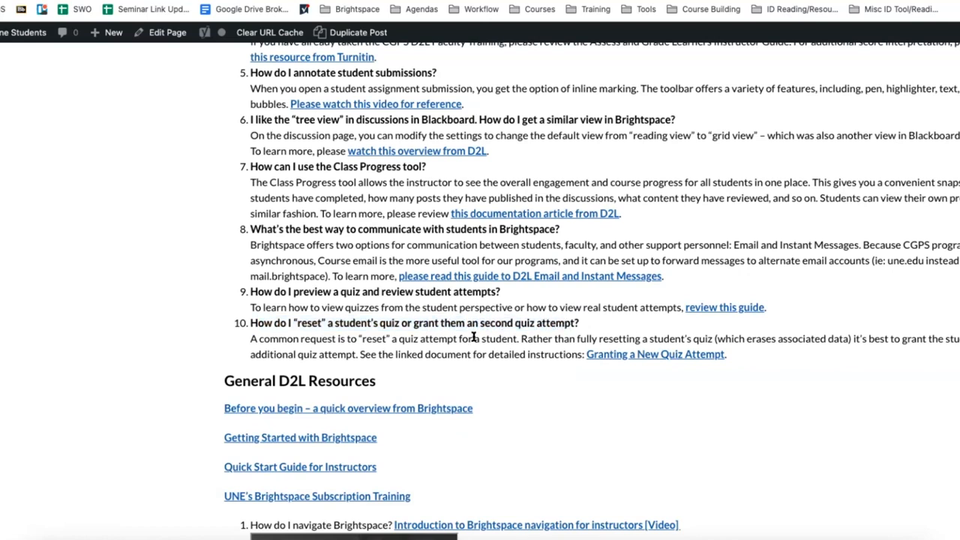
{"action": "left_click", "coordinate": [642, 355]}
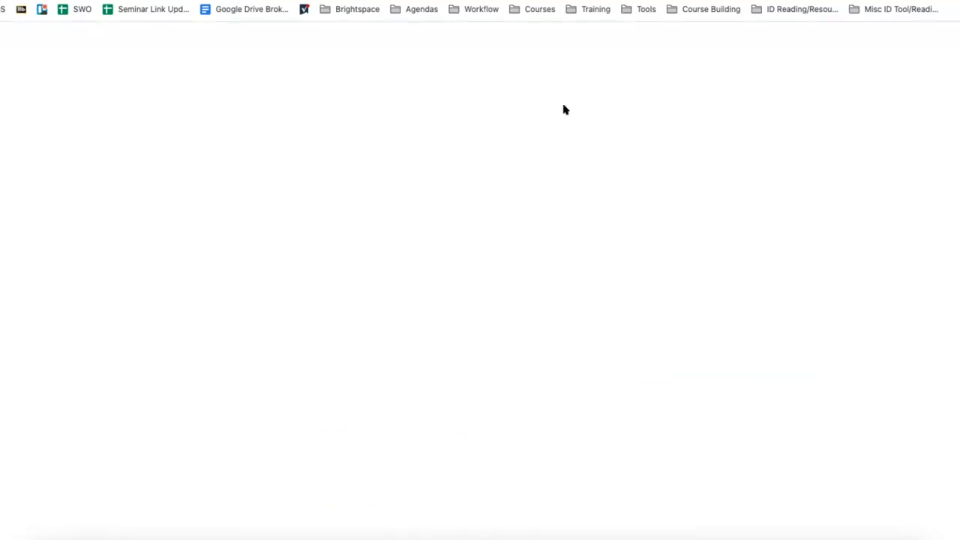